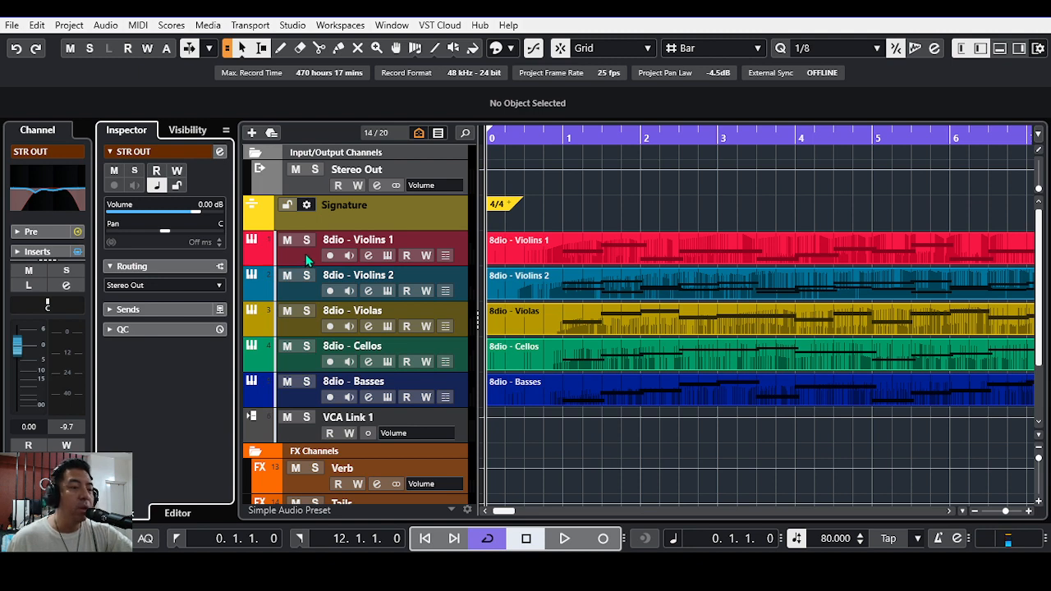
Step: Open the 8dio - Violins 1 instrument and examine its articulation slots, performance knobs, microphone mixes and equalizer
{"action": "left_click", "coordinate": [387, 257]}
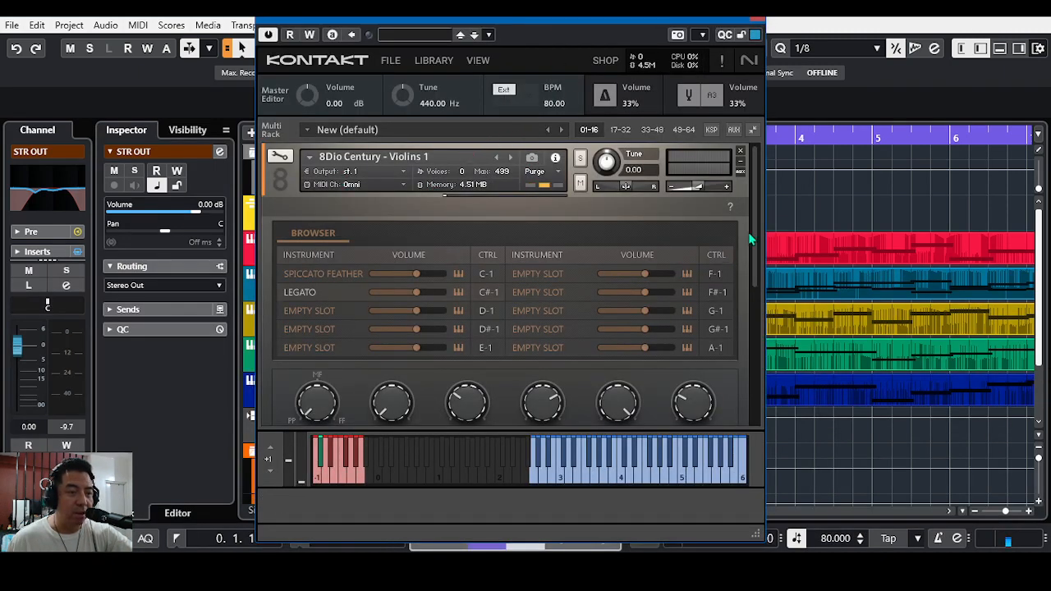
{"action": "left_click_drag", "start_coordinate": [756, 224], "coordinate": [755, 271]}
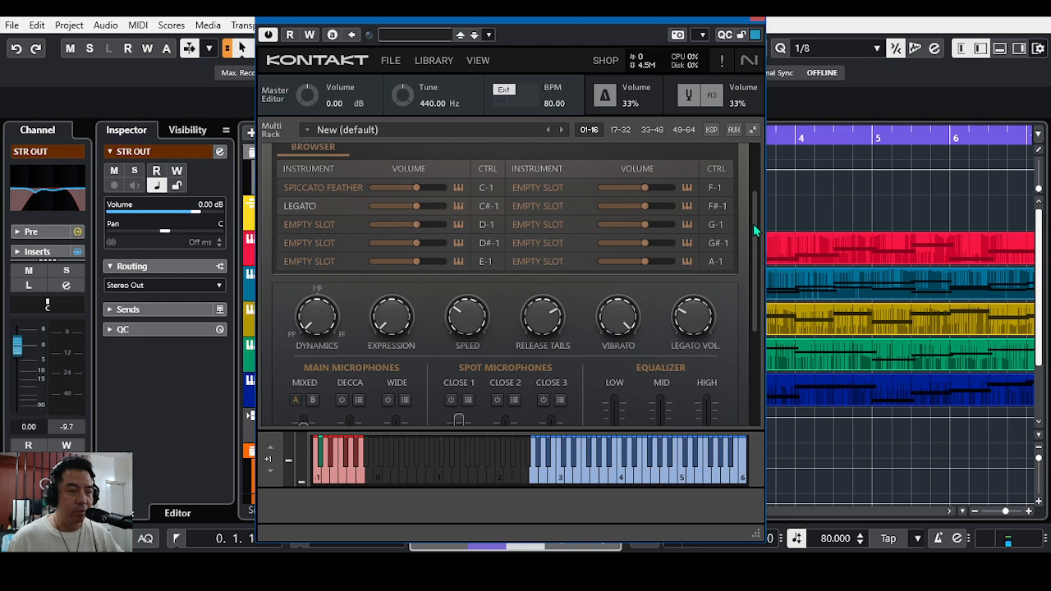
{"action": "left_click_drag", "start_coordinate": [757, 236], "coordinate": [757, 181]}
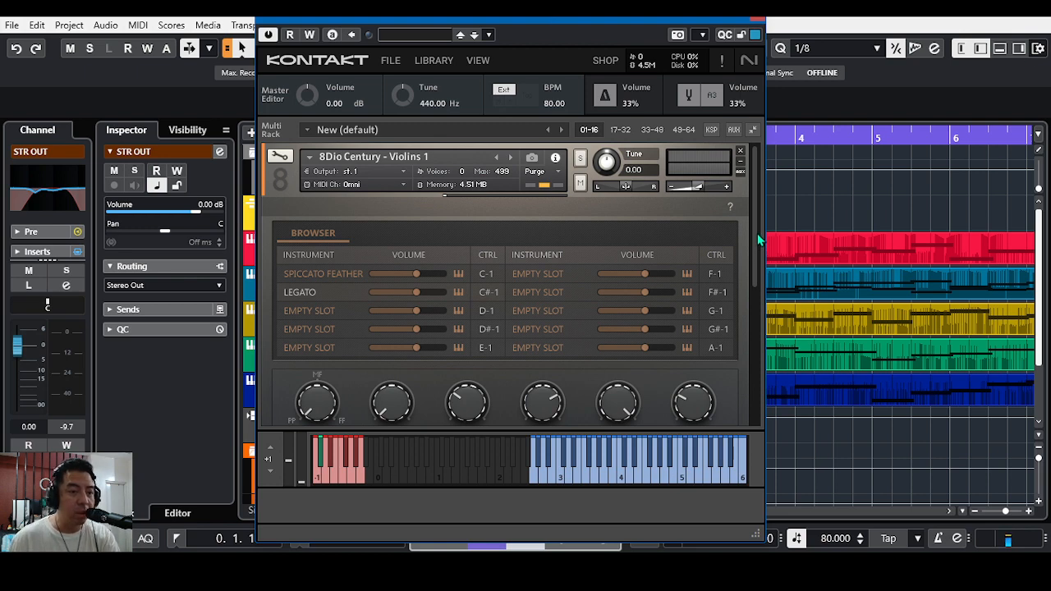
{"action": "left_click_drag", "start_coordinate": [756, 232], "coordinate": [754, 212]}
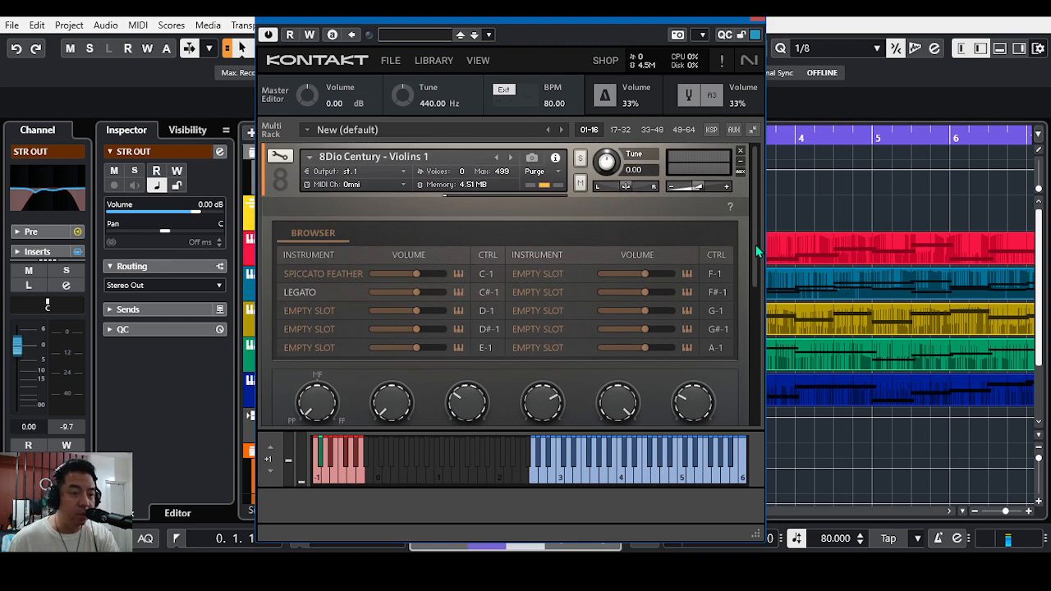
{"action": "left_click_drag", "start_coordinate": [756, 244], "coordinate": [753, 345]}
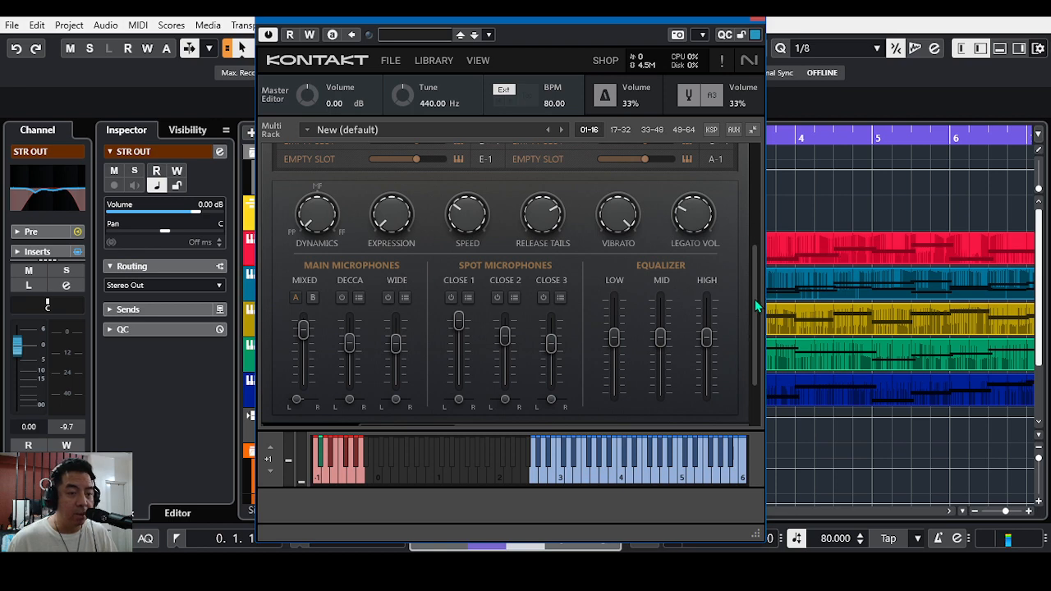
{"action": "left_click_drag", "start_coordinate": [754, 299], "coordinate": [754, 313]}
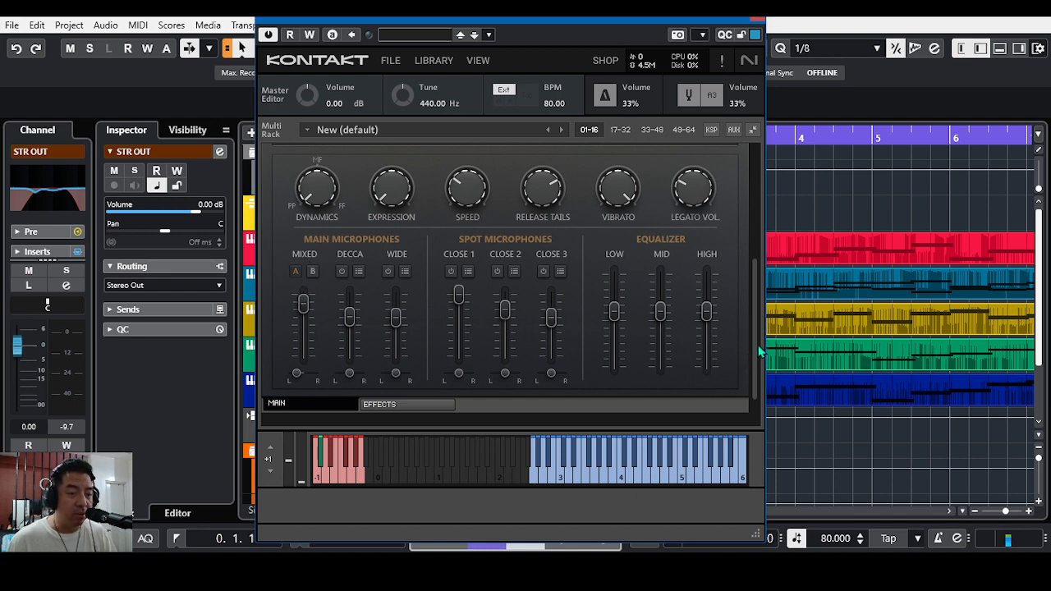
{"action": "left_click_drag", "start_coordinate": [756, 348], "coordinate": [689, 251]}
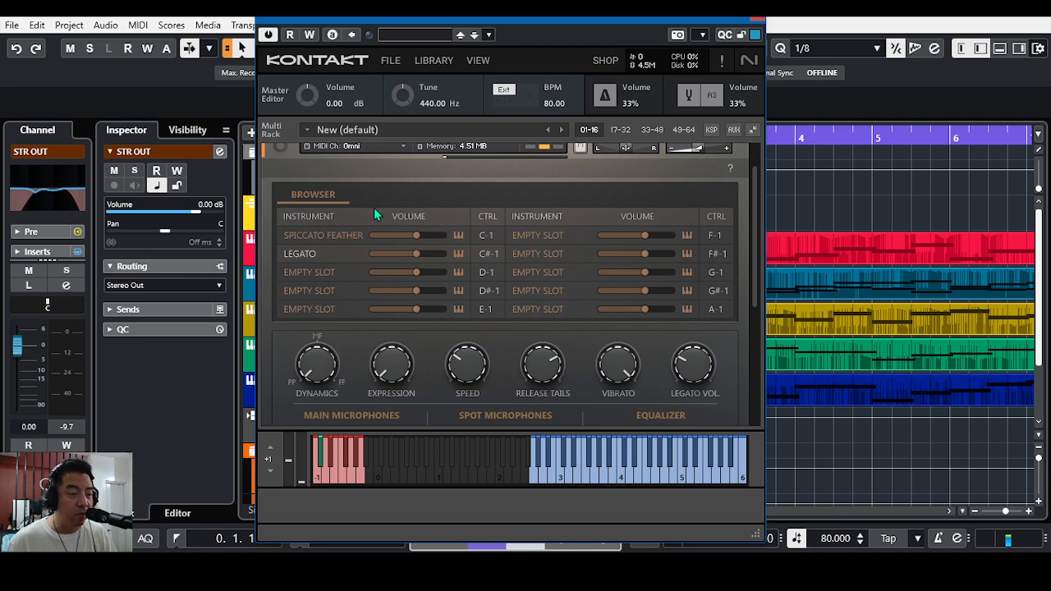
Step: View the available articulations for the empty D-1 slot, close the list unchanged and reselect the Legato articulation
{"action": "left_click", "coordinate": [321, 278]}
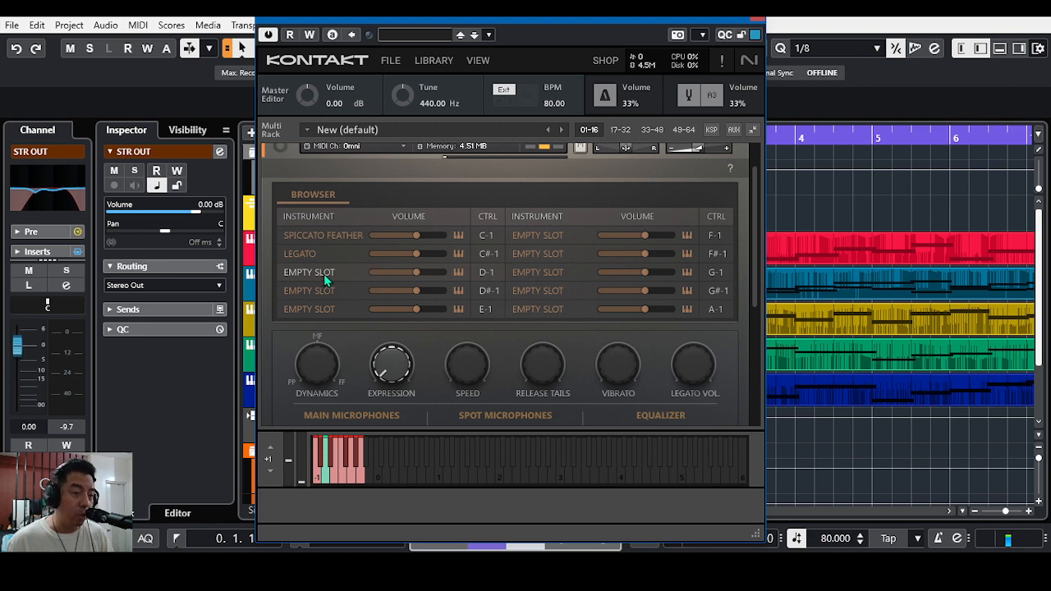
{"action": "double_click", "coordinate": [324, 280]}
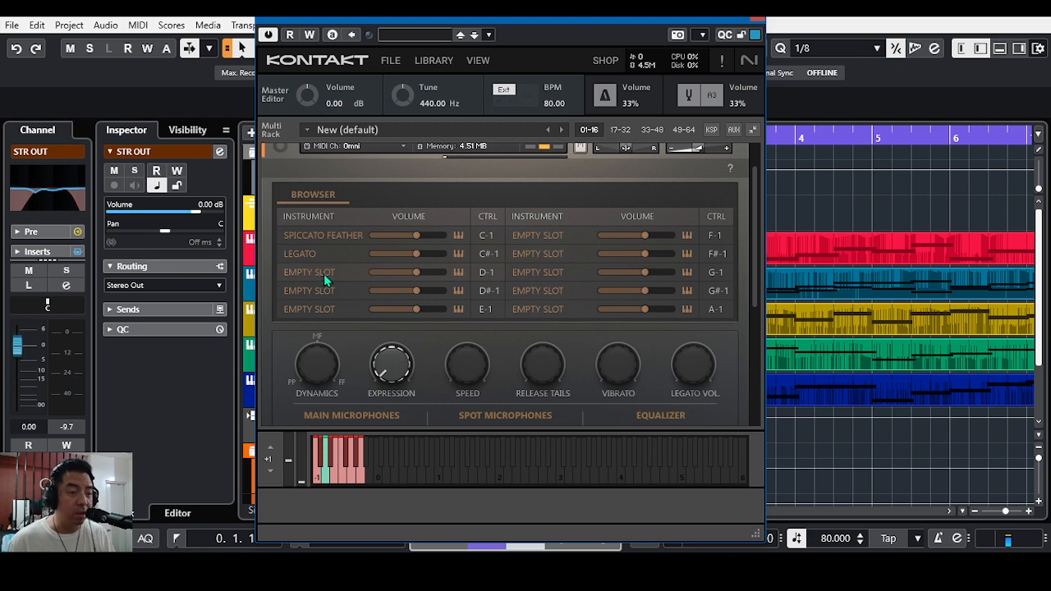
{"action": "left_click_drag", "start_coordinate": [757, 277], "coordinate": [755, 291]}
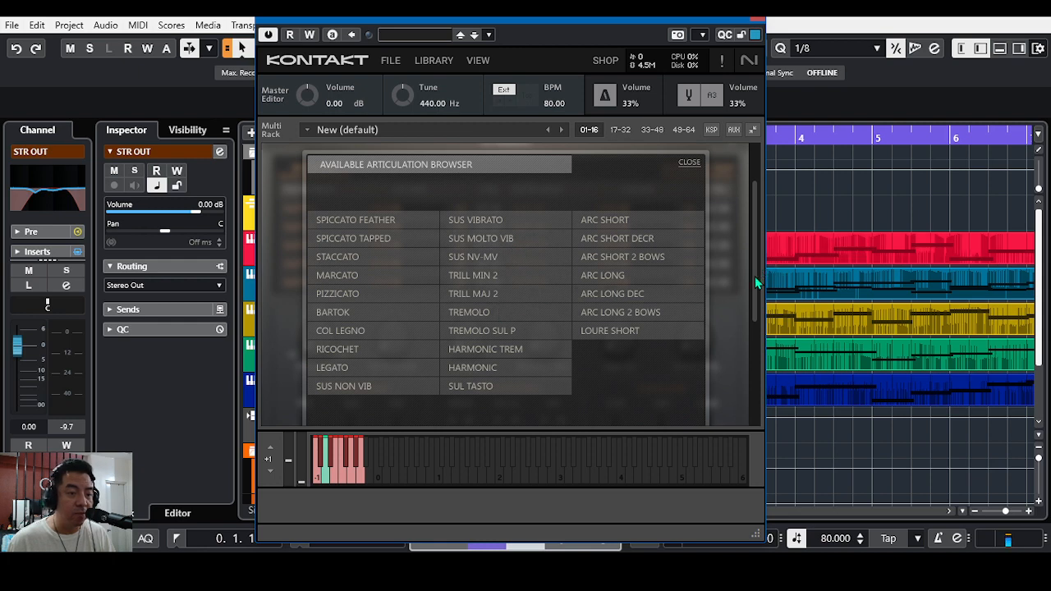
{"action": "mouse_move", "coordinate": [754, 276]}
{"action": "left_mouse_down"}
{"action": "mouse_move", "coordinate": [752, 305]}
{"action": "mouse_move", "coordinate": [752, 268]}
{"action": "mouse_move", "coordinate": [751, 280]}
{"action": "left_mouse_up"}
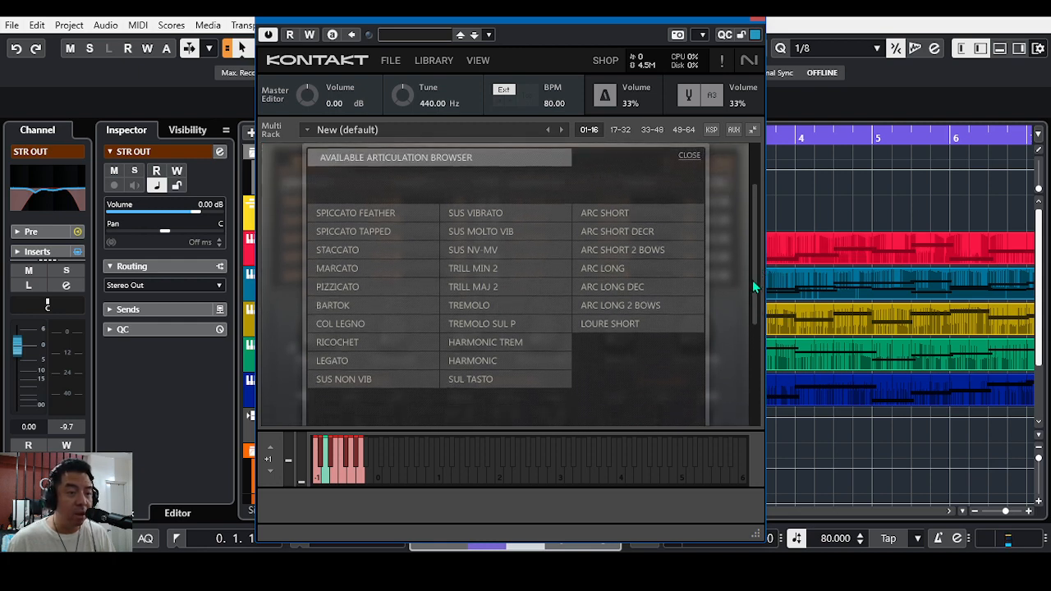
{"action": "left_click", "coordinate": [688, 157]}
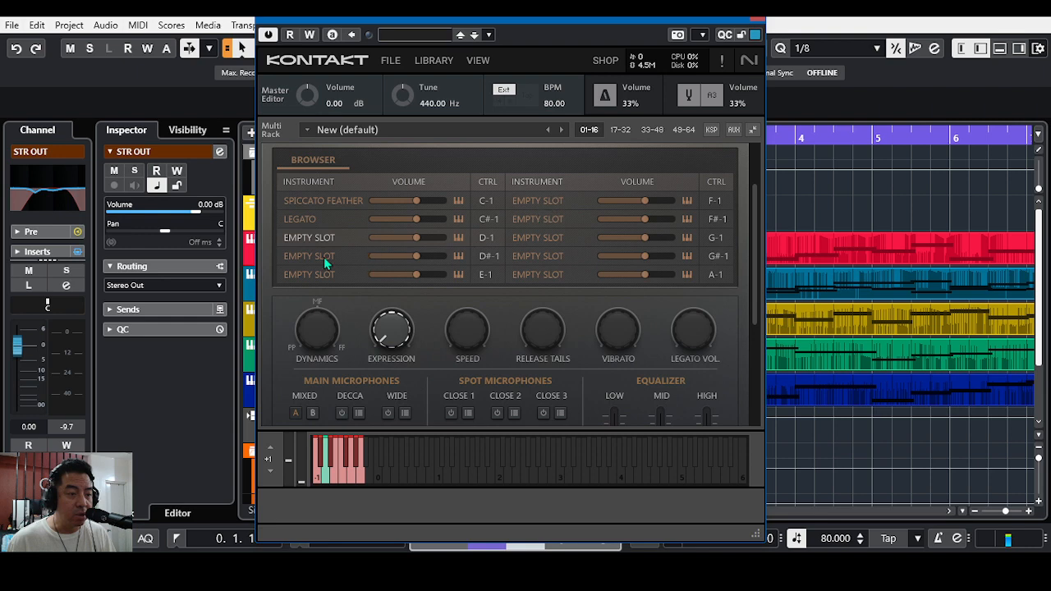
{"action": "left_click", "coordinate": [313, 220]}
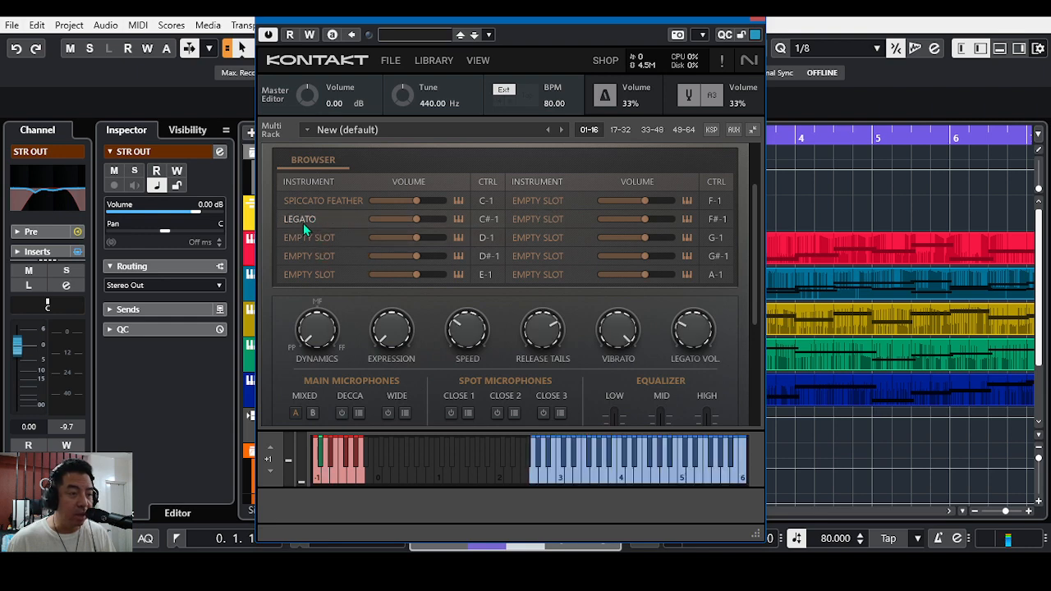
{"action": "mouse_move", "coordinate": [753, 275]}
{"action": "left_mouse_down"}
{"action": "mouse_move", "coordinate": [753, 327]}
{"action": "mouse_move", "coordinate": [748, 259]}
{"action": "left_mouse_up"}
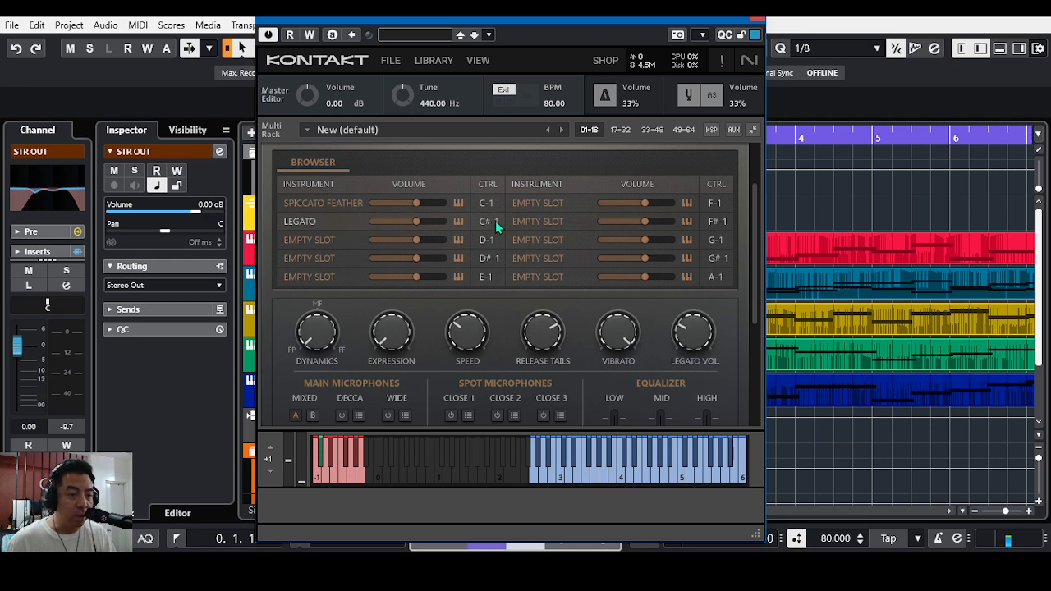
{"action": "left_click_drag", "start_coordinate": [493, 220], "coordinate": [494, 232]}
{"action": "mouse_move", "coordinate": [490, 214]}
{"action": "left_mouse_down"}
{"action": "mouse_move", "coordinate": [486, 95]}
{"action": "mouse_move", "coordinate": [488, 233]}
{"action": "mouse_move", "coordinate": [494, 224]}
{"action": "left_mouse_up"}
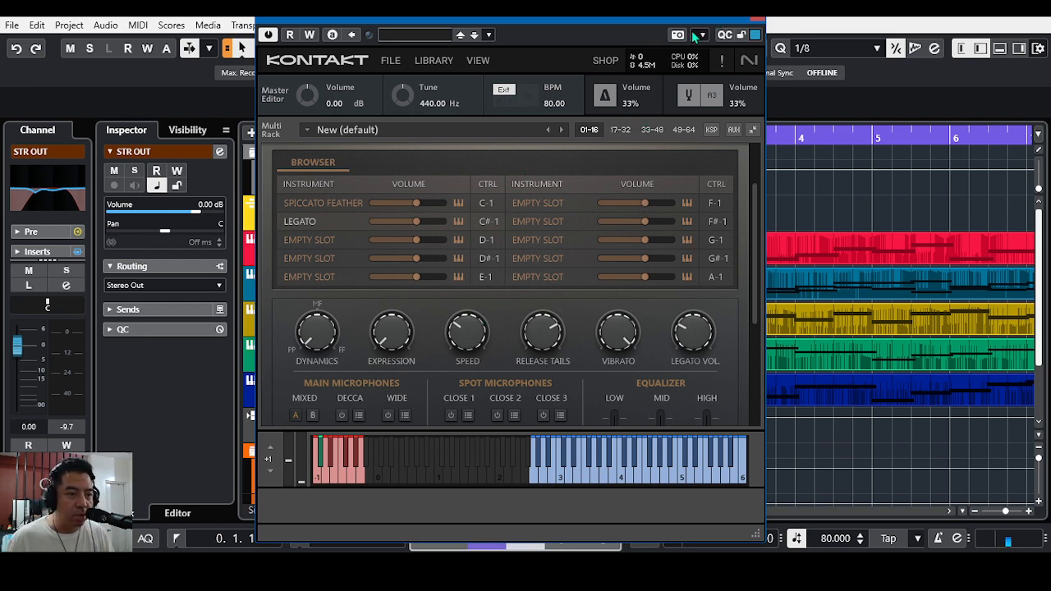
Step: Move the instrument window aside to select the 8dio - Violins 1 track, and bring the window back over the track list
{"action": "left_click_drag", "start_coordinate": [523, 22], "coordinate": [660, 22]}
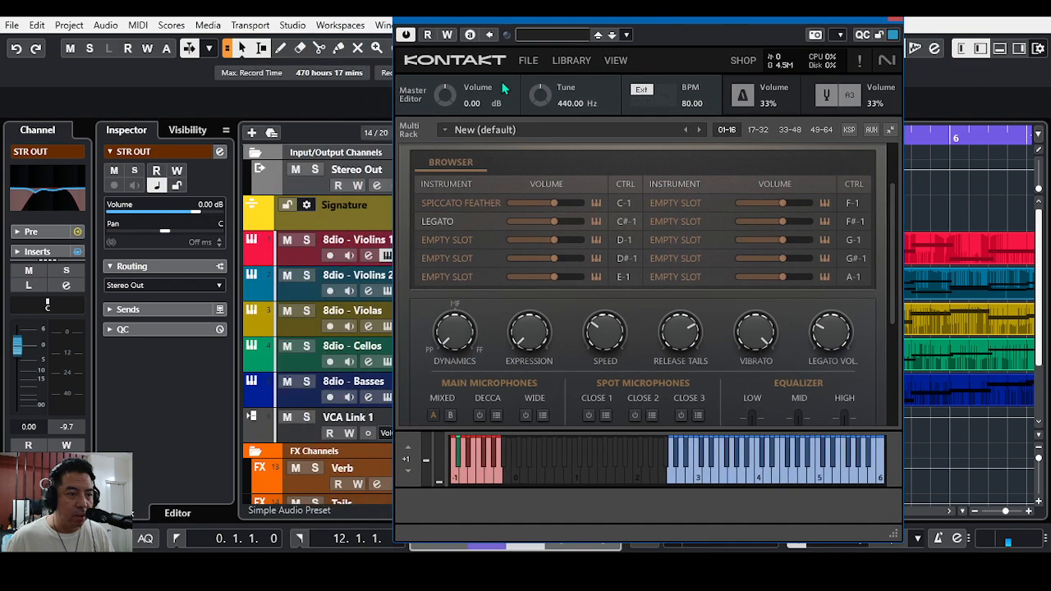
{"action": "left_click", "coordinate": [301, 258]}
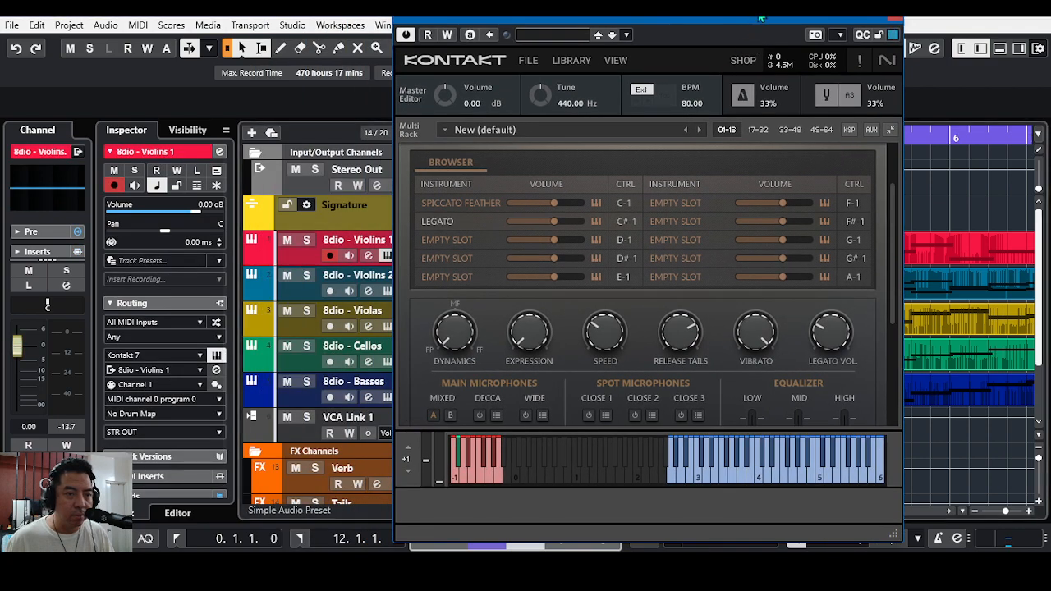
{"action": "left_click_drag", "start_coordinate": [759, 18], "coordinate": [607, 35]}
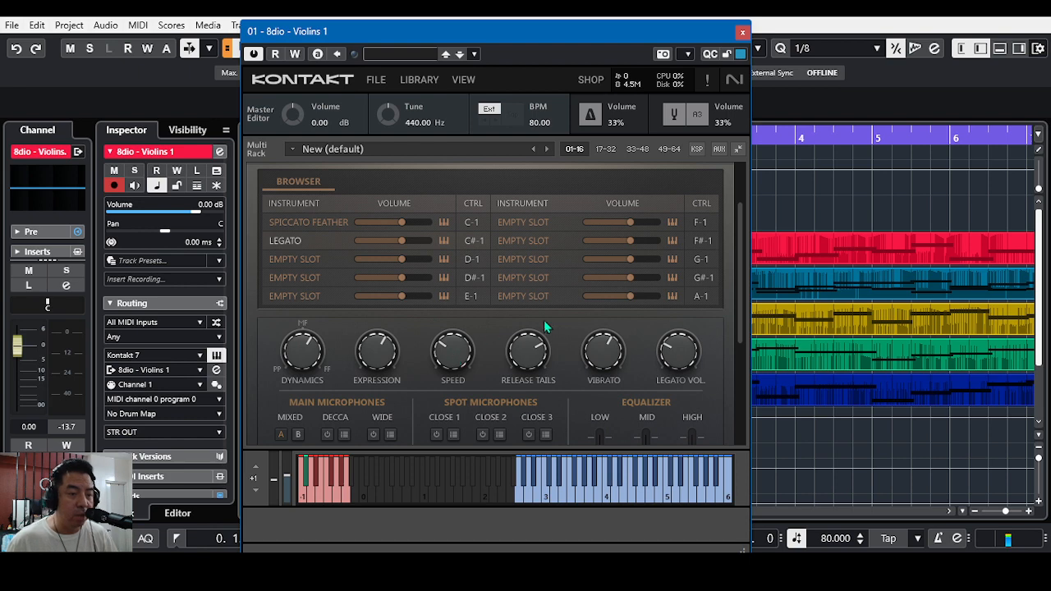
Step: Check the MIDI CC automation options of the Vibrato knob without changing them, and close the Violins 1 instrument
{"action": "right_click", "coordinate": [604, 354]}
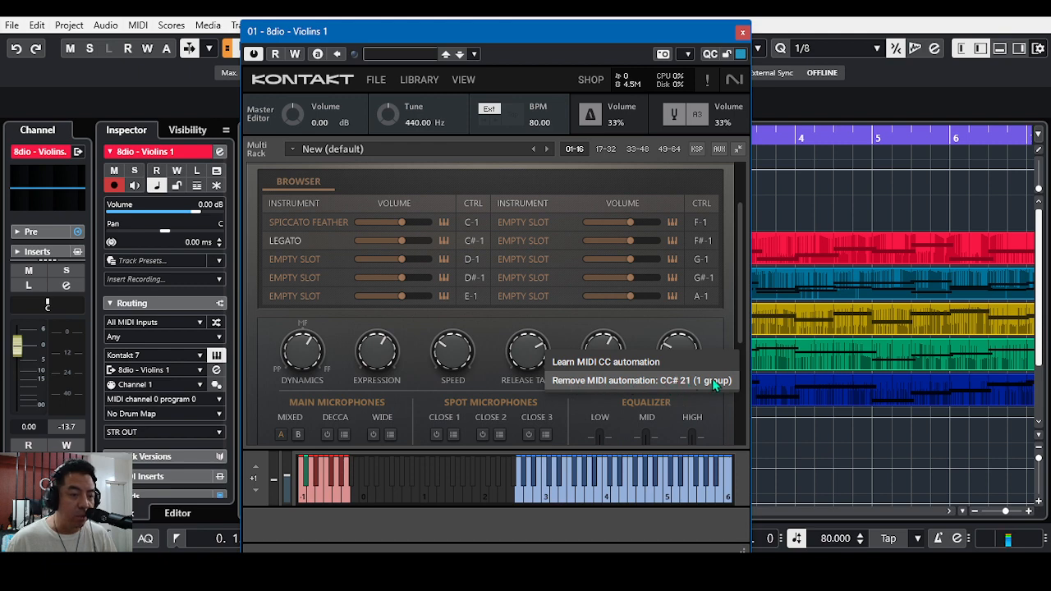
{"action": "left_click", "coordinate": [638, 330]}
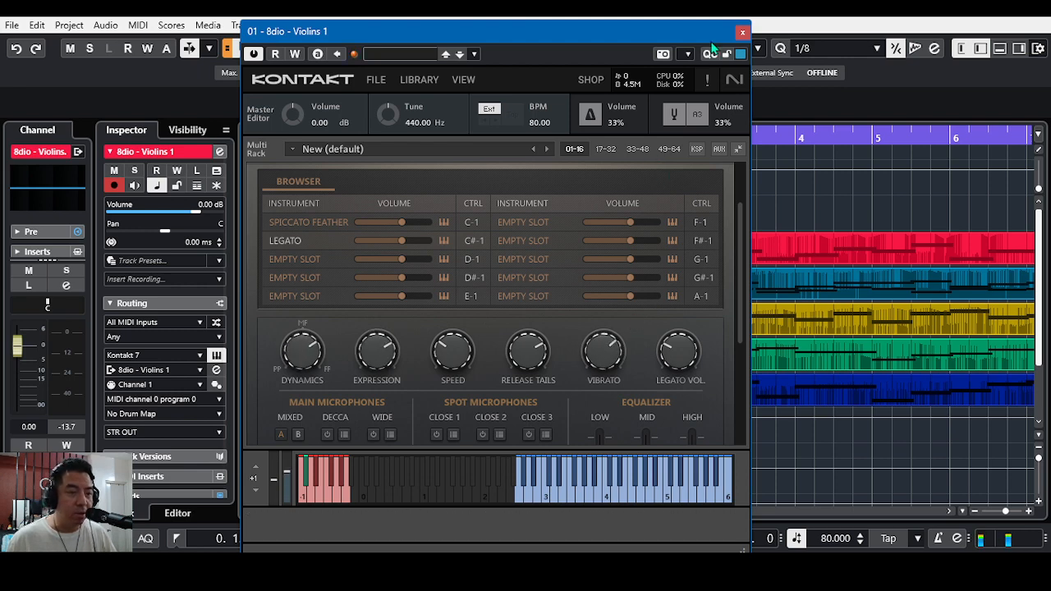
{"action": "left_click", "coordinate": [742, 31]}
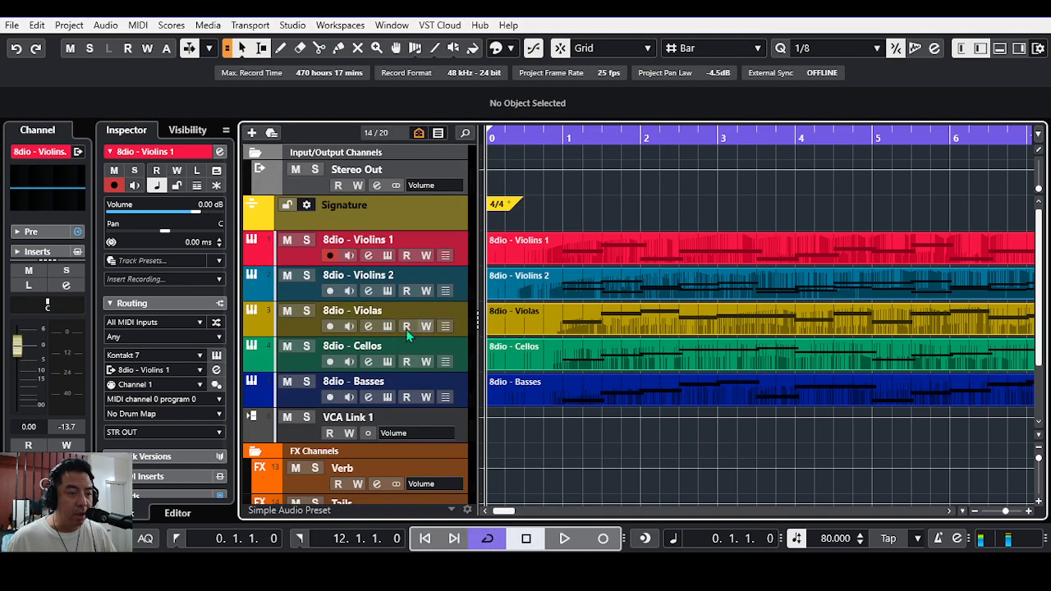
Step: Select the 8dio - Violas track, examine its instrument's articulation slots and performance knobs, and close the instrument
{"action": "left_click", "coordinate": [304, 326]}
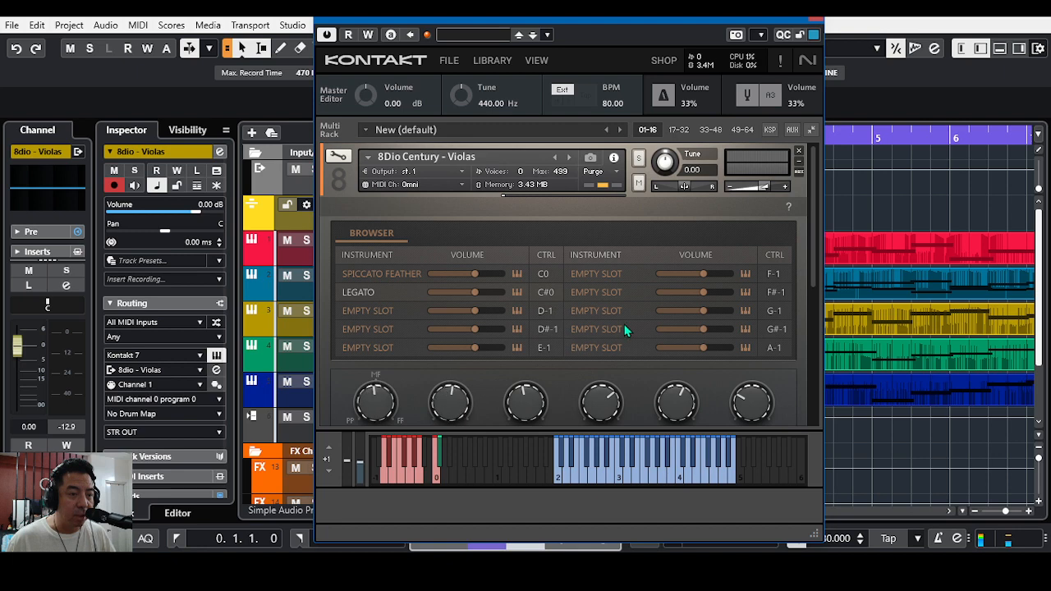
{"action": "scroll", "coordinate": [811, 287], "scroll_direction": "down", "scroll_amount": 2}
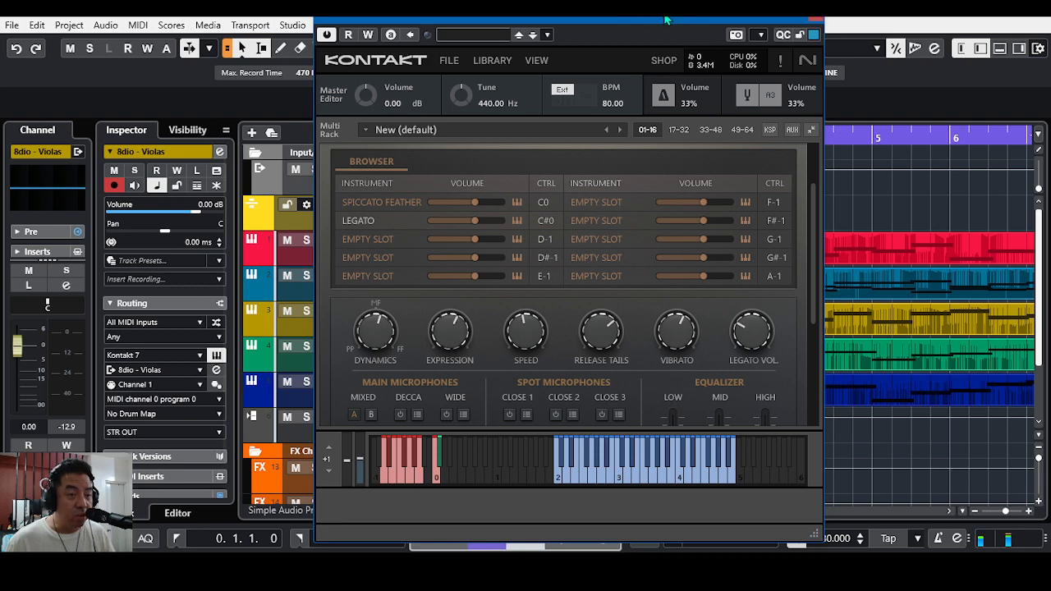
{"action": "left_click", "coordinate": [815, 18]}
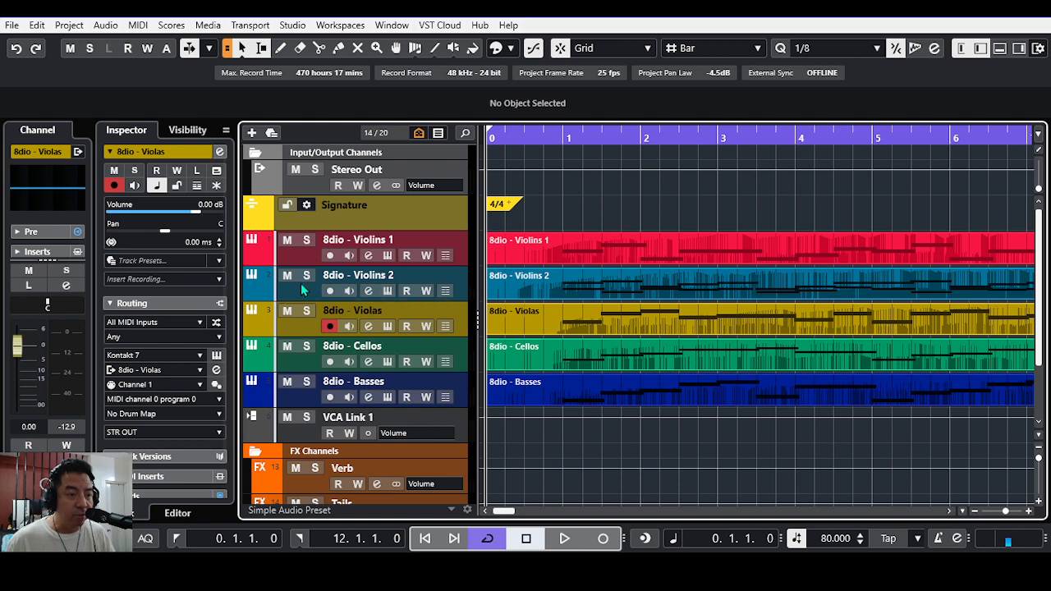
Step: Select the 8dio - Violins 2 track, view the articulations available for its Sus Vibrato slot, and close the instrument
{"action": "left_click", "coordinate": [303, 287]}
{"action": "left_click", "coordinate": [385, 291]}
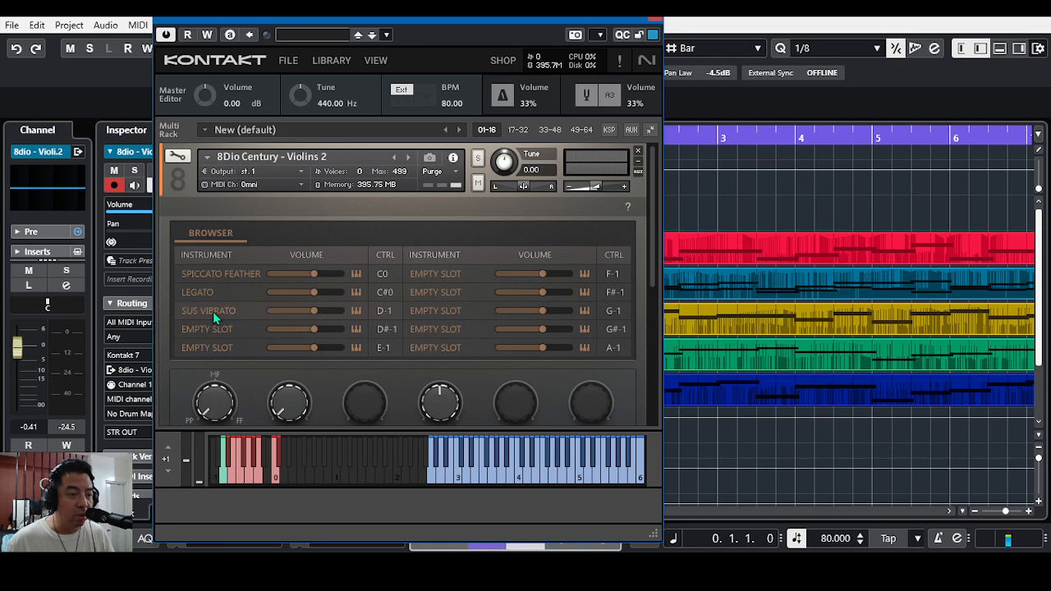
{"action": "left_click", "coordinate": [213, 312]}
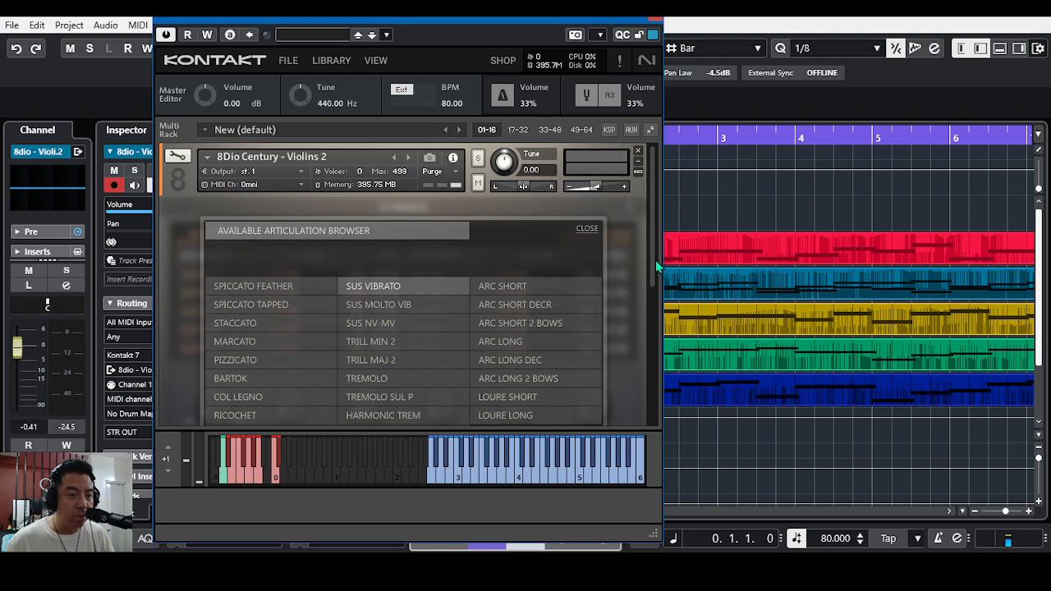
{"action": "left_click_drag", "start_coordinate": [656, 267], "coordinate": [655, 284]}
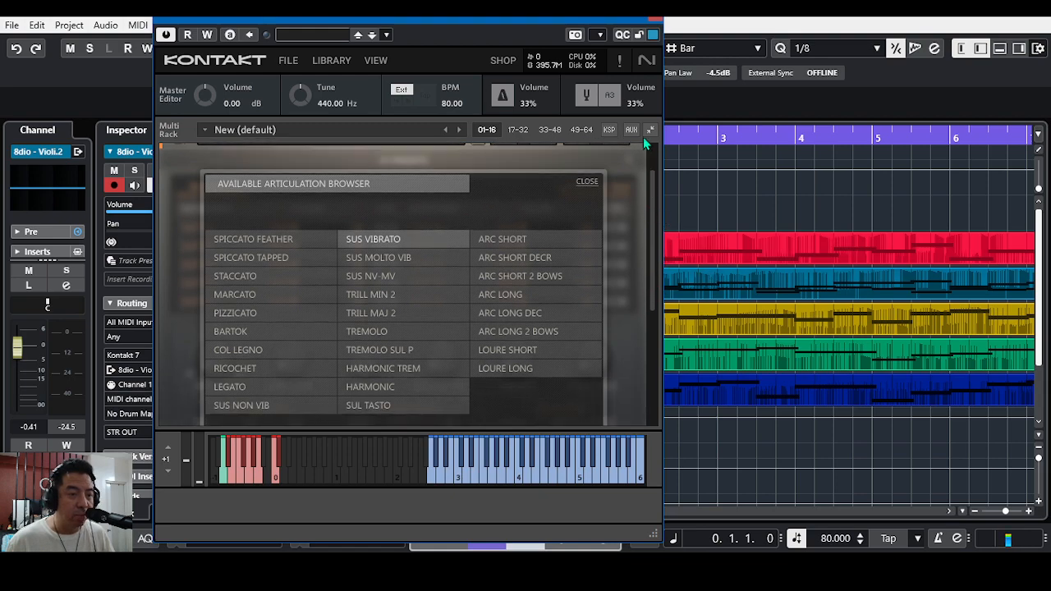
{"action": "left_click", "coordinate": [661, 17]}
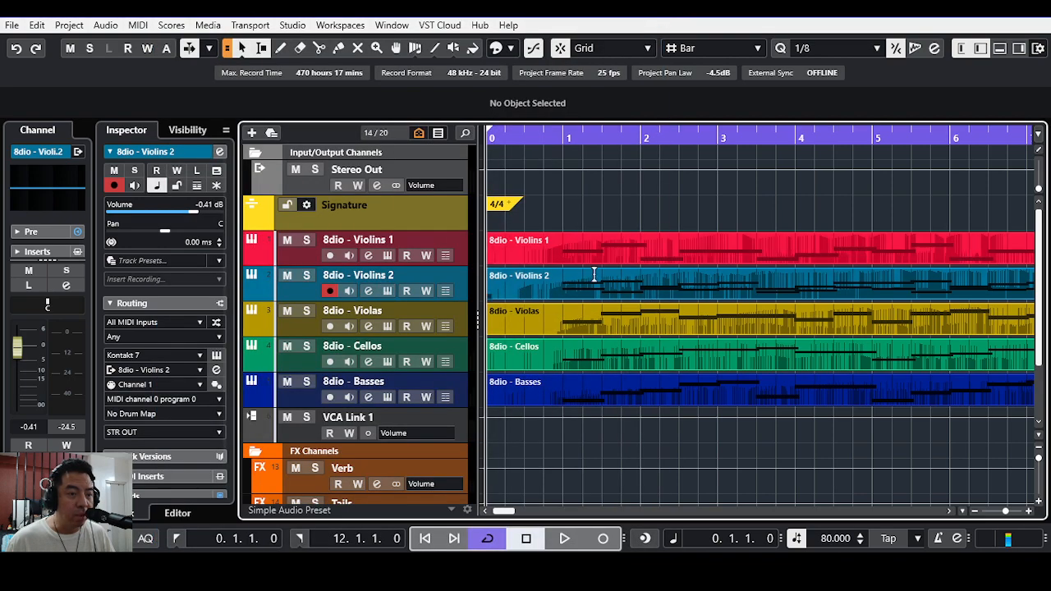
Step: Listen to the 8dio - Violins 2 track soloed from the start, return to the beginning and remove the solo
{"action": "left_click", "coordinate": [306, 275]}
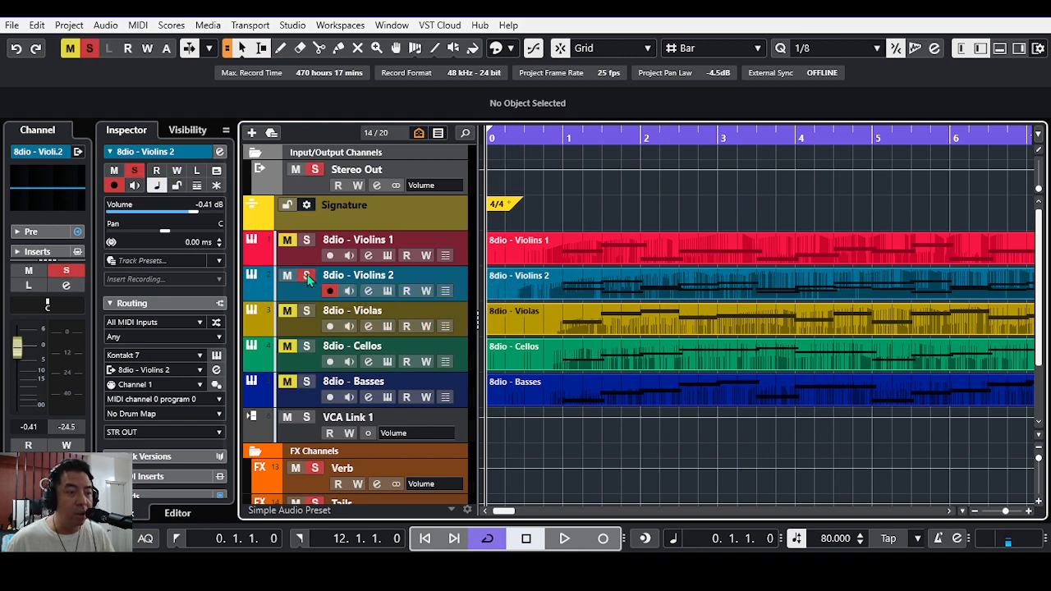
{"action": "left_click", "coordinate": [565, 539]}
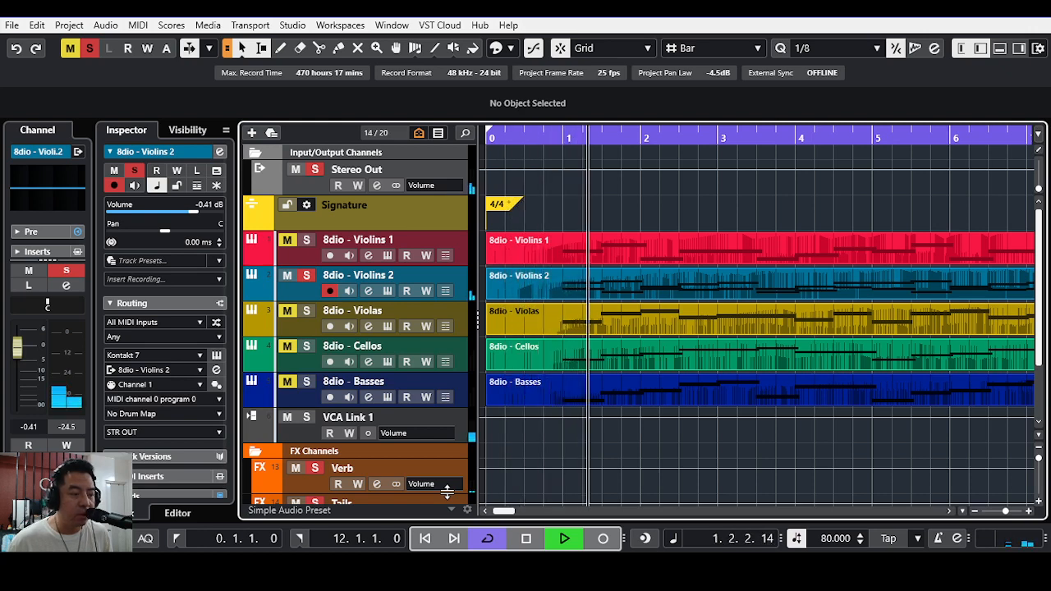
{"action": "left_click", "coordinate": [518, 544]}
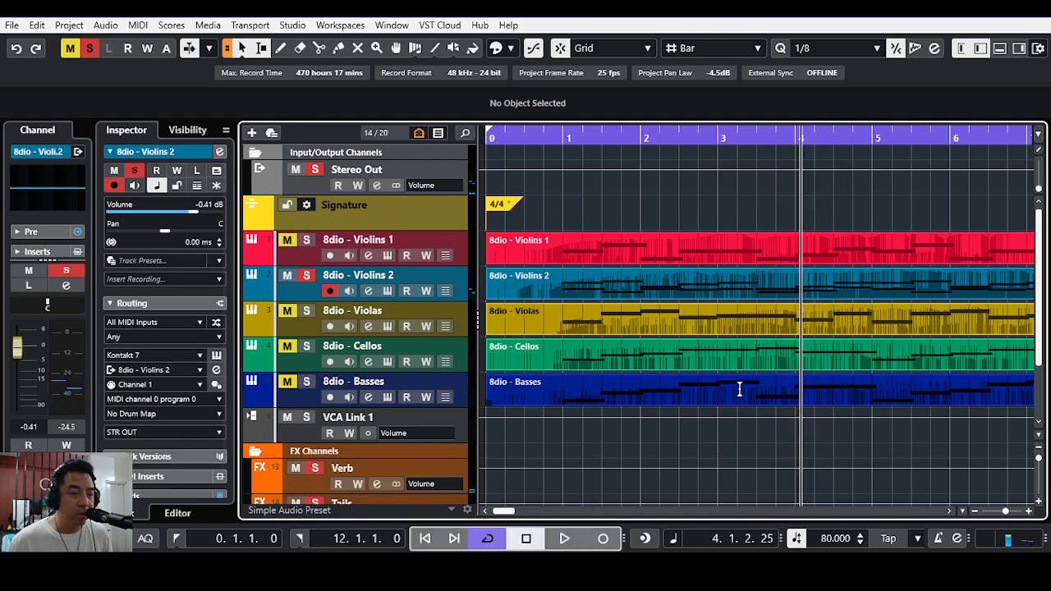
{"action": "left_click", "coordinate": [426, 538]}
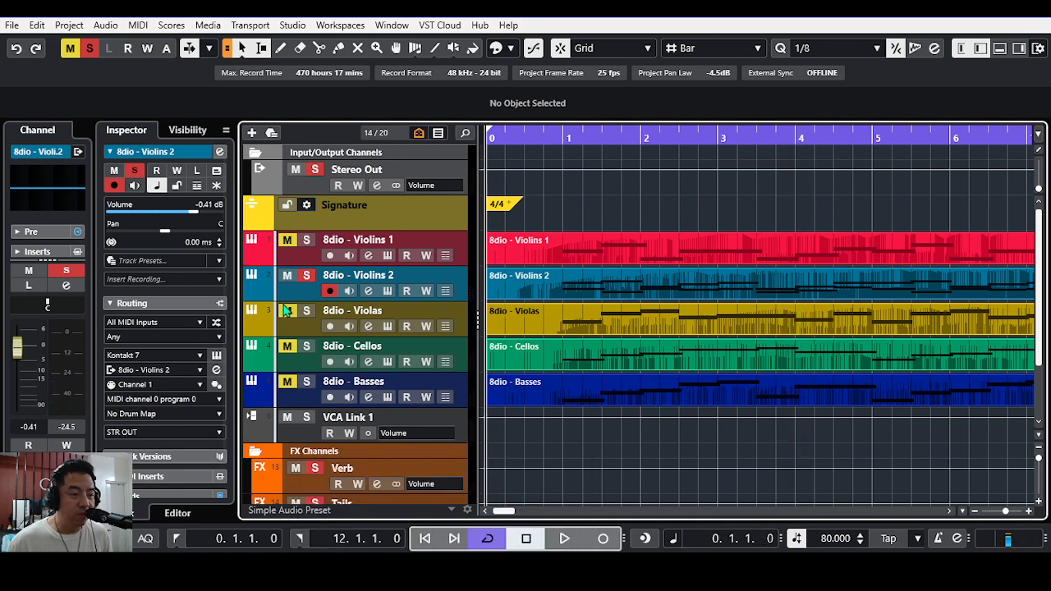
{"action": "left_click", "coordinate": [308, 278]}
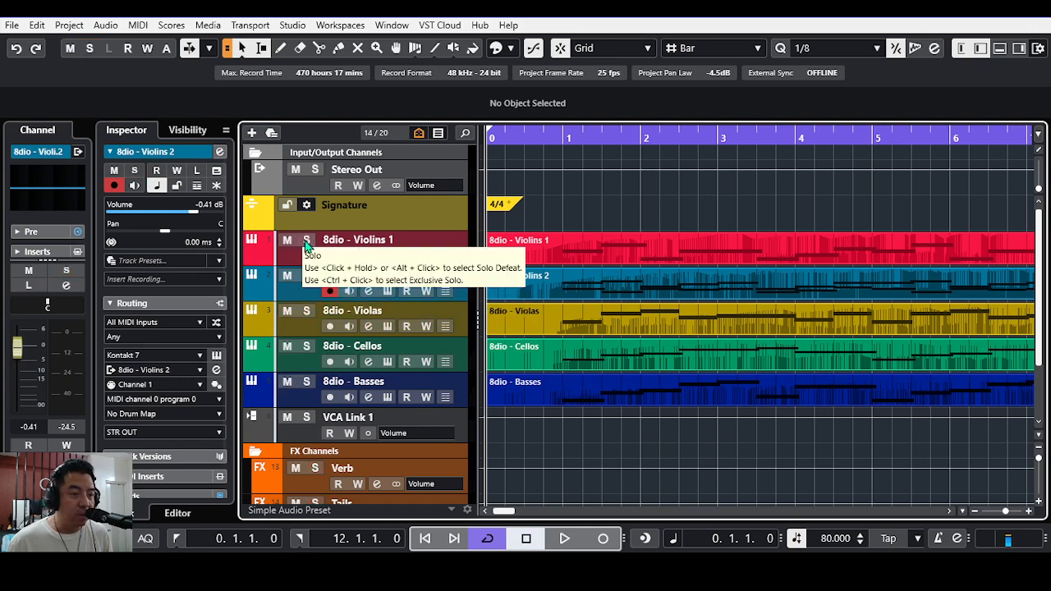
Step: Solo the 8dio - Violins 1 track and listen to it from the project start
{"action": "left_click", "coordinate": [307, 240]}
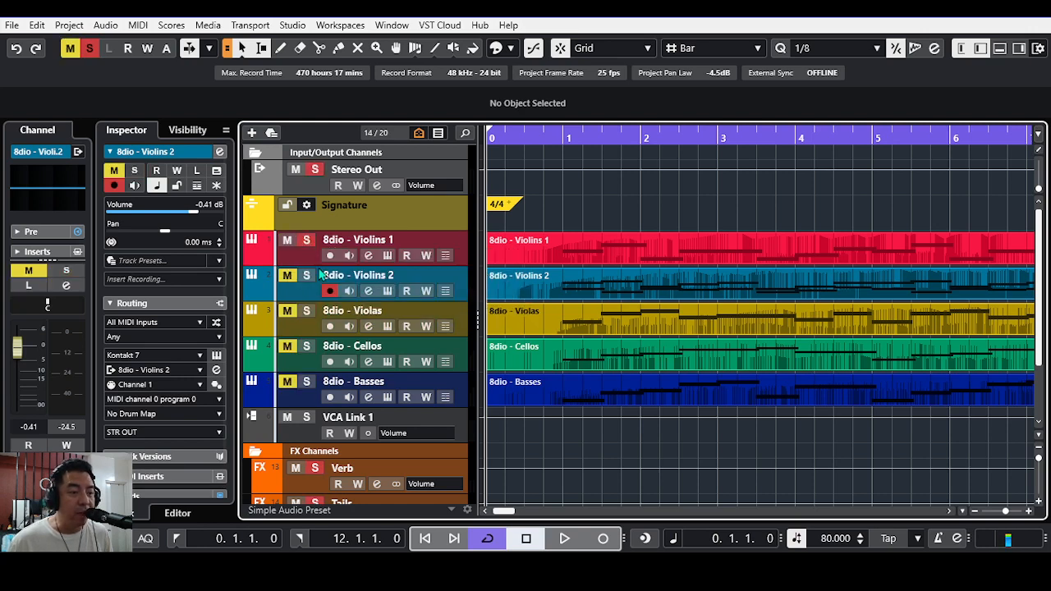
{"action": "left_click", "coordinate": [564, 538]}
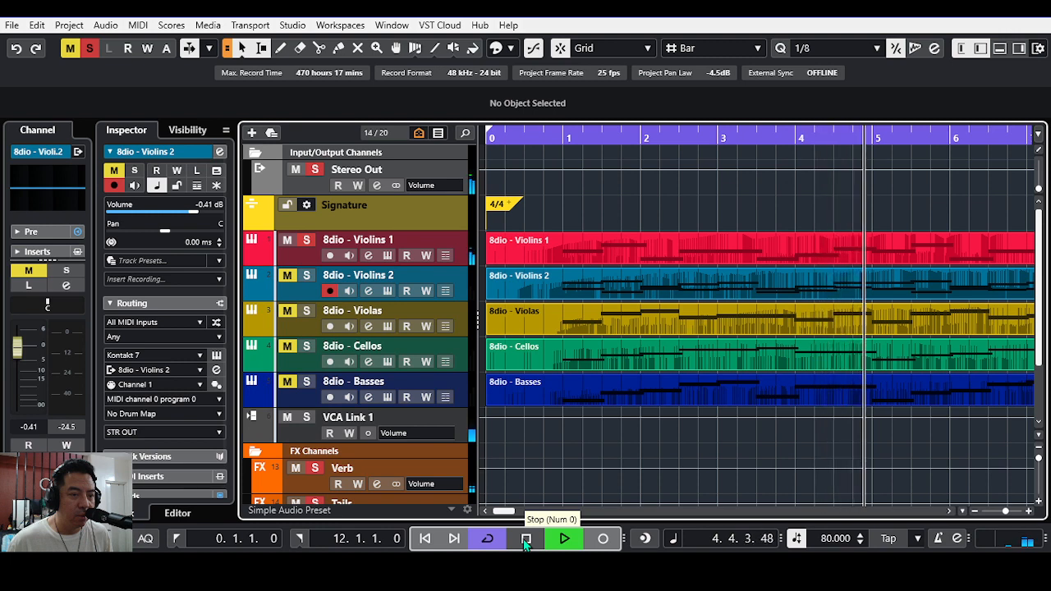
{"action": "left_click", "coordinate": [526, 540]}
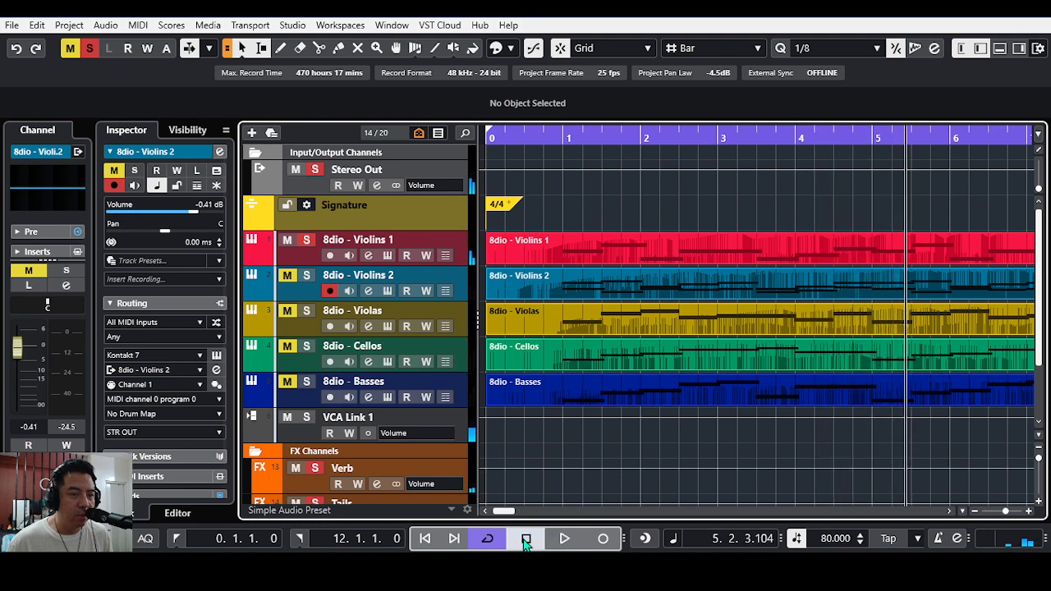
Step: Open the 8dio - Violins 1 instrument, resume playback while watching its performance knobs follow the MIDI data, and close the instrument
{"action": "left_click", "coordinate": [387, 256]}
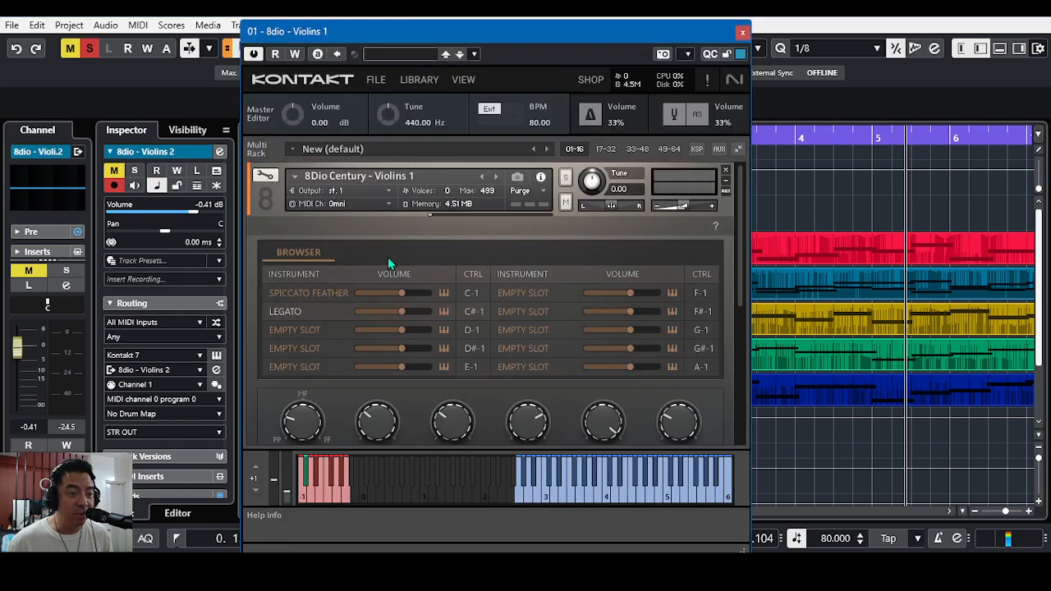
{"action": "left_click_drag", "start_coordinate": [584, 28], "coordinate": [521, 10]}
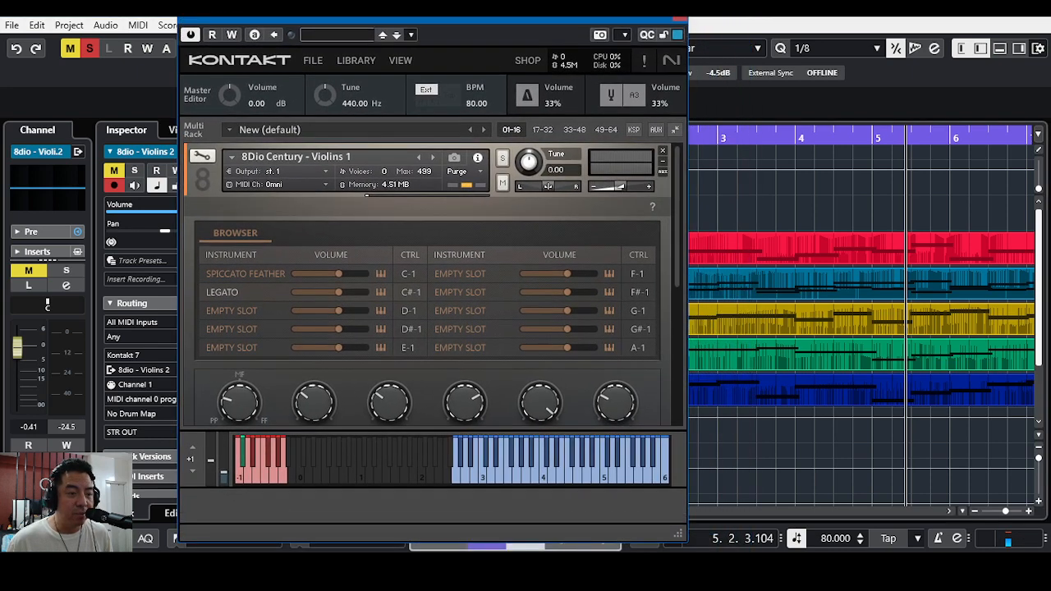
{"action": "left_click_drag", "start_coordinate": [682, 267], "coordinate": [674, 311]}
{"action": "left_click_drag", "start_coordinate": [480, 25], "coordinate": [520, 27]}
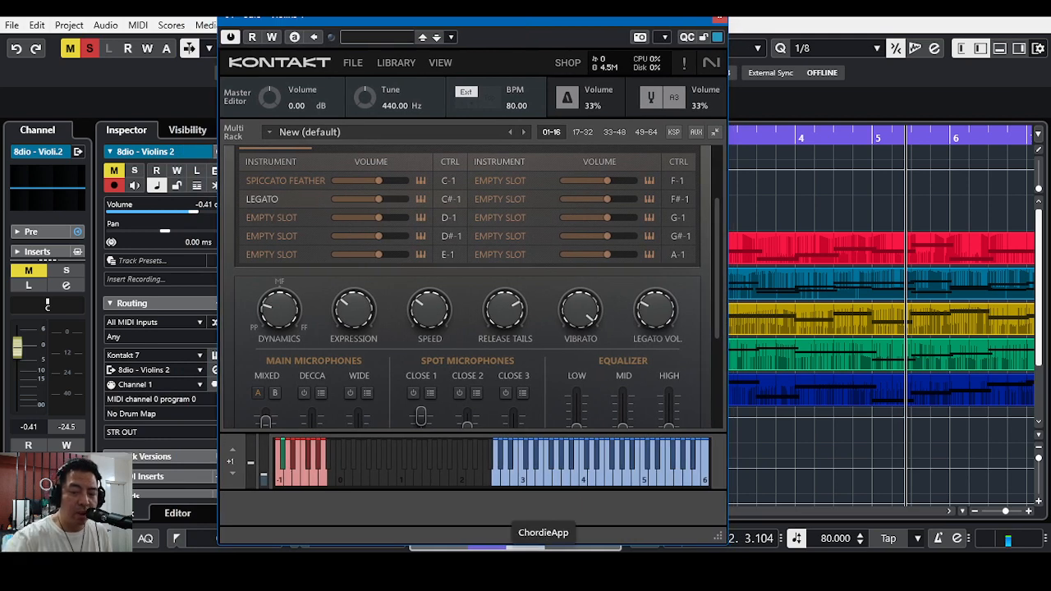
{"action": "key", "text": "space"}
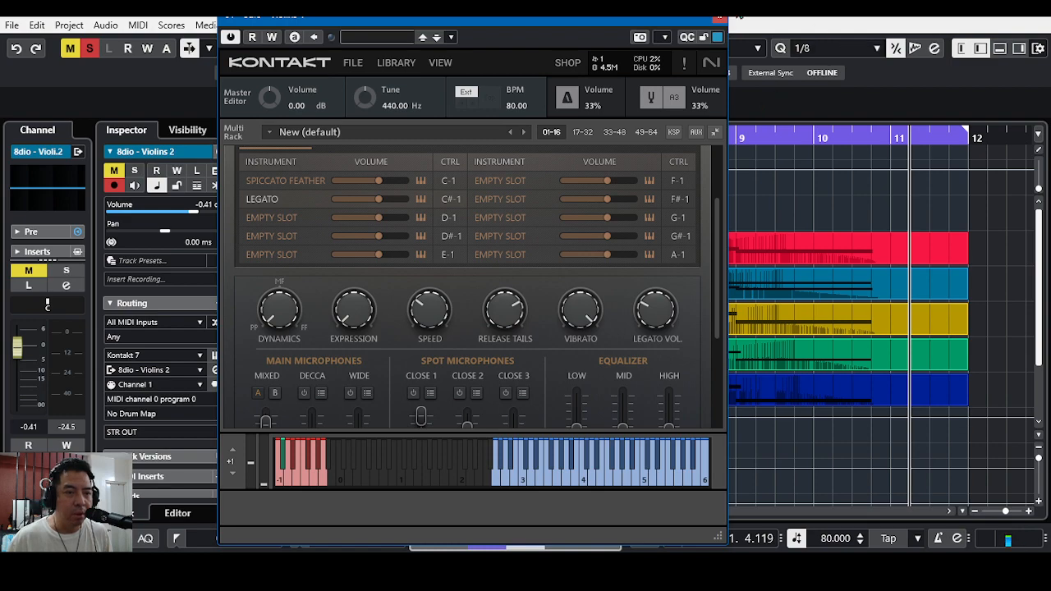
{"action": "left_click", "coordinate": [718, 19]}
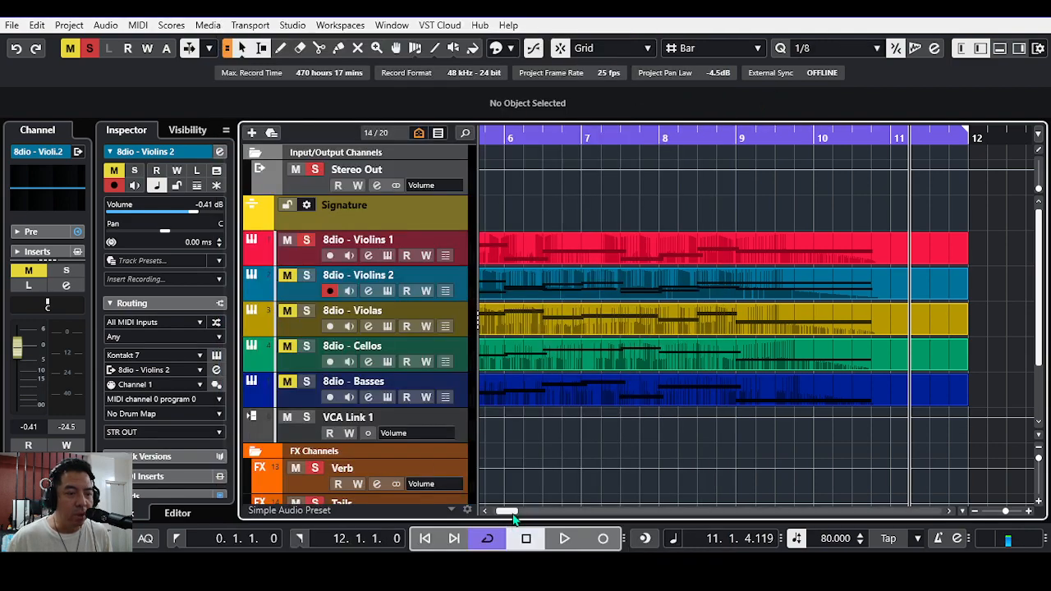
Step: Open the 8dio - Violins 1 part from the project start in the MIDI editor and show that editor in its own window
{"action": "left_click_drag", "start_coordinate": [511, 510], "coordinate": [504, 511]}
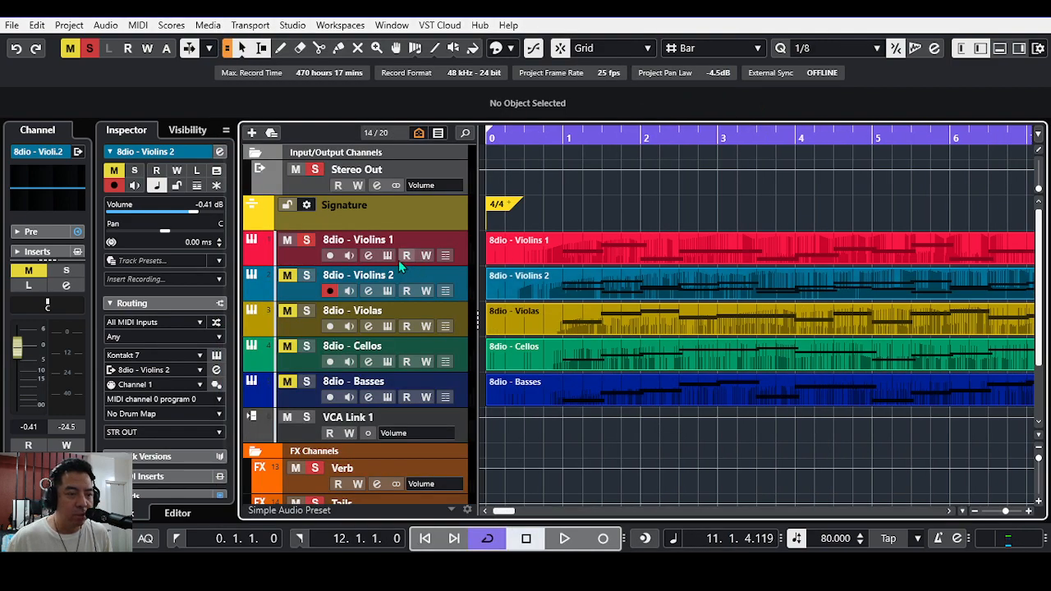
{"action": "left_click", "coordinate": [305, 261]}
{"action": "double_click", "coordinate": [525, 256]}
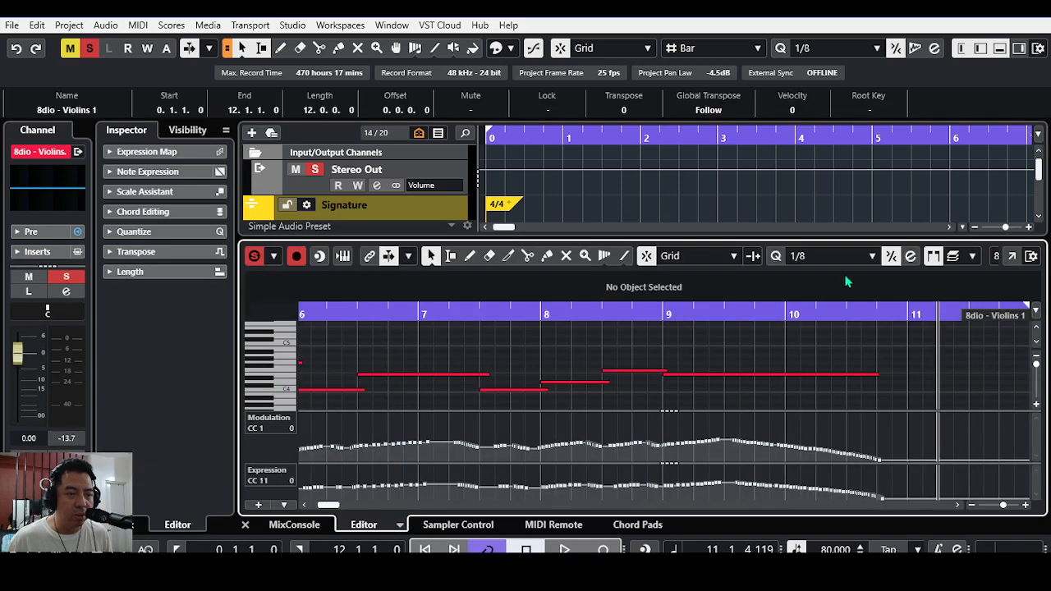
{"action": "left_click", "coordinate": [1012, 256]}
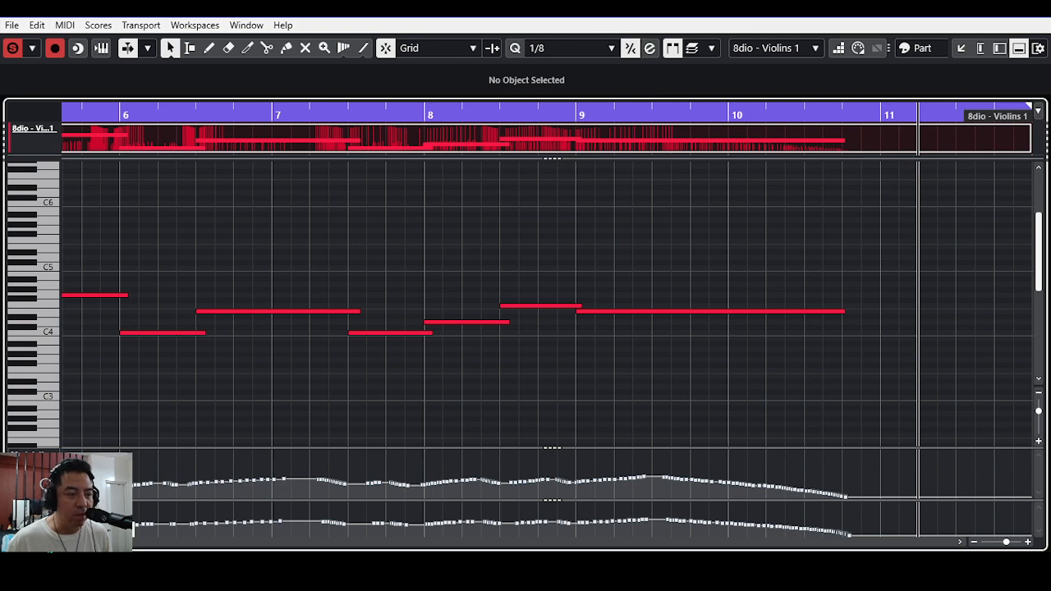
Step: Check the controller lane presets and show all used controllers of the Violins 1 part, examining their curves from the start
{"action": "left_click", "coordinate": [43, 540]}
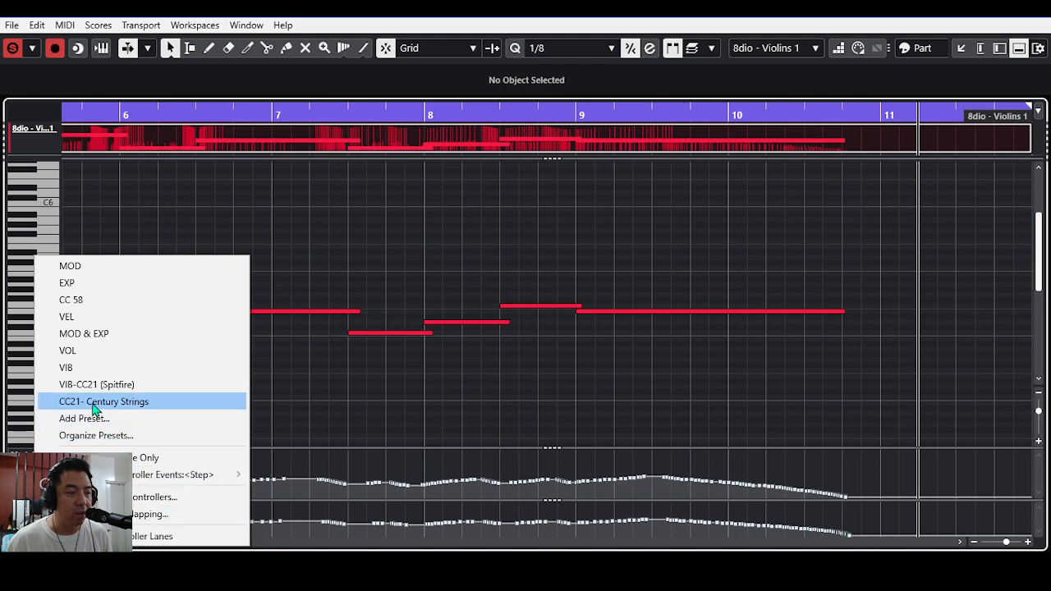
{"action": "left_click", "coordinate": [315, 387]}
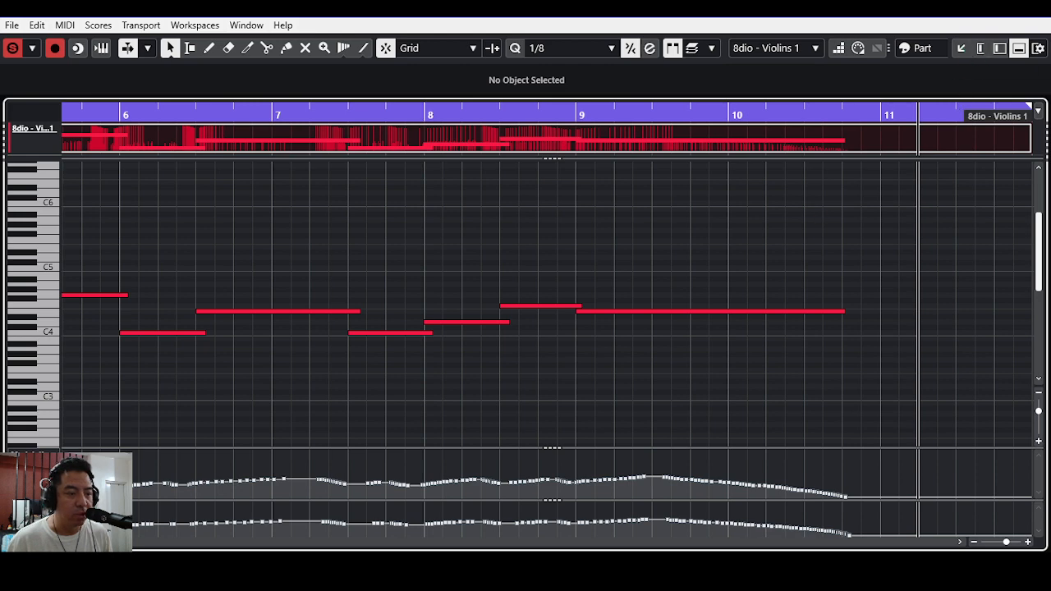
{"action": "left_click", "coordinate": [26, 540]}
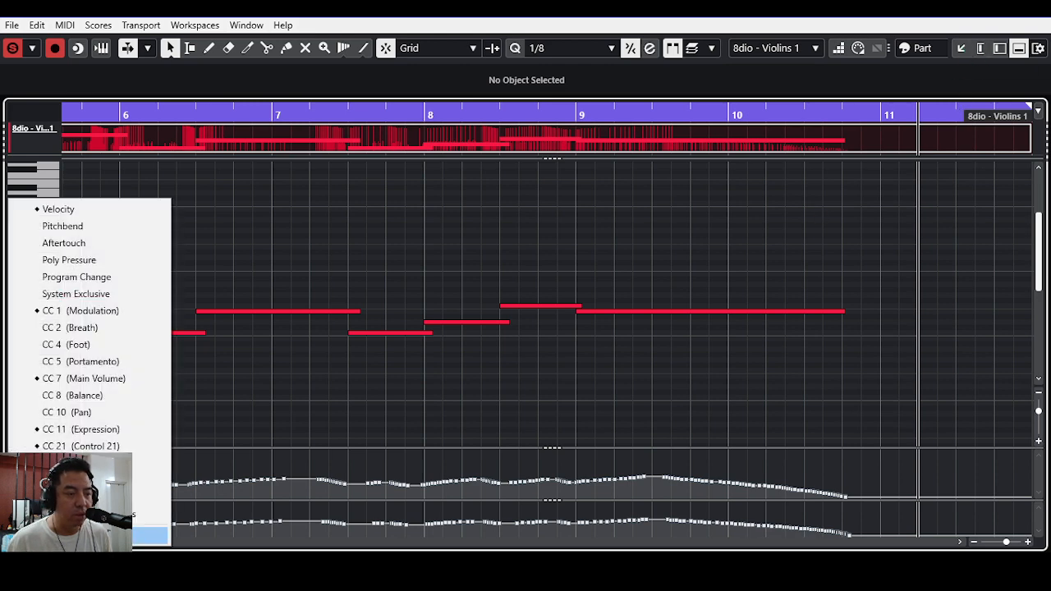
{"action": "left_click", "coordinate": [66, 536]}
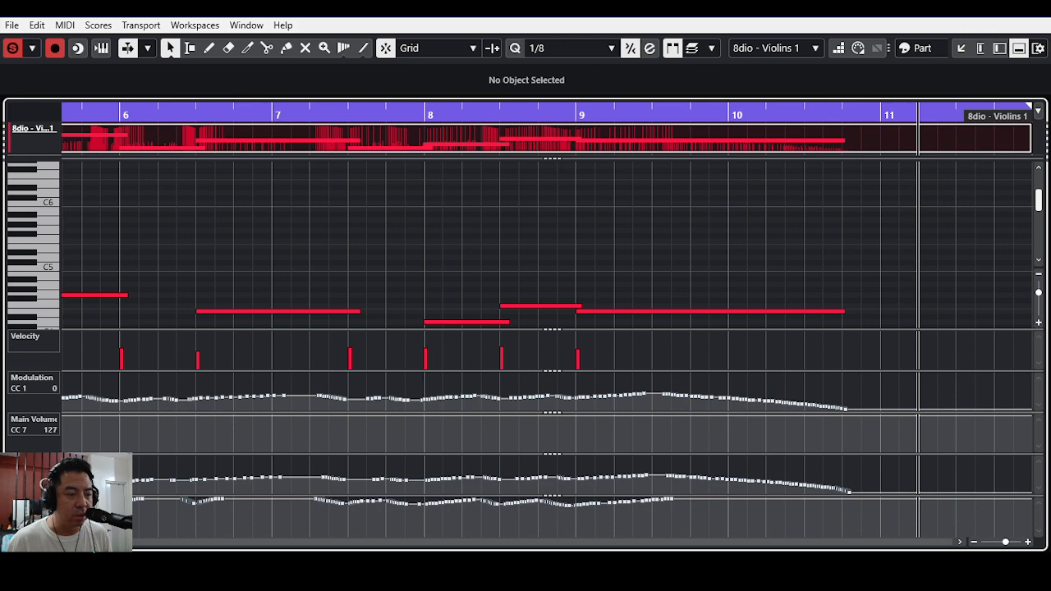
{"action": "left_click_drag", "start_coordinate": [722, 542], "coordinate": [304, 542]}
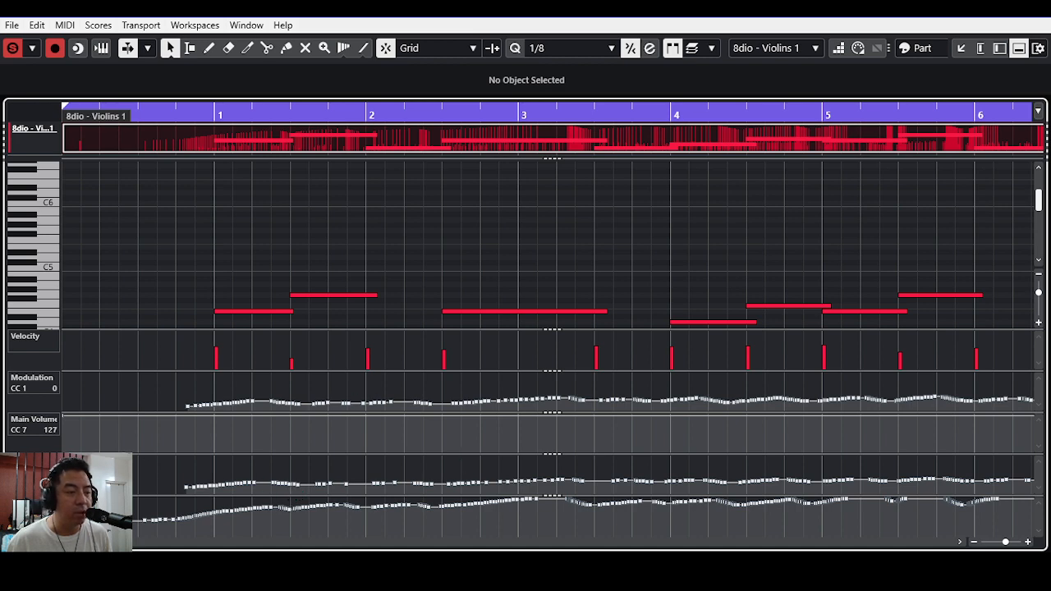
Step: Close the MIDI editor of the Violins 1 part and remove the solo from the 8dio - Violins 1 track
{"action": "left_click", "coordinate": [959, 49]}
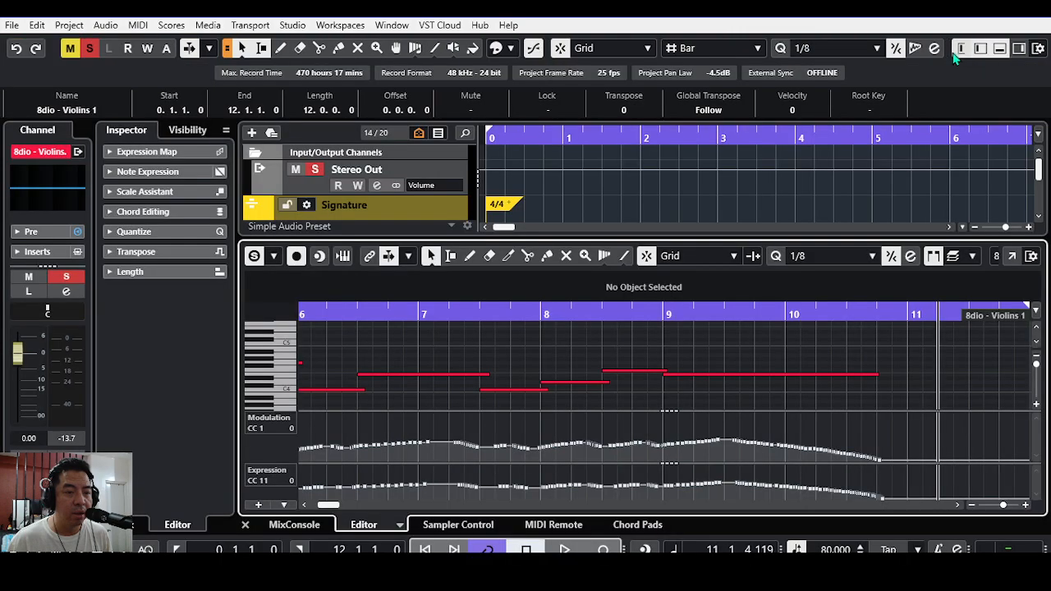
{"action": "left_click", "coordinate": [246, 524]}
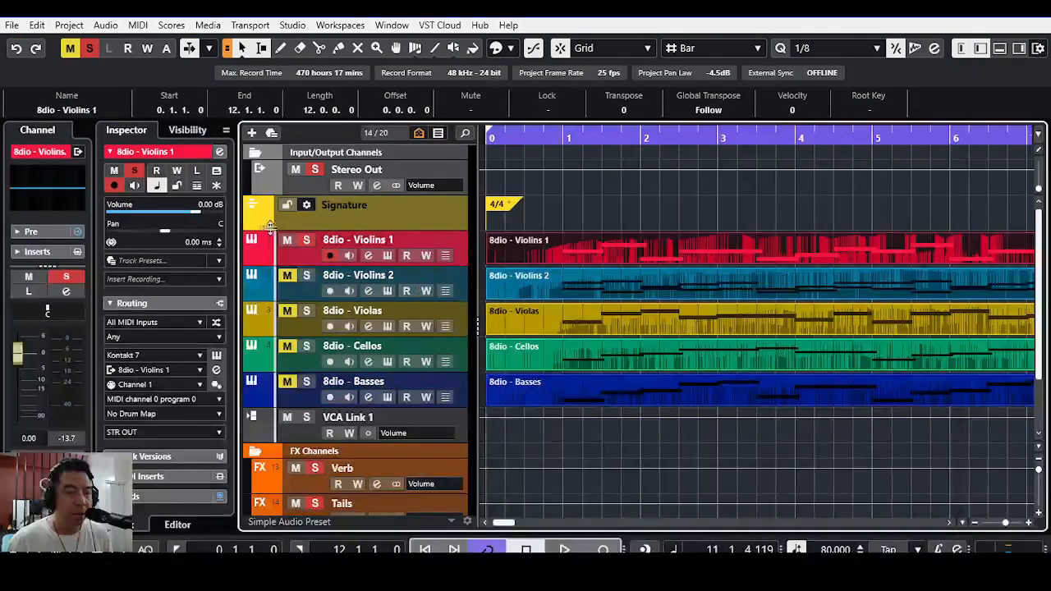
{"action": "left_click", "coordinate": [307, 240]}
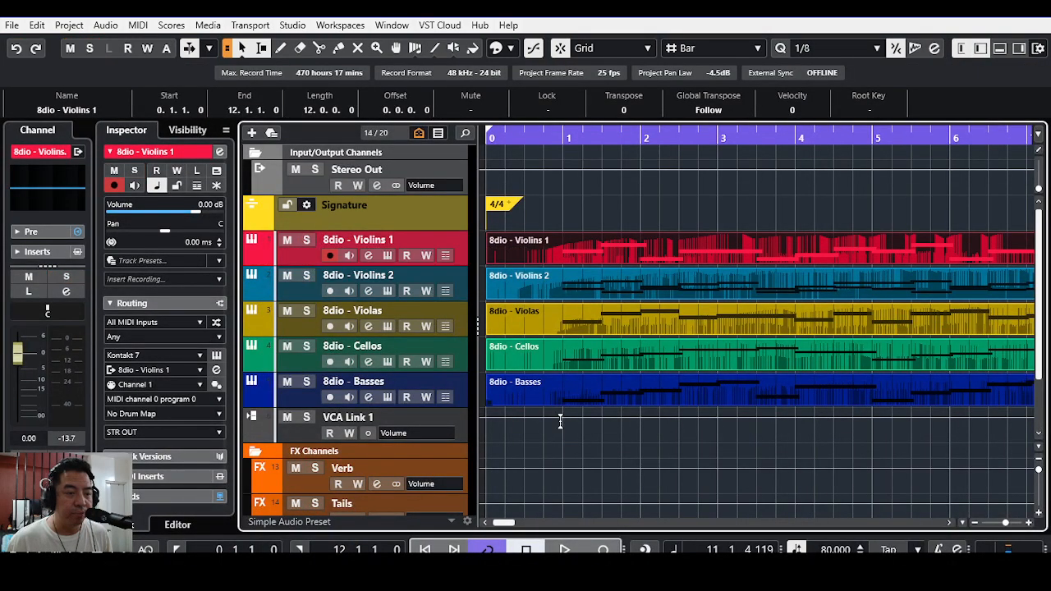
Step: Return the playback position to the project start and fit the project window to the screen
{"action": "left_click", "coordinate": [608, 447]}
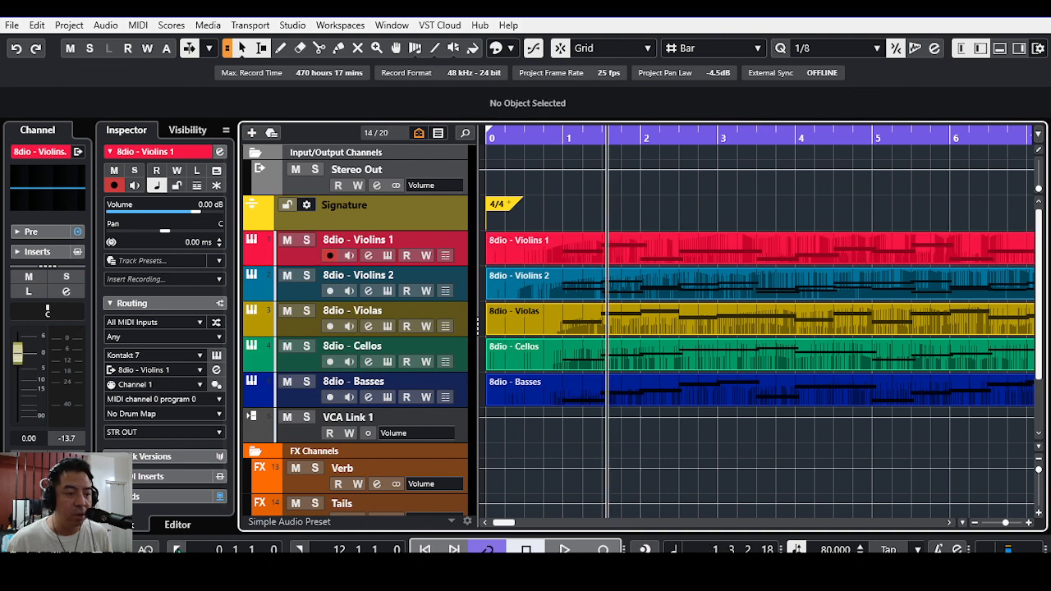
{"action": "left_click", "coordinate": [177, 549]}
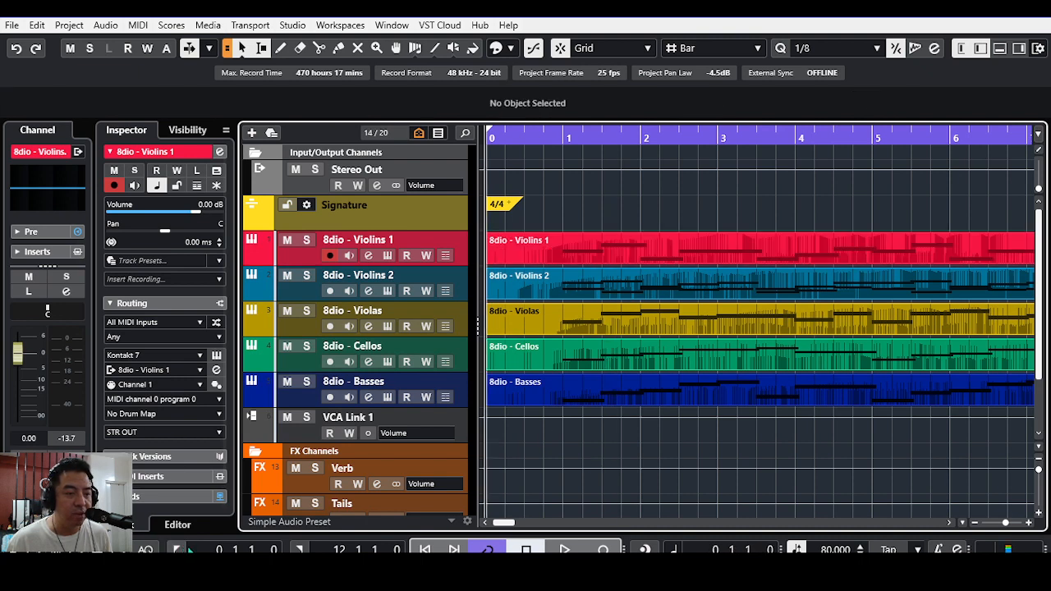
{"action": "double_click", "coordinate": [545, 11]}
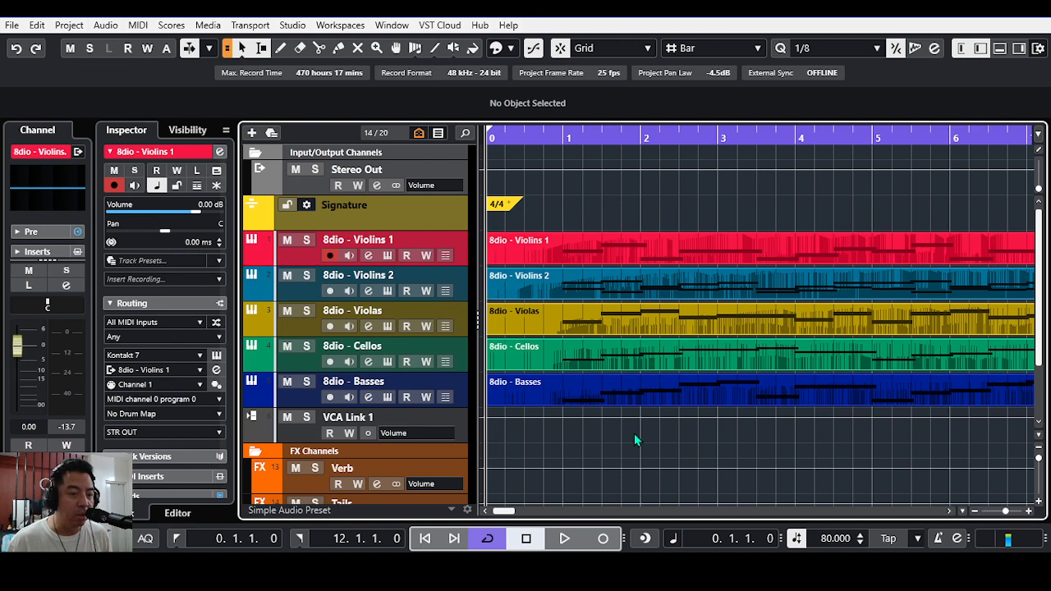
Step: Select the VCA Link 1 track, listen to all 8dio string tracks together twice, and return to the project start
{"action": "left_click", "coordinate": [302, 405]}
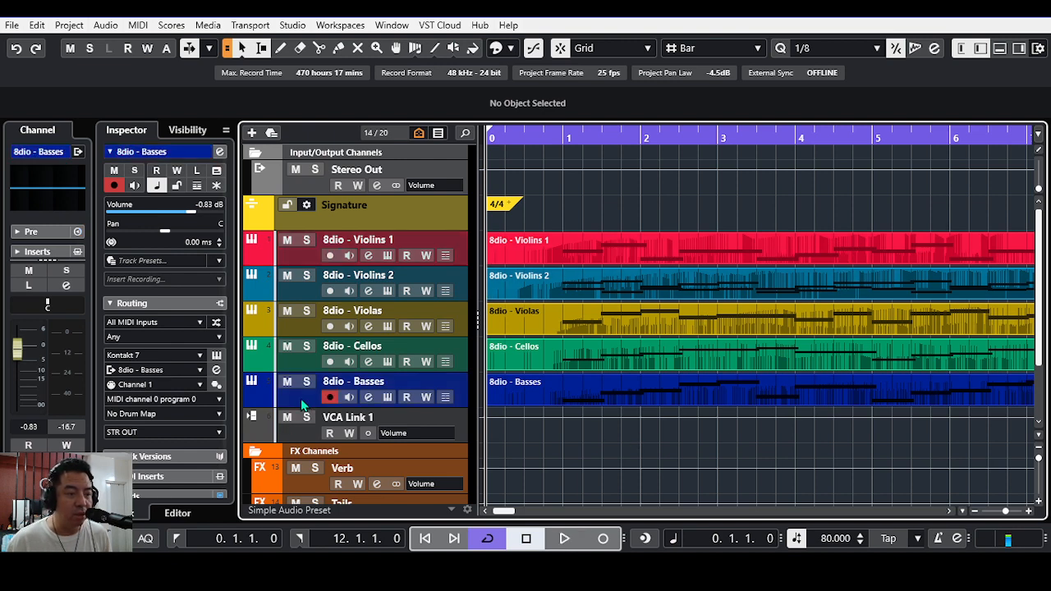
{"action": "left_click", "coordinate": [299, 261]}
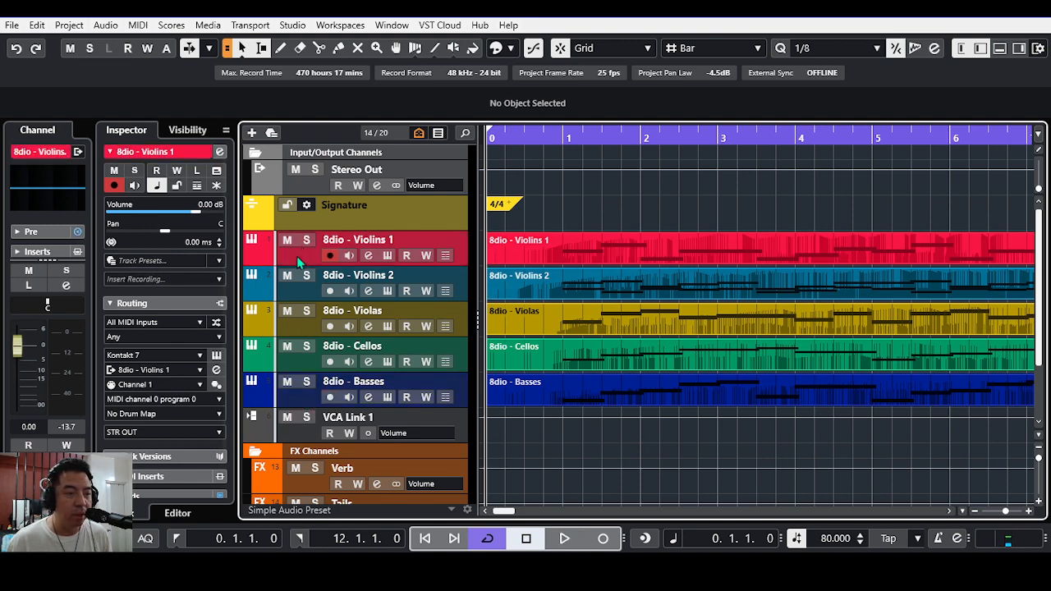
{"action": "left_click", "coordinate": [298, 440]}
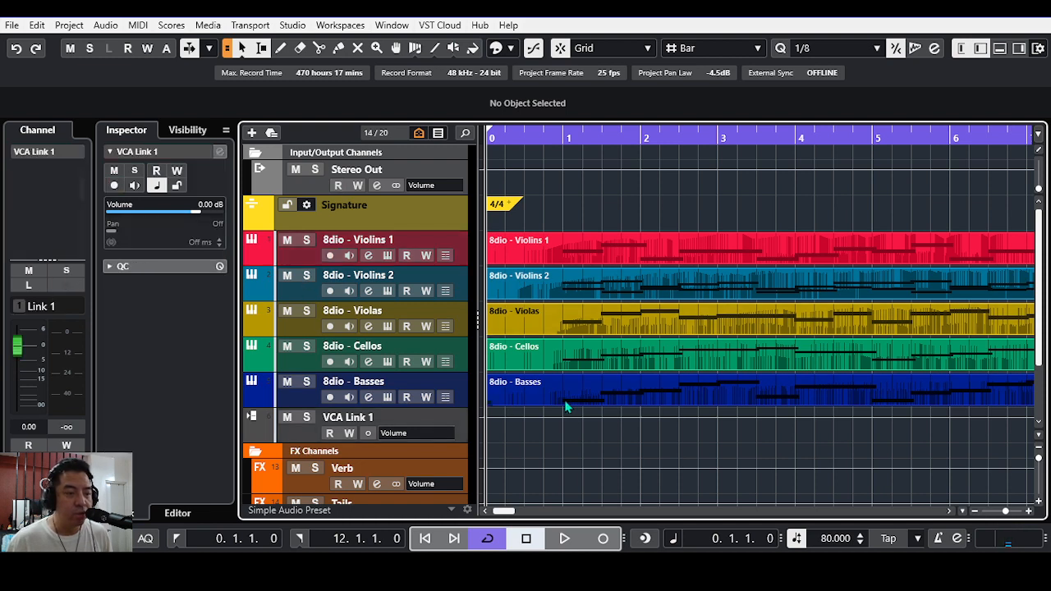
{"action": "left_click", "coordinate": [565, 539]}
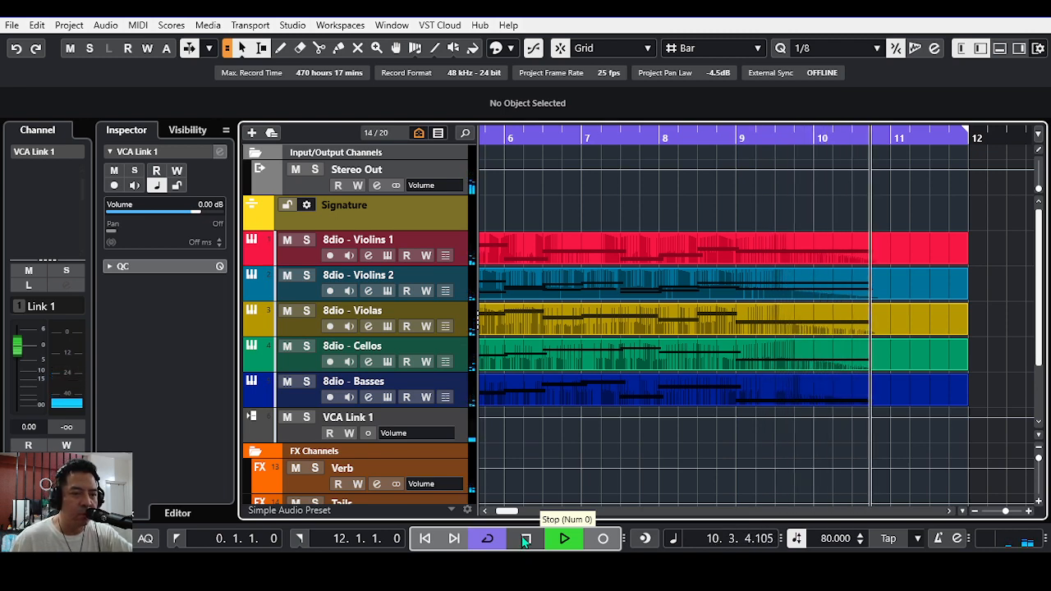
{"action": "left_click", "coordinate": [527, 537]}
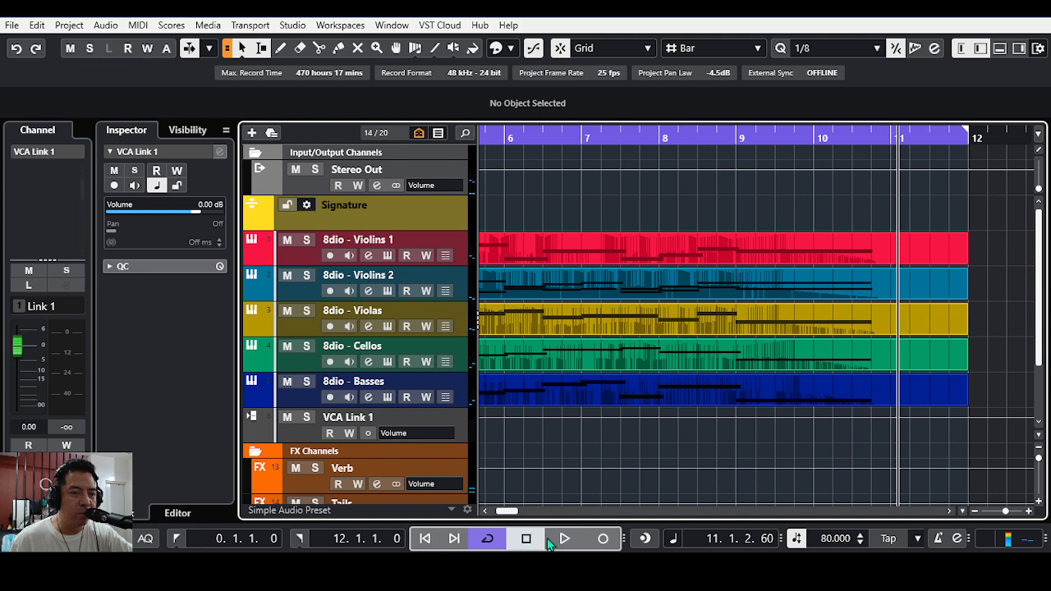
{"action": "left_click", "coordinate": [563, 538]}
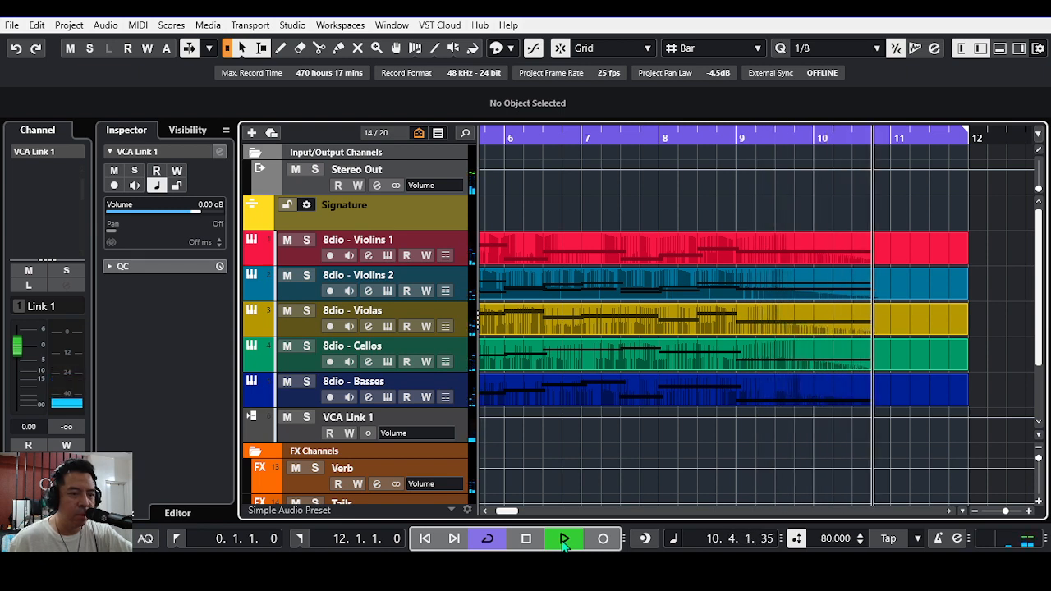
{"action": "left_click", "coordinate": [526, 540]}
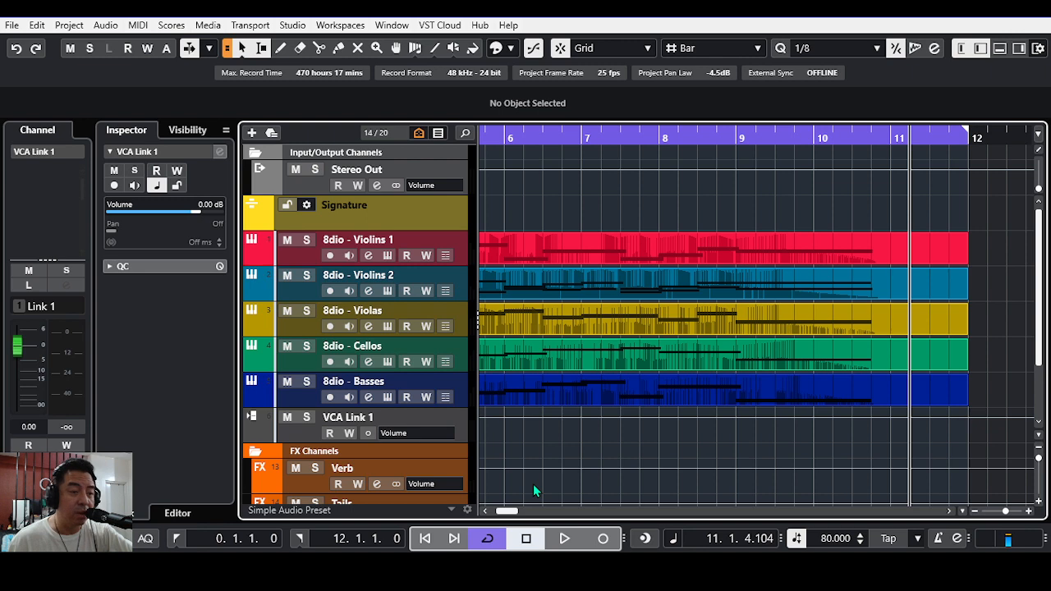
{"action": "left_click", "coordinate": [425, 540]}
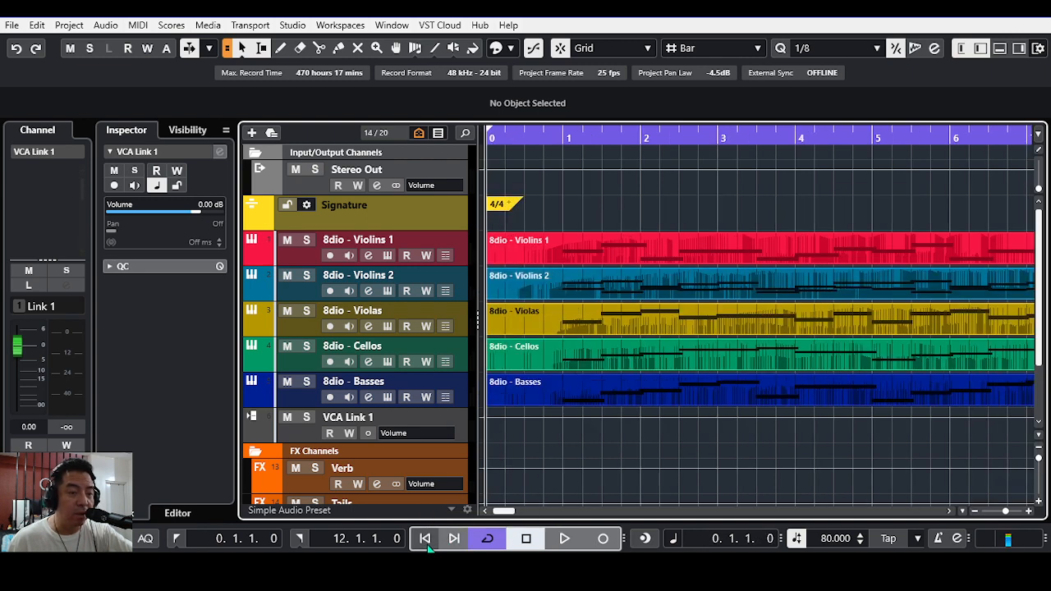
Step: Show all tracks of the project and bring the CSS string tracks and their parts from bar 11 into view
{"action": "left_click", "coordinate": [950, 512]}
{"action": "left_click", "coordinate": [950, 512]}
{"action": "left_click", "coordinate": [950, 511]}
{"action": "left_click", "coordinate": [950, 511]}
{"action": "left_click", "coordinate": [950, 511]}
{"action": "left_click", "coordinate": [950, 511]}
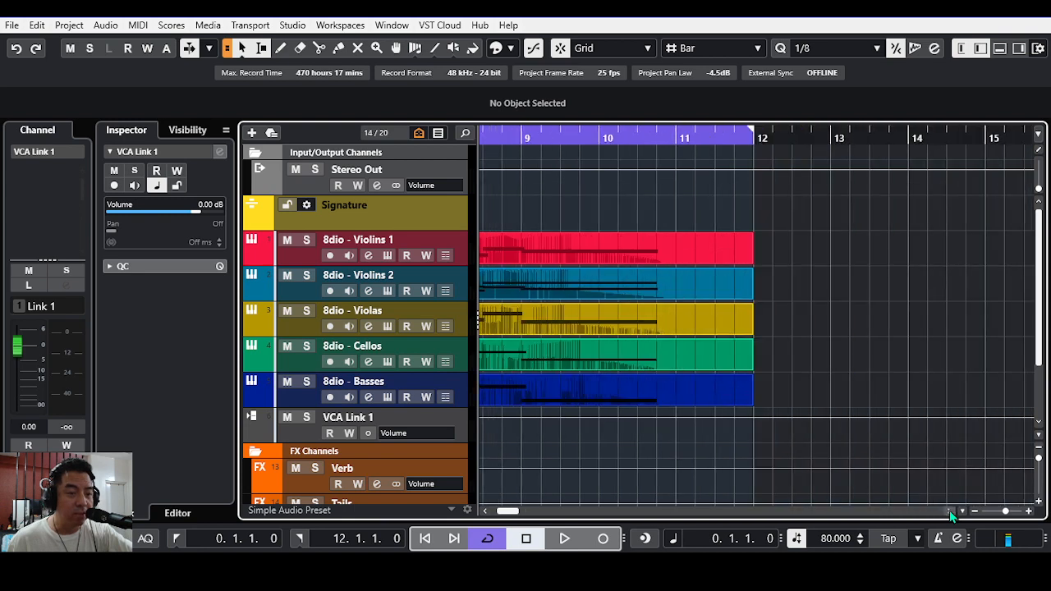
{"action": "left_click", "coordinate": [949, 511]}
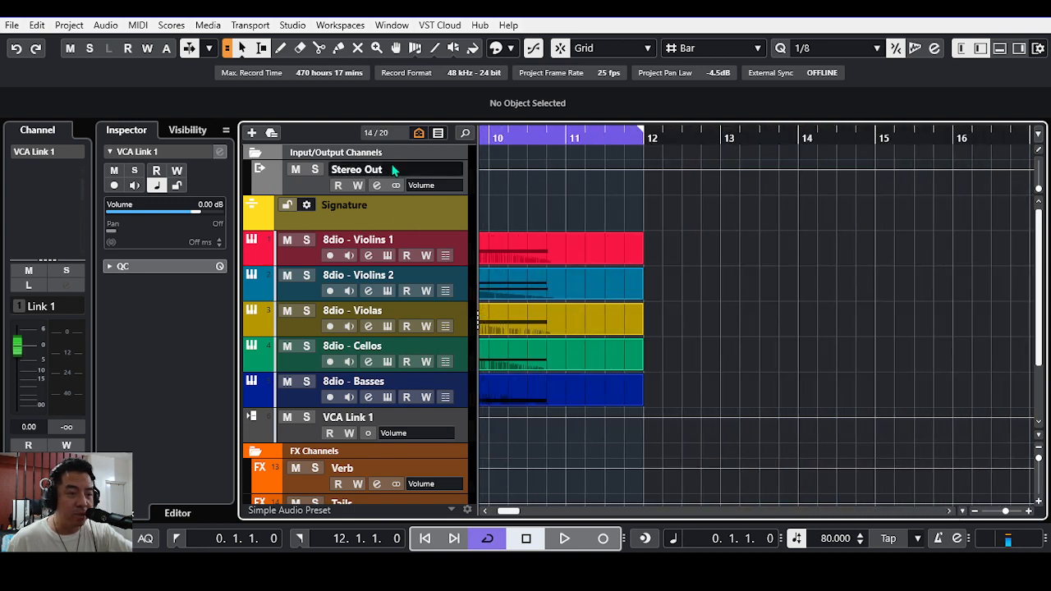
{"action": "left_click", "coordinate": [420, 134]}
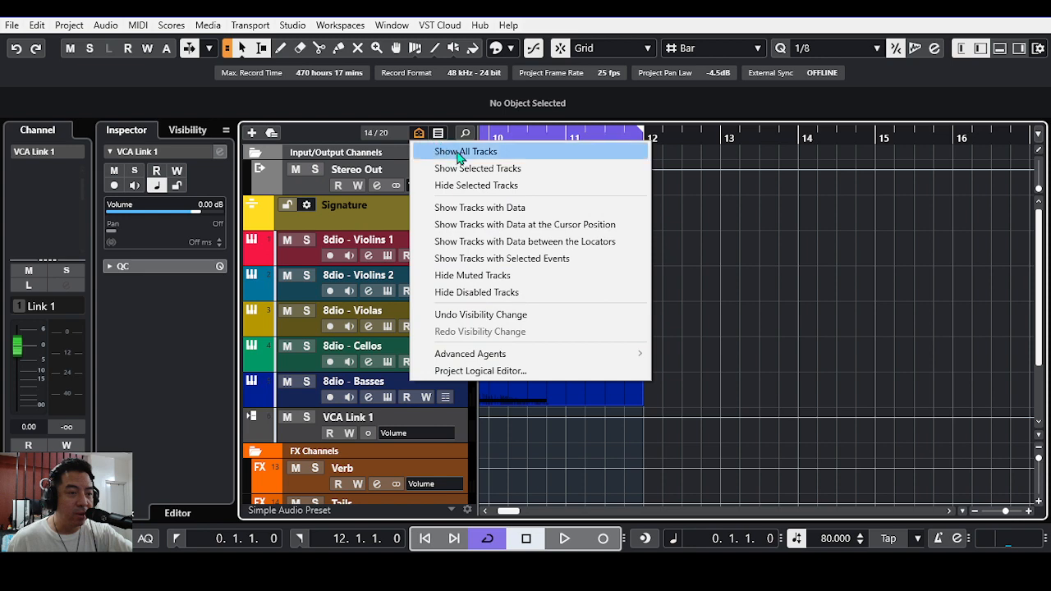
{"action": "left_click", "coordinate": [447, 150]}
{"action": "scroll", "coordinate": [619, 326], "scroll_direction": "down", "scroll_amount": 4}
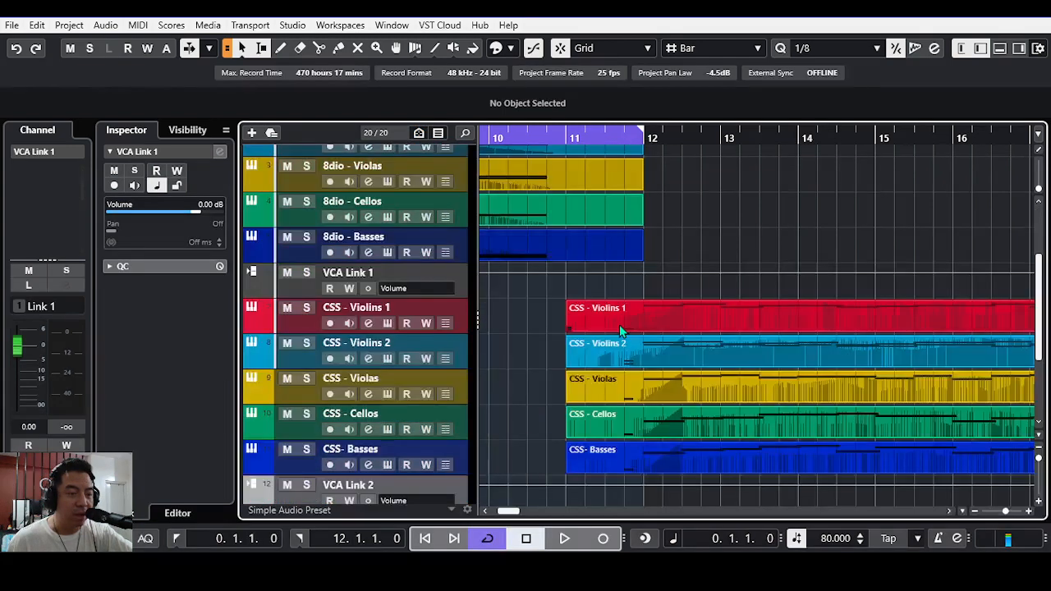
{"action": "scroll", "coordinate": [617, 327], "scroll_direction": "down", "scroll_amount": 2}
{"action": "scroll", "coordinate": [618, 328], "scroll_direction": "up", "scroll_amount": 2}
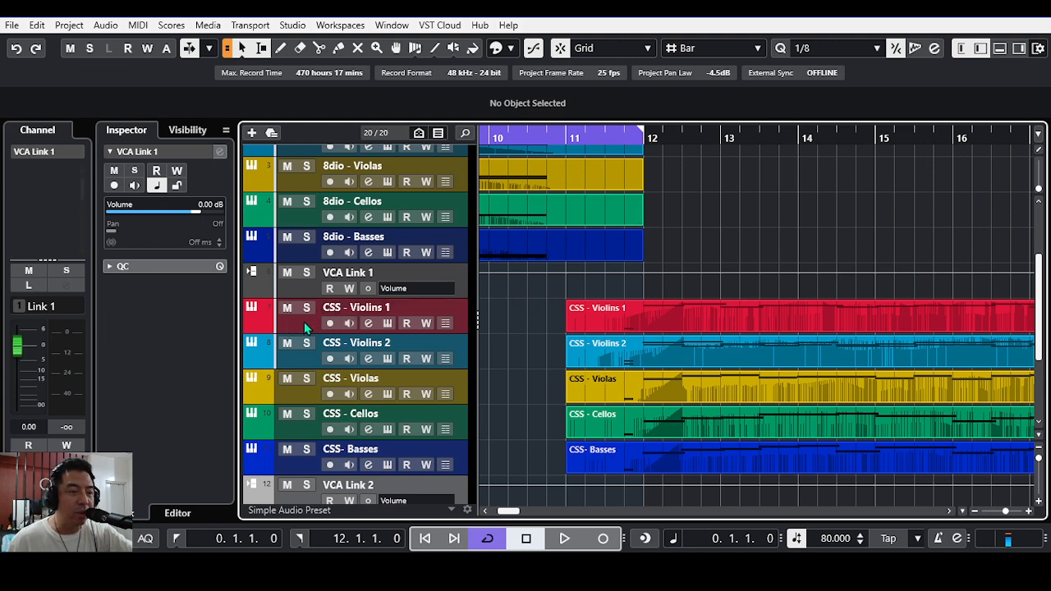
Step: Open the Kontakt instrument of the CSS - Violins 1 track to view its controls, and close it
{"action": "left_click", "coordinate": [387, 322]}
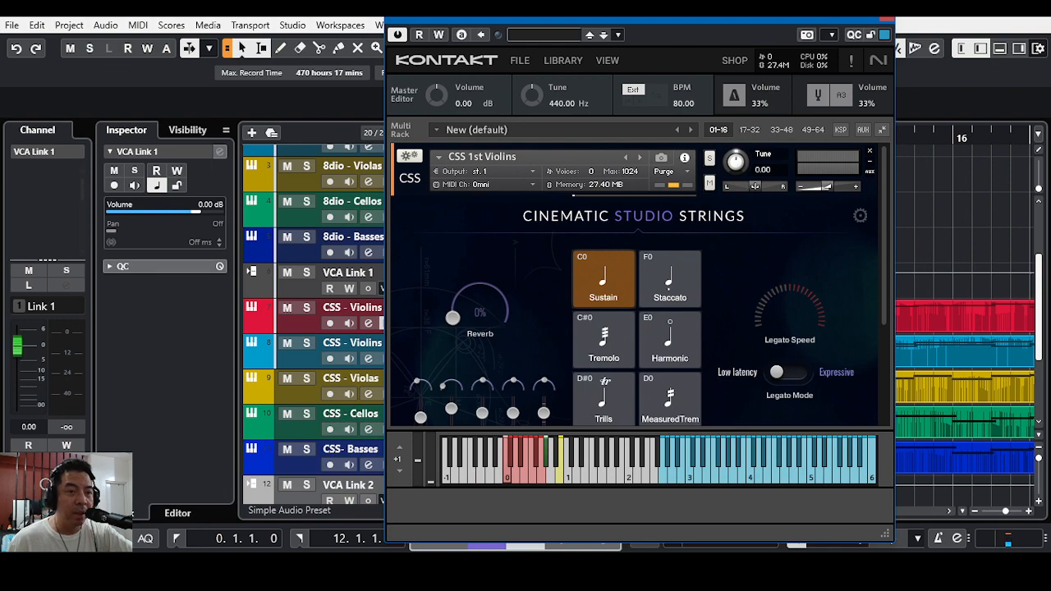
{"action": "left_click", "coordinate": [886, 20]}
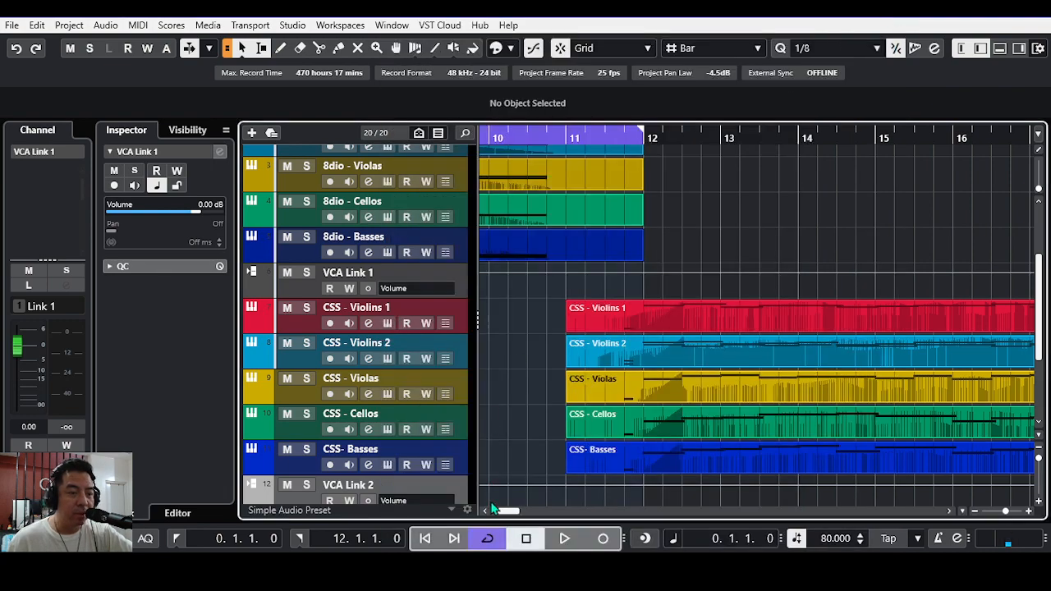
Step: Compare the layout of the 8dio string parts with that of the CSS string parts starting at bar 11
{"action": "left_click_drag", "start_coordinate": [516, 511], "coordinate": [499, 514]}
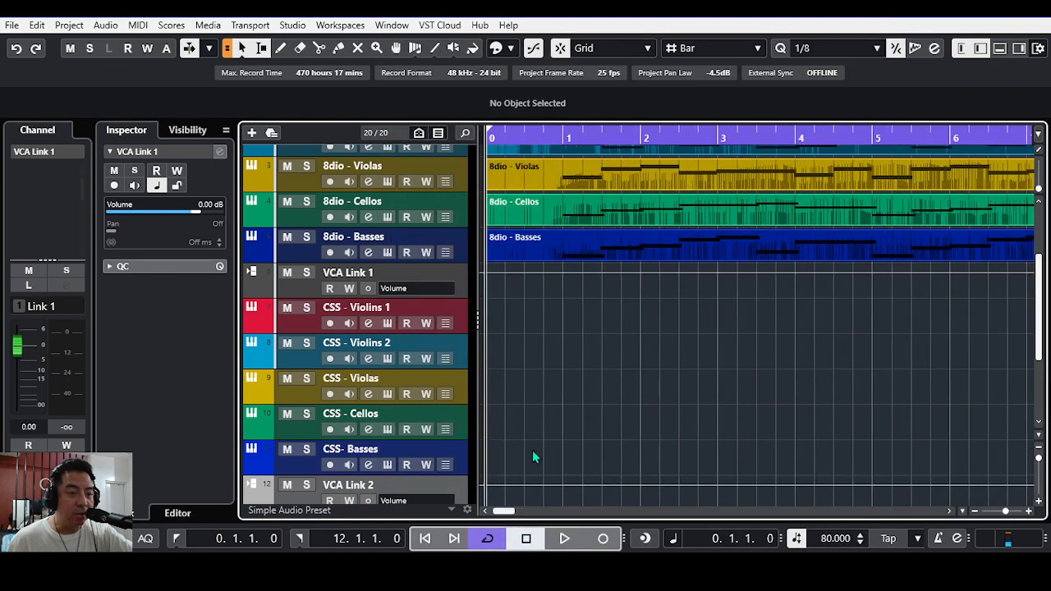
{"action": "scroll", "coordinate": [534, 443], "scroll_direction": "up", "scroll_amount": 4}
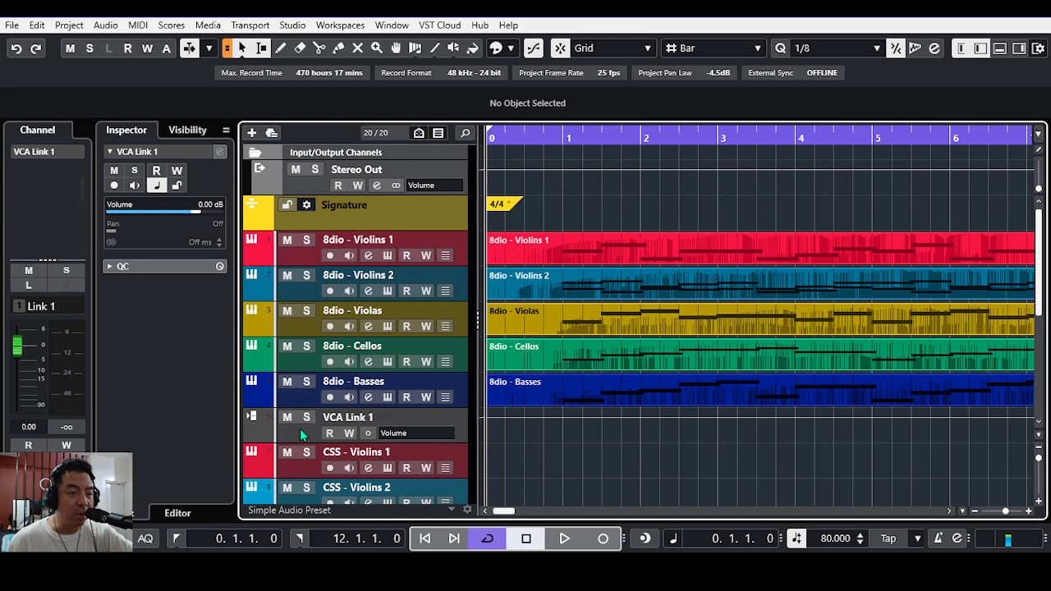
{"action": "left_click_drag", "start_coordinate": [509, 512], "coordinate": [501, 512]}
{"action": "scroll", "coordinate": [529, 473], "scroll_direction": "down", "scroll_amount": 4}
{"action": "scroll", "coordinate": [532, 468], "scroll_direction": "down", "scroll_amount": 2}
{"action": "scroll", "coordinate": [531, 469], "scroll_direction": "up", "scroll_amount": 2}
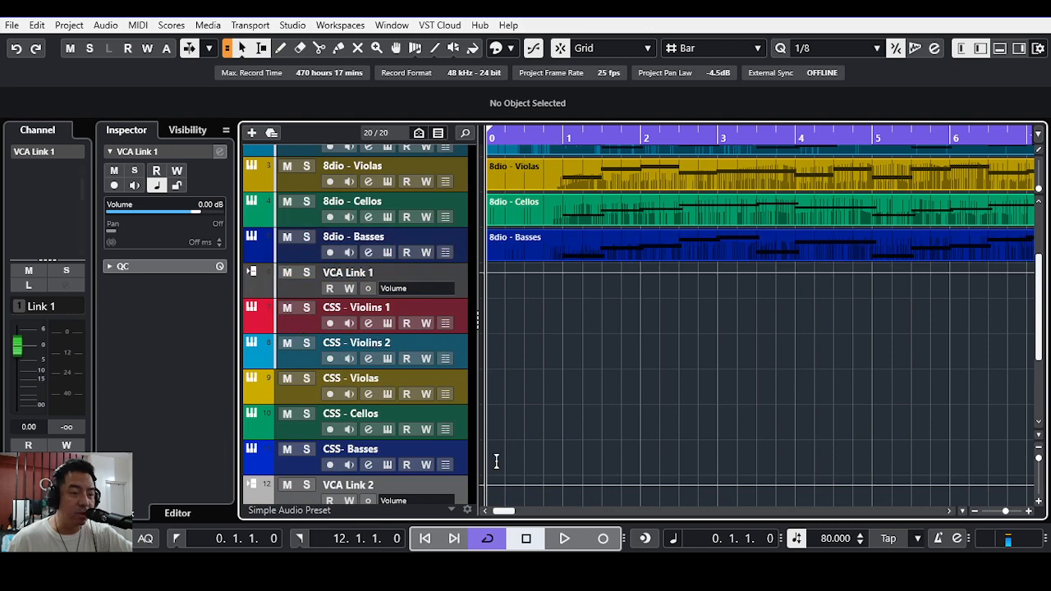
{"action": "left_click_drag", "start_coordinate": [507, 513], "coordinate": [505, 512]}
{"action": "scroll", "coordinate": [615, 378], "scroll_direction": "up", "scroll_amount": 3}
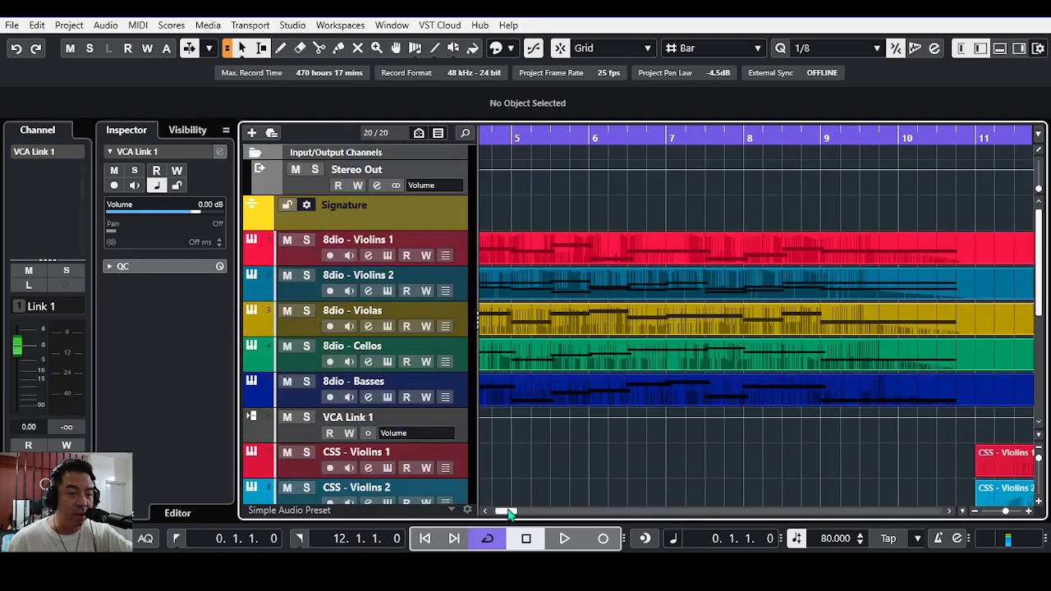
{"action": "left_click_drag", "start_coordinate": [508, 512], "coordinate": [506, 512]}
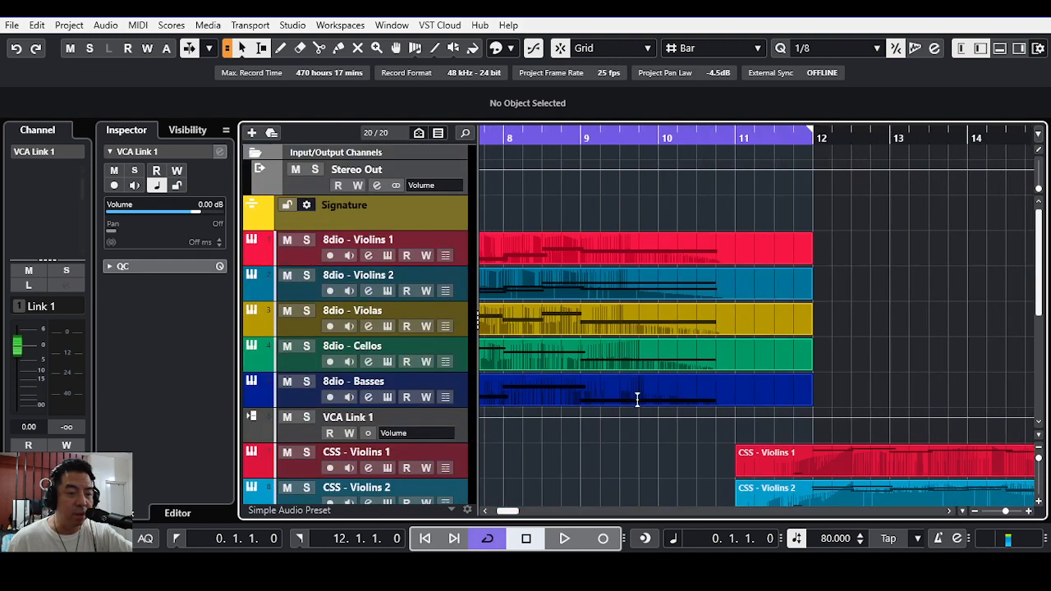
{"action": "scroll", "coordinate": [635, 395], "scroll_direction": "down", "scroll_amount": 3}
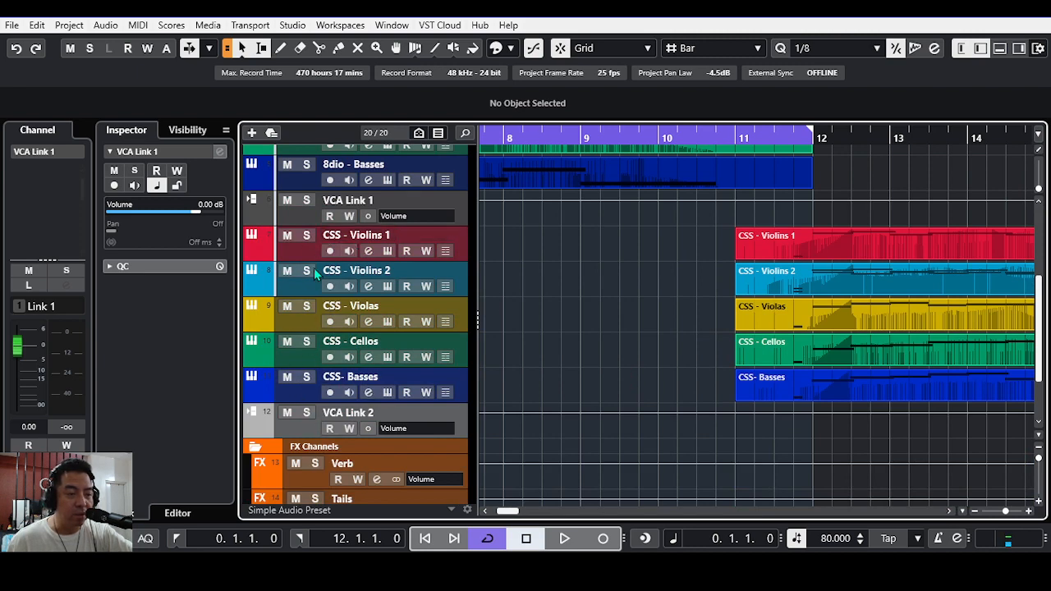
{"action": "scroll", "coordinate": [650, 466], "scroll_direction": "up", "scroll_amount": 2}
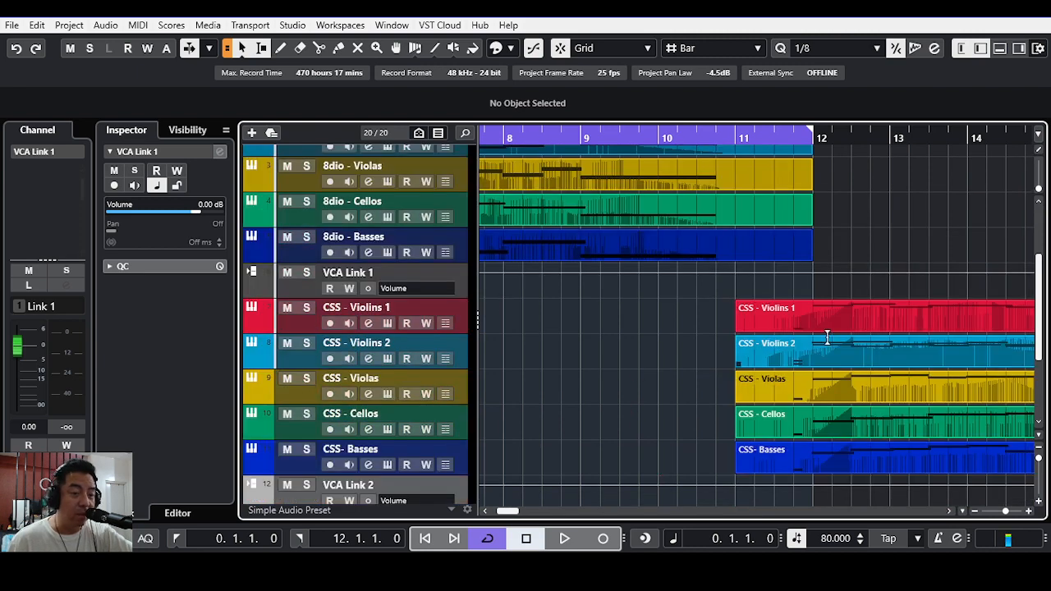
{"action": "left_click", "coordinate": [949, 510]}
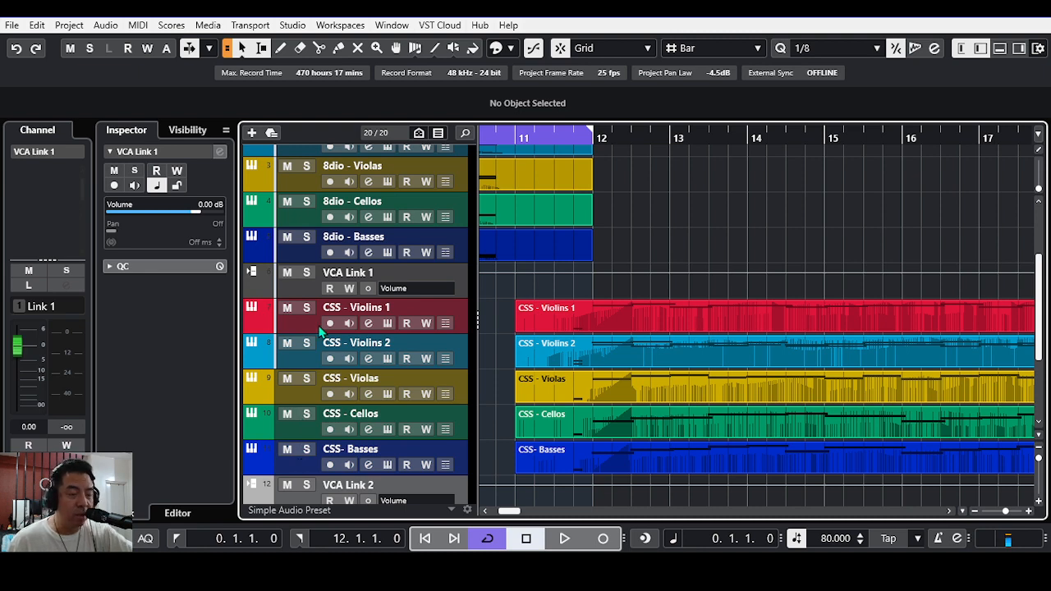
{"action": "scroll", "coordinate": [320, 328], "scroll_direction": "up", "scroll_amount": 4}
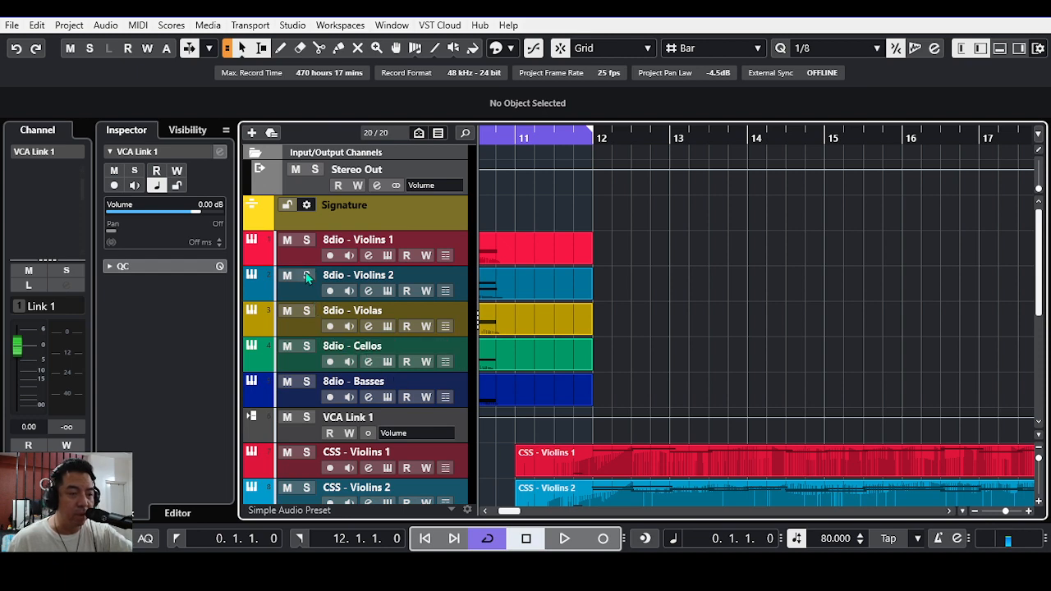
{"action": "scroll", "coordinate": [410, 386], "scroll_direction": "down", "scroll_amount": 2}
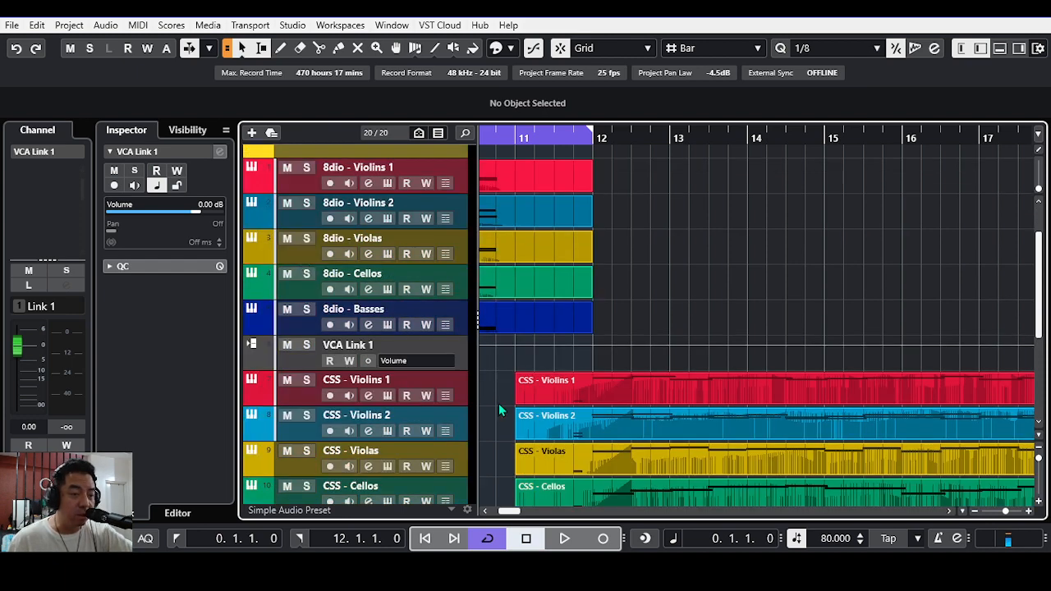
{"action": "scroll", "coordinate": [498, 403], "scroll_direction": "down", "scroll_amount": 2}
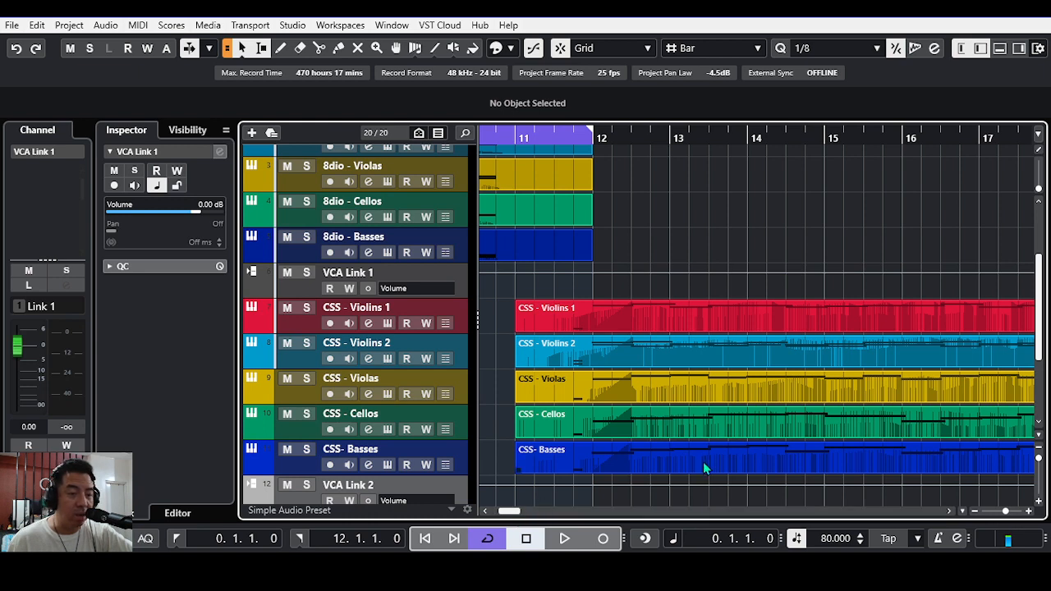
Step: Place the playback position at bar 11, start playback and select the VCA Link 2 track
{"action": "left_click", "coordinate": [516, 135]}
{"action": "scroll", "coordinate": [605, 484], "scroll_direction": "down", "scroll_amount": 2}
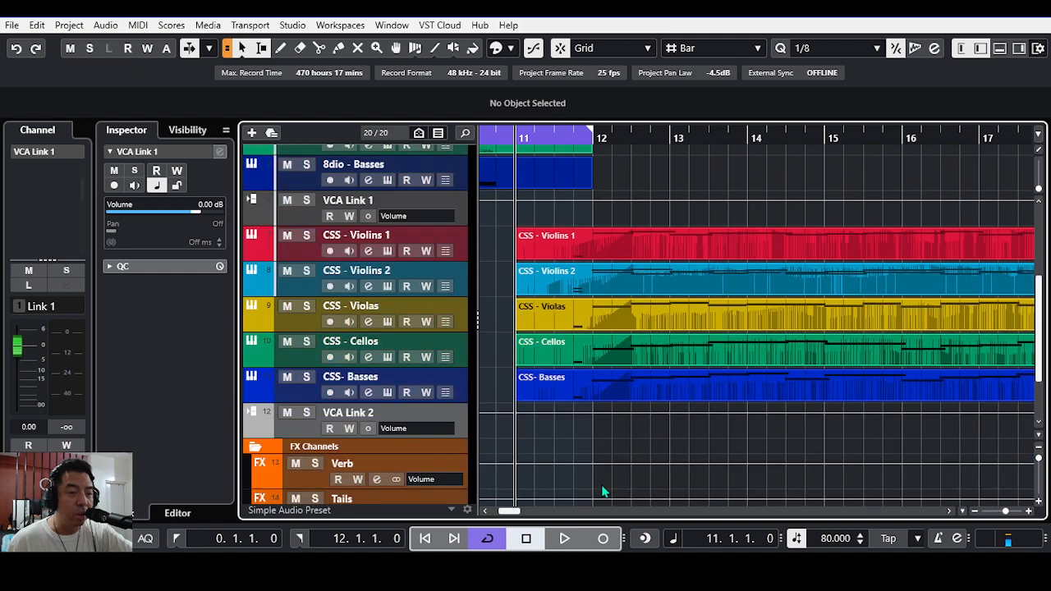
{"action": "scroll", "coordinate": [605, 484], "scroll_direction": "up", "scroll_amount": 2}
{"action": "scroll", "coordinate": [603, 481], "scroll_direction": "down", "scroll_amount": 2}
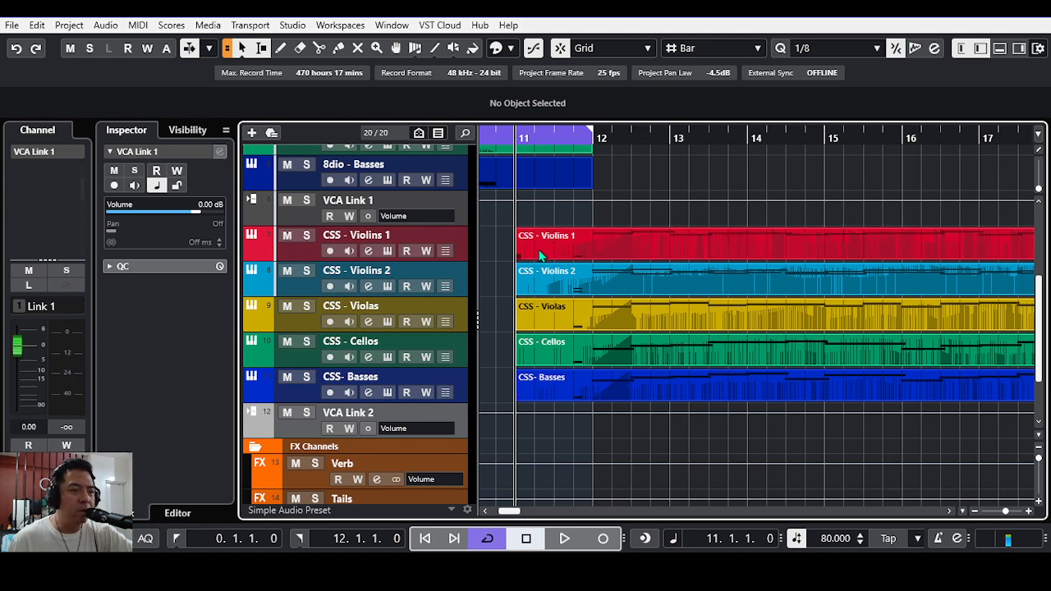
{"action": "left_click", "coordinate": [565, 540]}
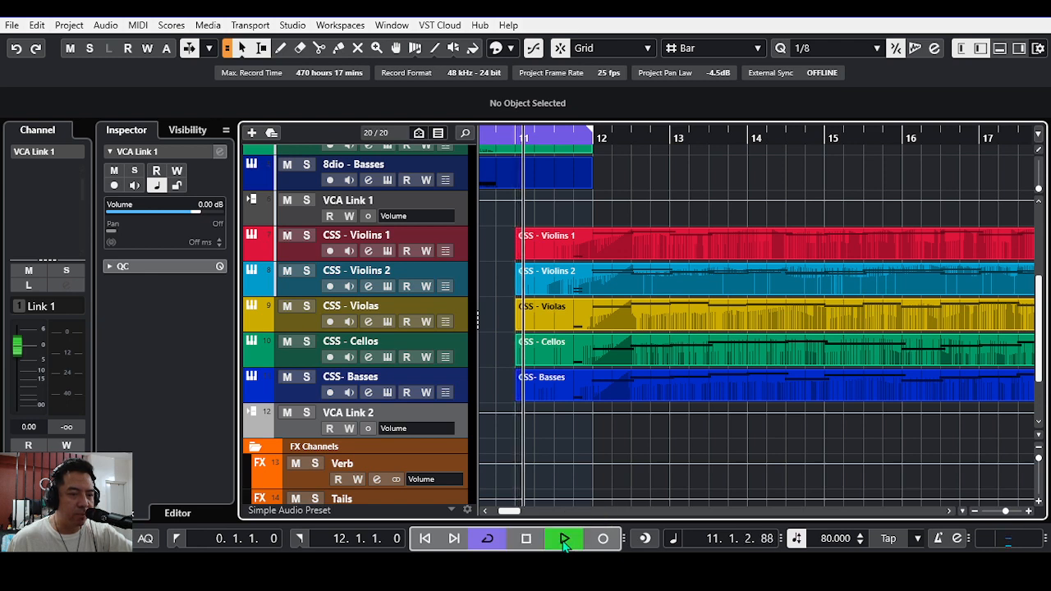
{"action": "left_click", "coordinate": [315, 426]}
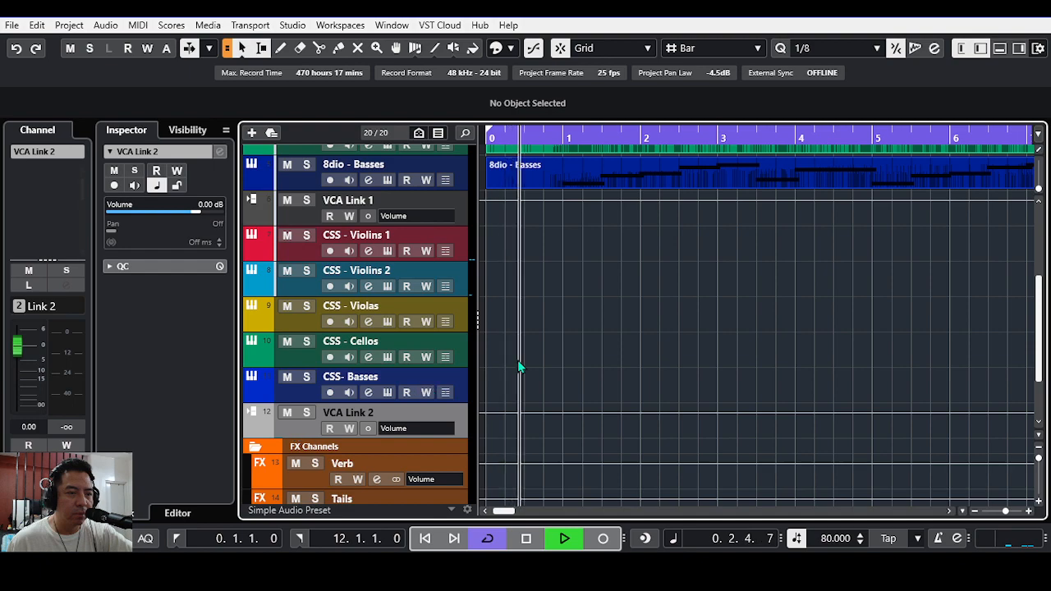
Step: Look over the CSS and 8dio string parts during playback, and stop the playback
{"action": "left_click", "coordinate": [940, 511]}
{"action": "left_click", "coordinate": [940, 511]}
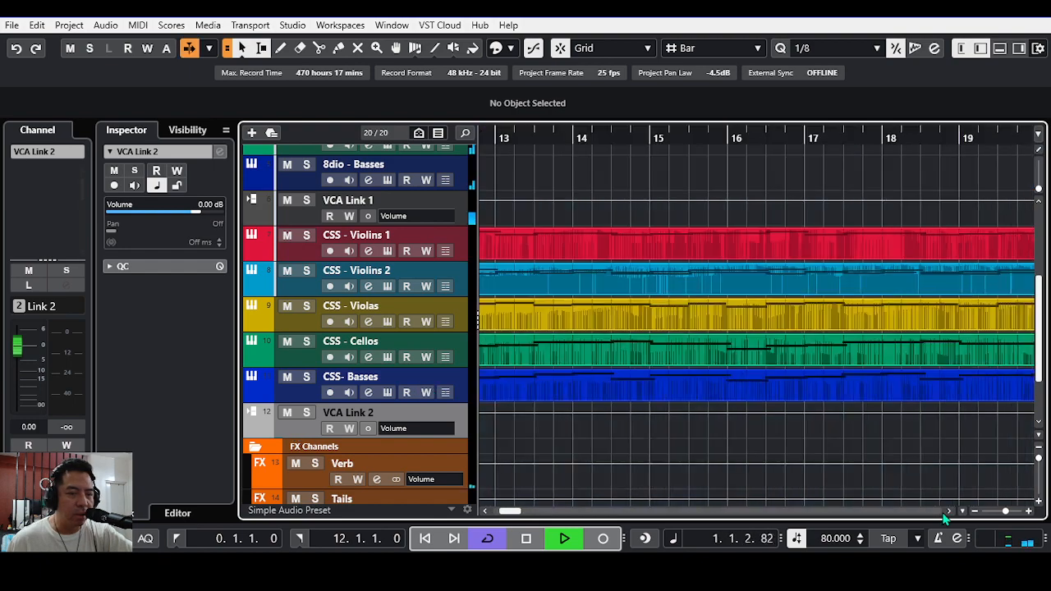
{"action": "left_click", "coordinate": [940, 511]}
{"action": "left_click", "coordinate": [486, 511]}
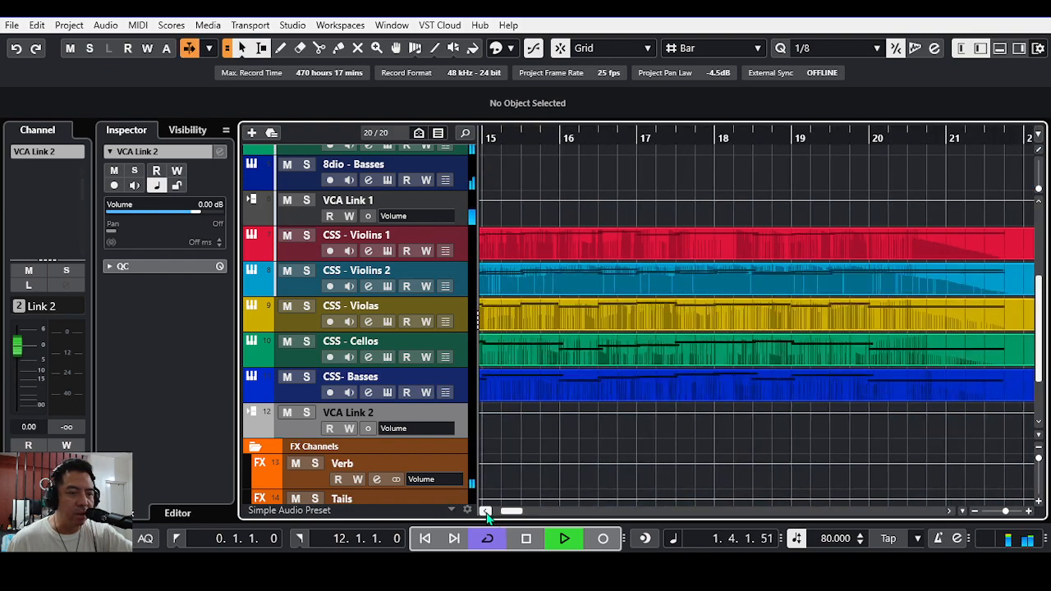
{"action": "left_click", "coordinate": [486, 511]}
{"action": "scroll", "coordinate": [534, 455], "scroll_direction": "up", "scroll_amount": 5}
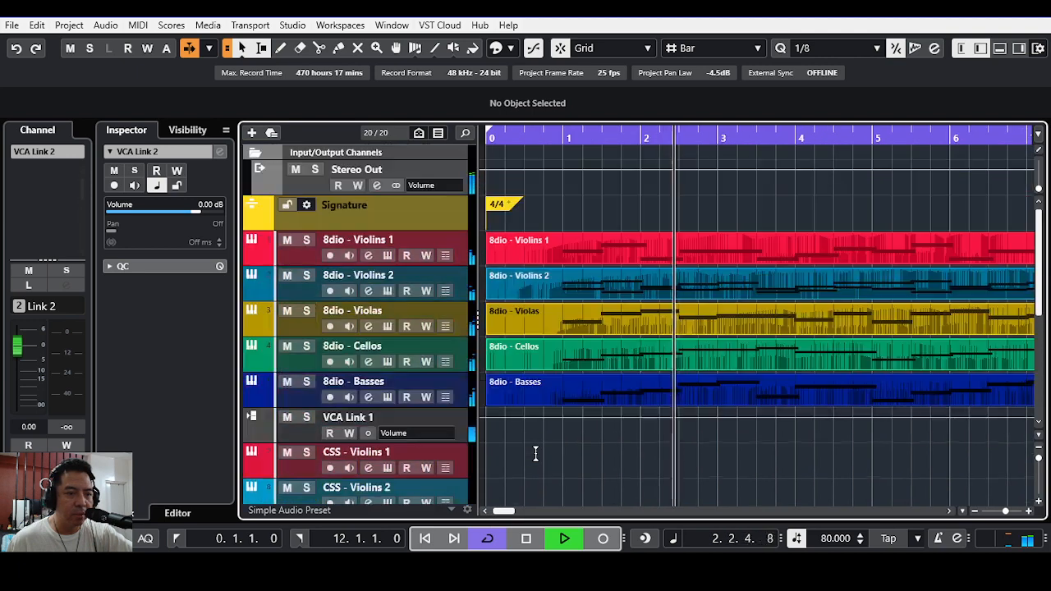
{"action": "scroll", "coordinate": [535, 453], "scroll_direction": "down", "scroll_amount": 2}
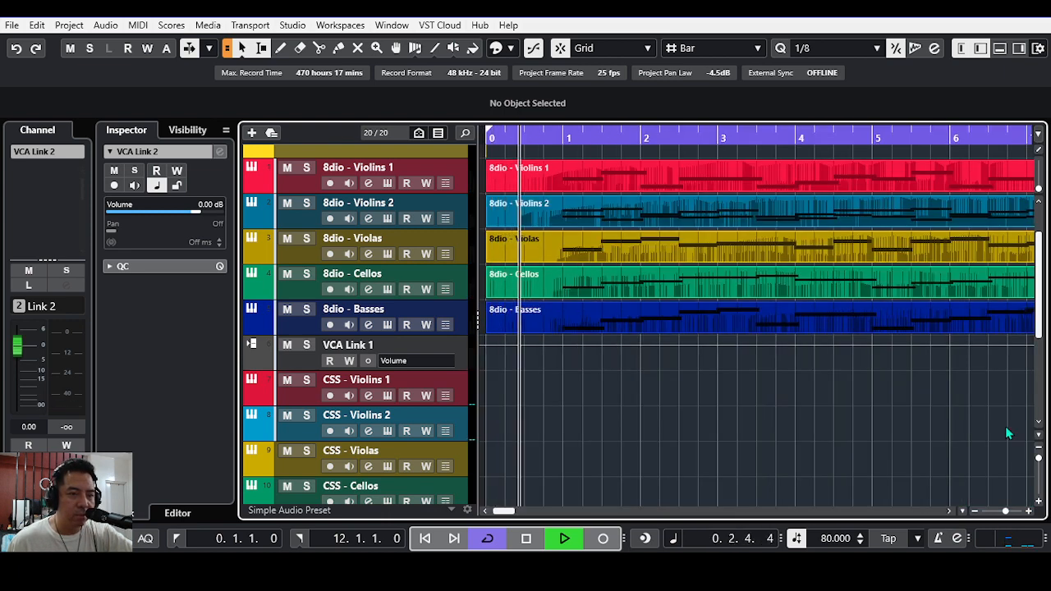
{"action": "left_click", "coordinate": [526, 537]}
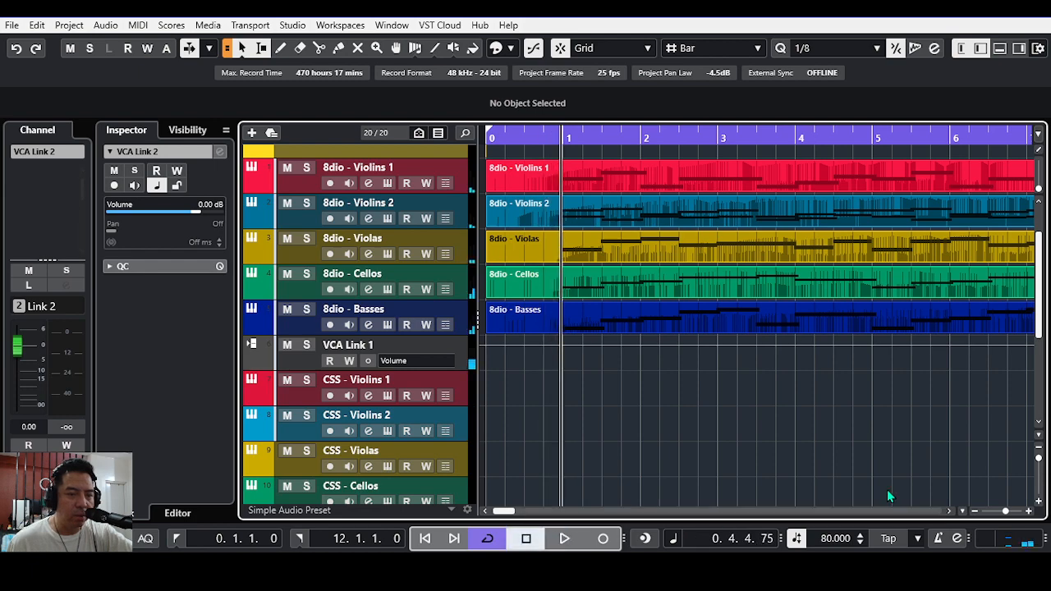
Step: Try to play the CSS string parts from bar 11, and stop the playback
{"action": "left_click", "coordinate": [949, 511]}
{"action": "left_click", "coordinate": [949, 510]}
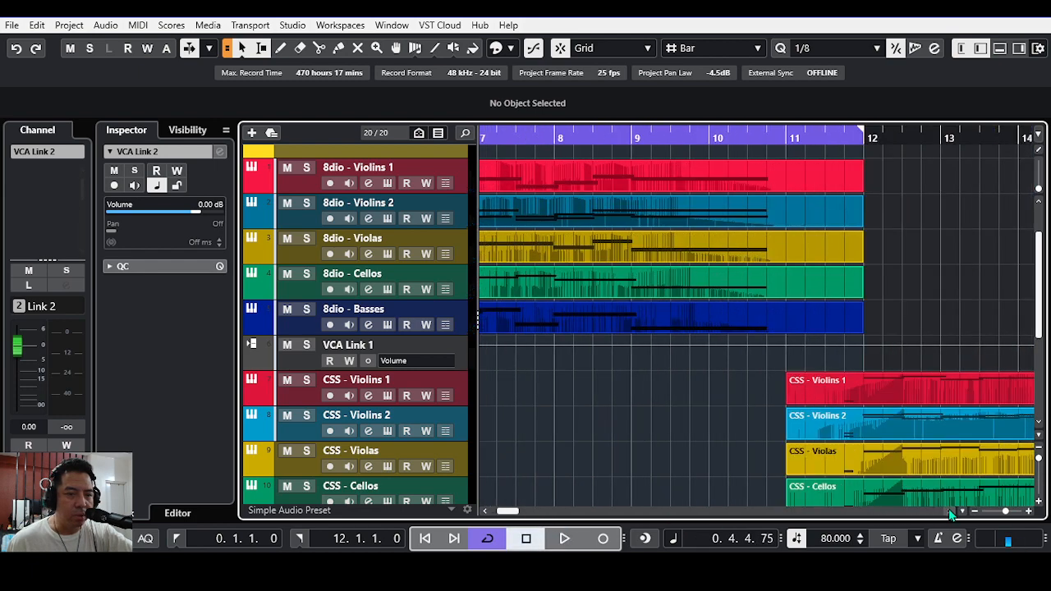
{"action": "left_click", "coordinate": [786, 136]}
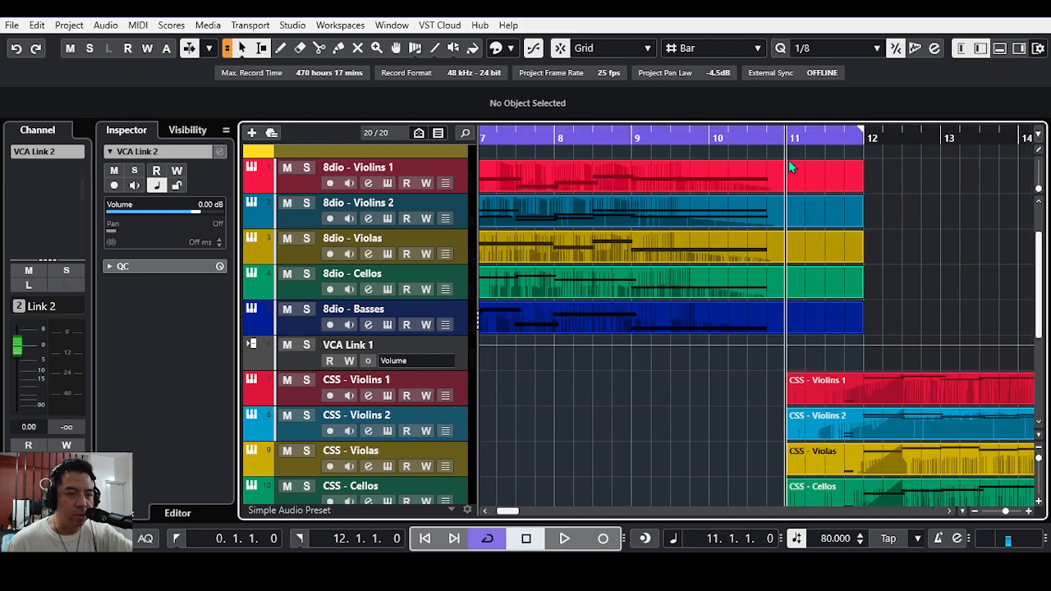
{"action": "scroll", "coordinate": [1041, 294], "scroll_direction": "down", "scroll_amount": 4}
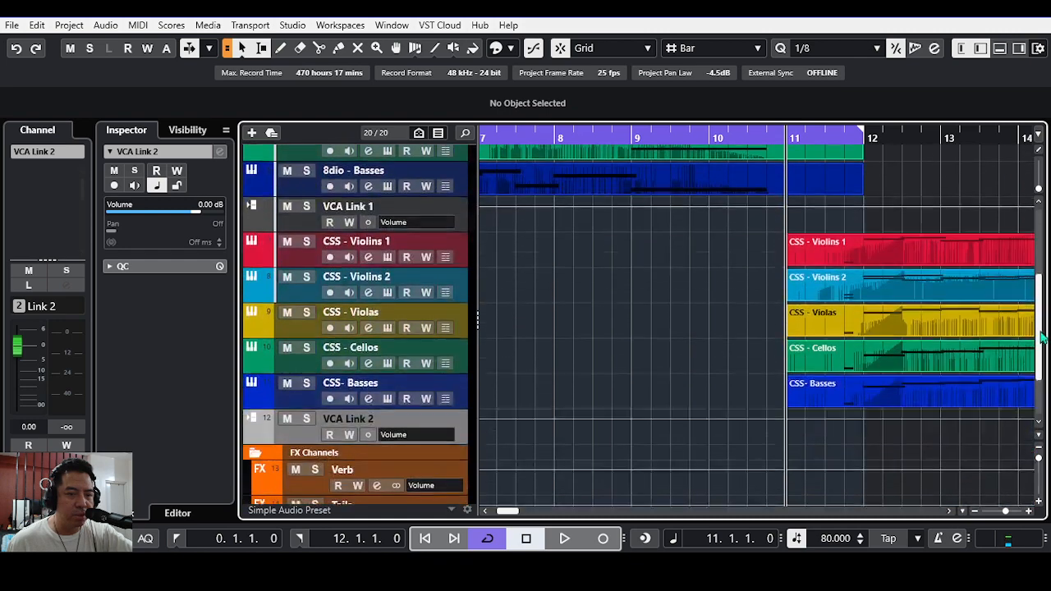
{"action": "left_click", "coordinate": [567, 538]}
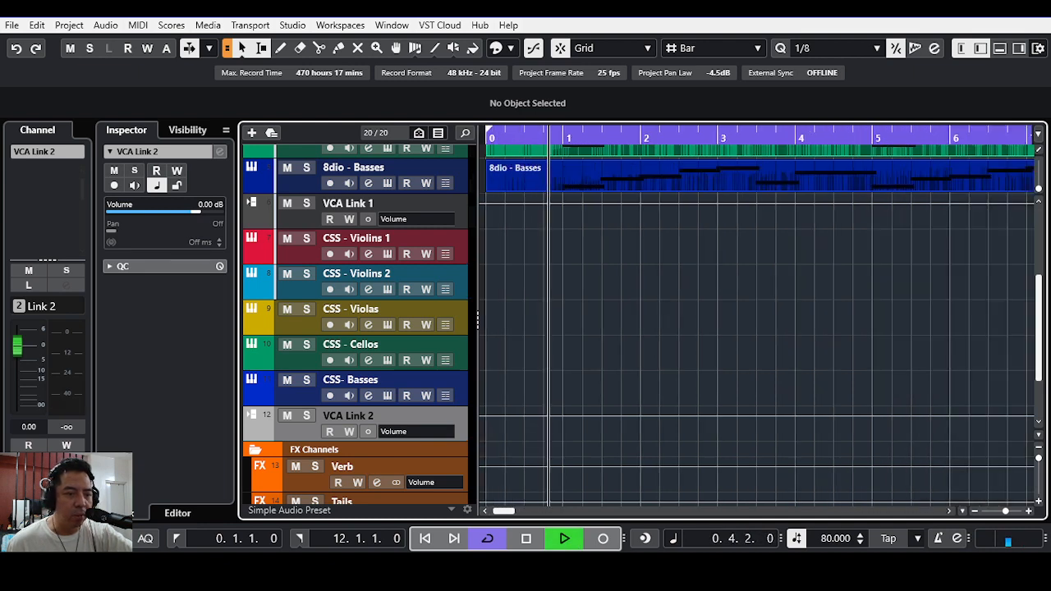
{"action": "key", "text": "space"}
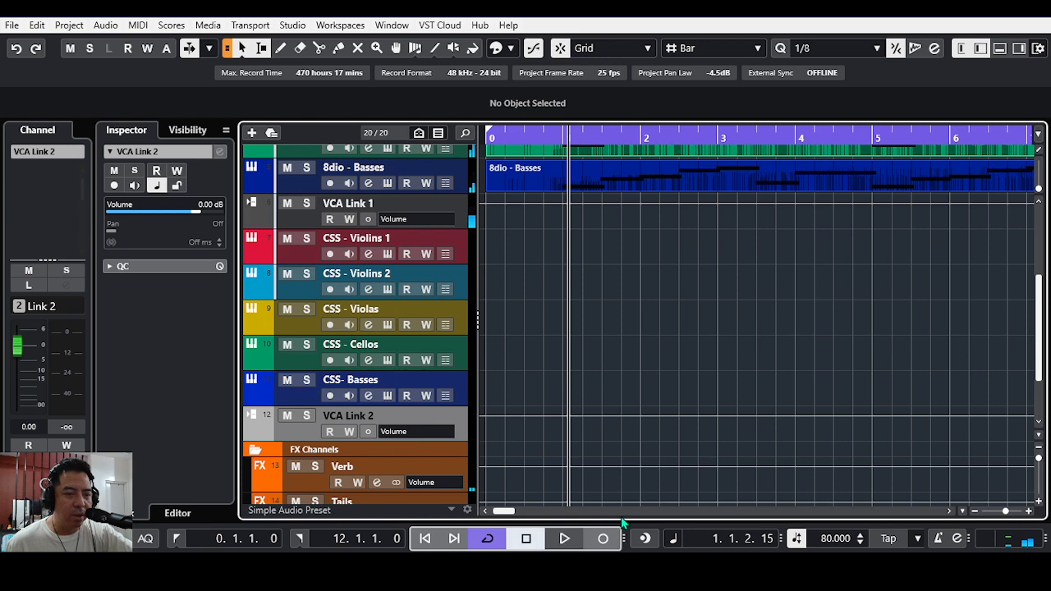
Step: Extend the end of the cycle range to bar 23, where the CSS string parts finish
{"action": "left_click", "coordinate": [948, 510]}
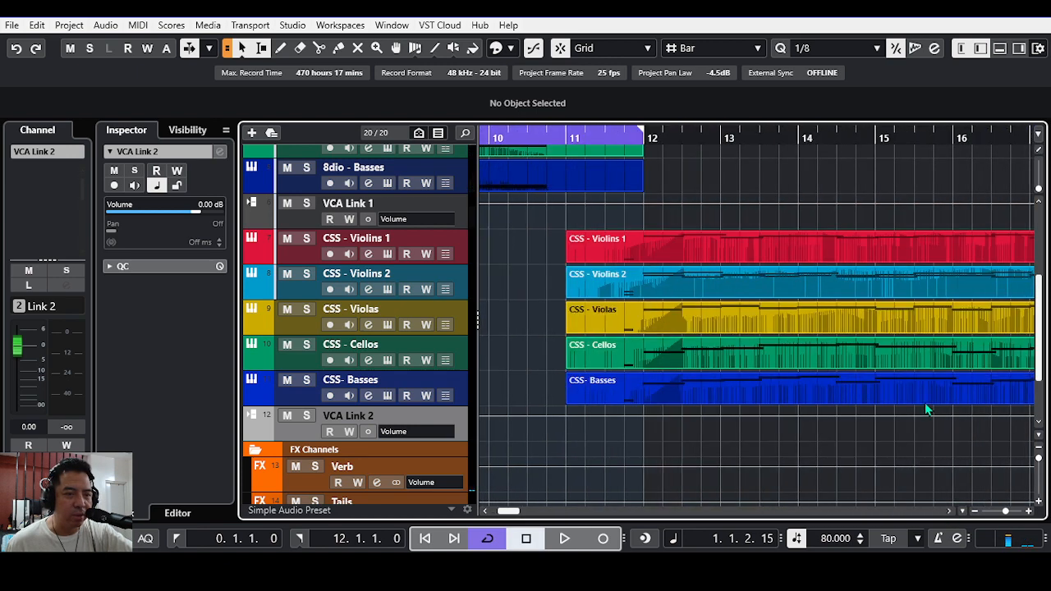
{"action": "left_click_drag", "start_coordinate": [641, 143], "coordinate": [997, 160]}
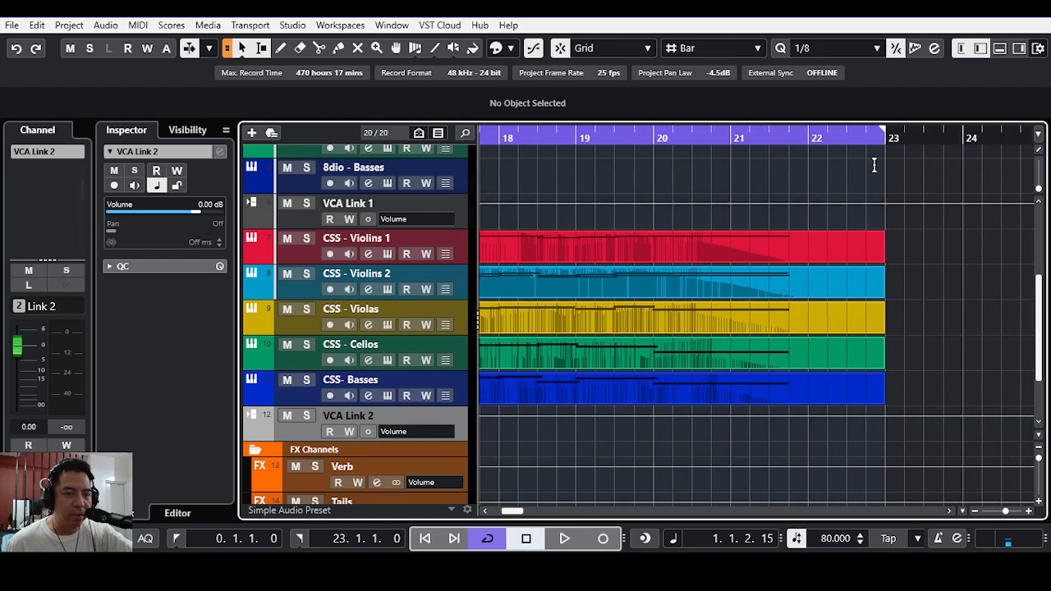
Step: Listen to all CSS string tracks together from bar 11 and stop playback at about bar 22
{"action": "left_click", "coordinate": [485, 510]}
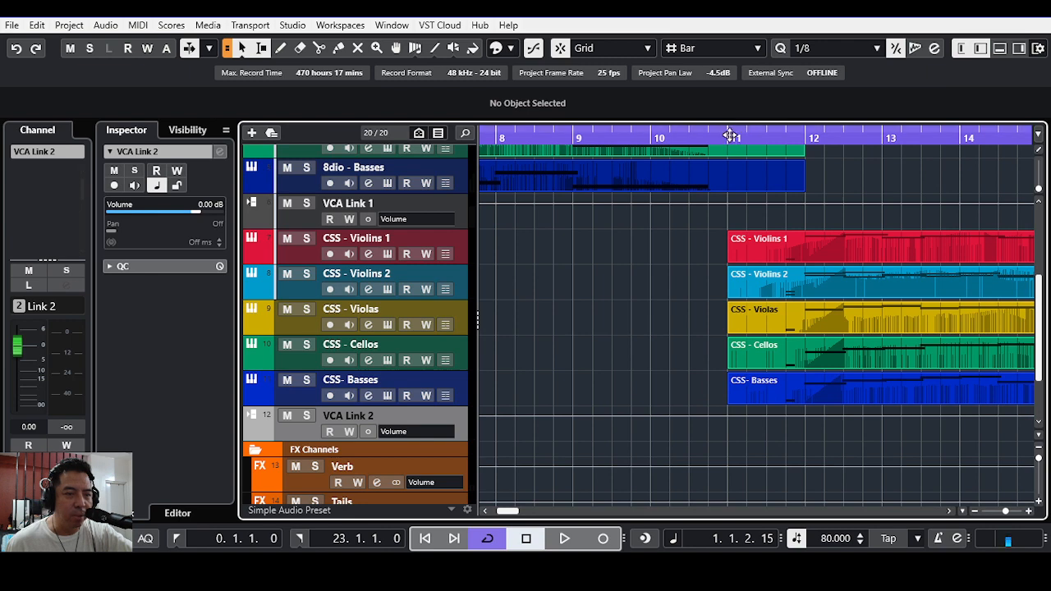
{"action": "left_click", "coordinate": [730, 134]}
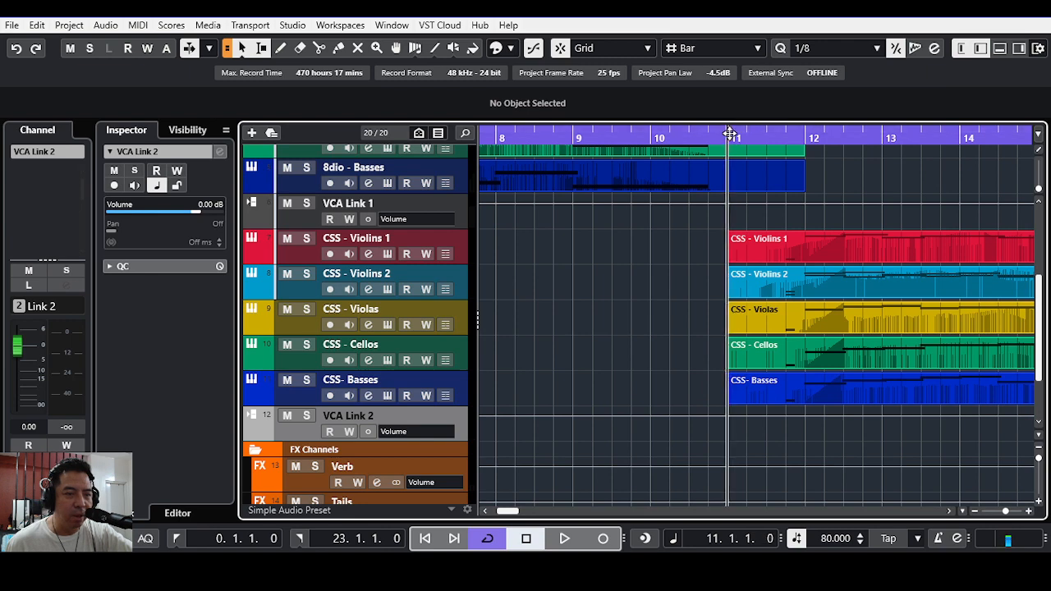
{"action": "left_click", "coordinate": [564, 539]}
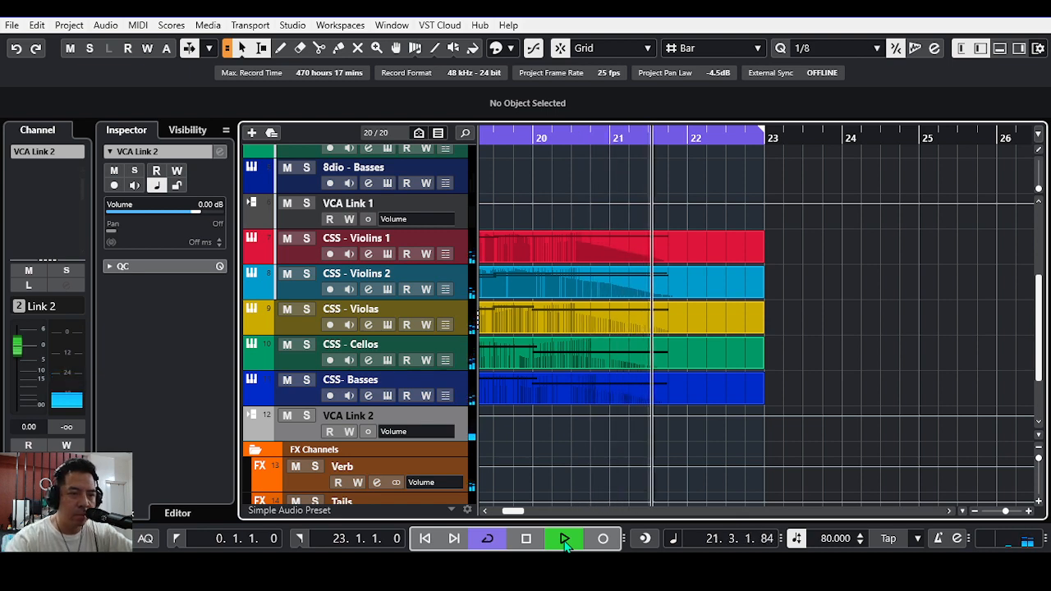
{"action": "key", "text": "space"}
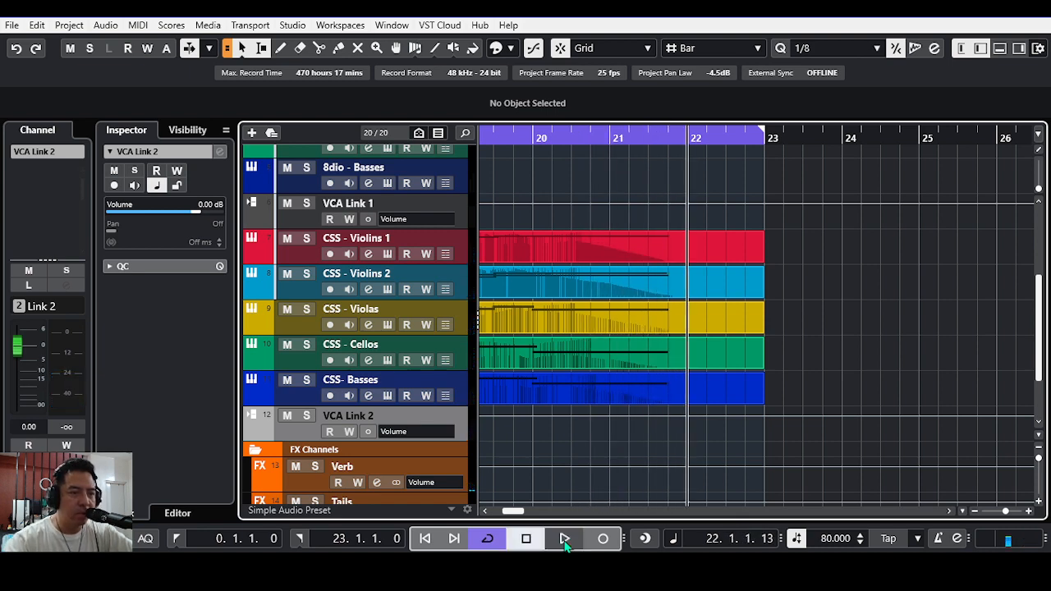
Step: Select the CSS - Violins 2 track and open its Kontakt instrument
{"action": "left_click", "coordinate": [486, 513]}
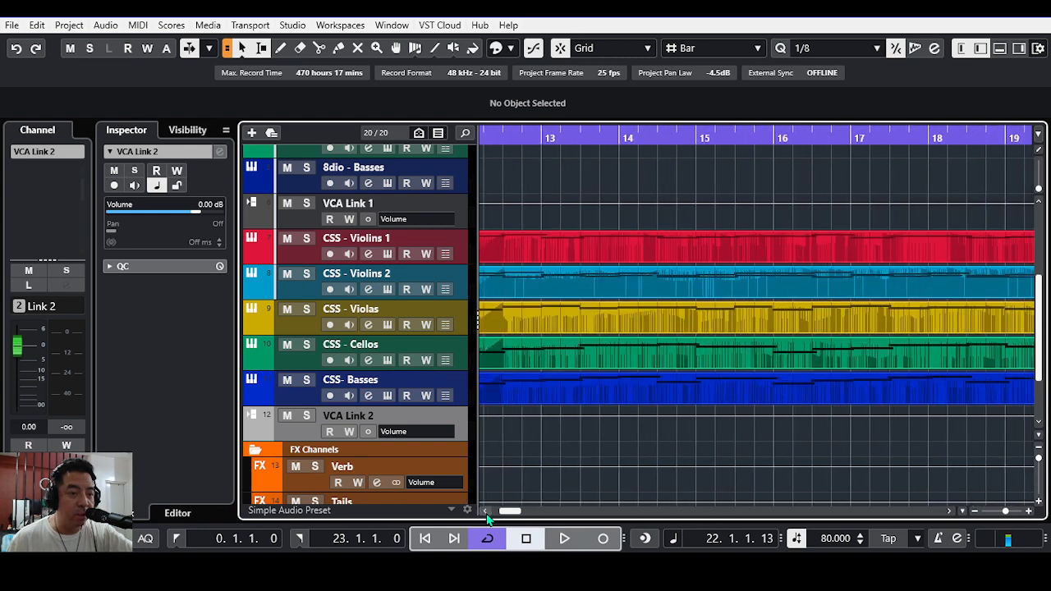
{"action": "left_click", "coordinate": [303, 295]}
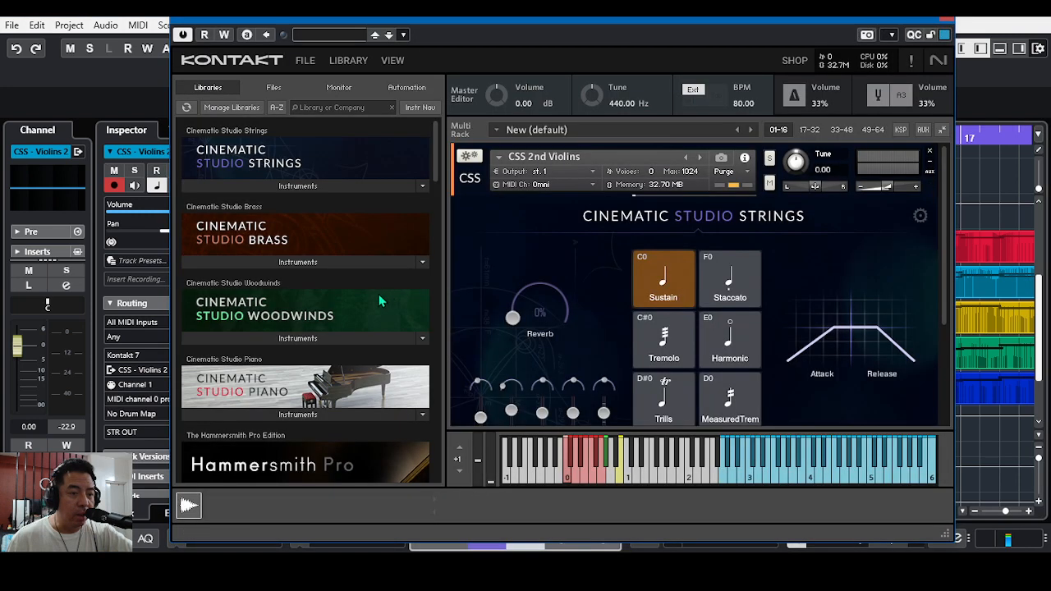
Step: Examine the articulation, microphone, Legato and Con sordino controls of the CSS 2nd Violins instrument, and close its window
{"action": "left_click_drag", "start_coordinate": [947, 268], "coordinate": [944, 332]}
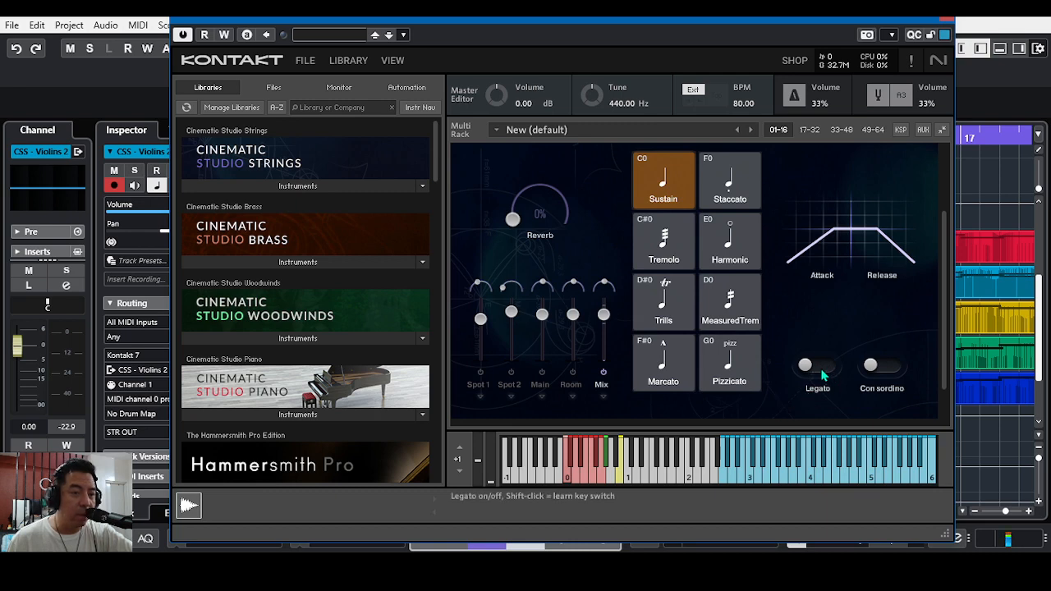
{"action": "left_click_drag", "start_coordinate": [944, 320], "coordinate": [943, 276]}
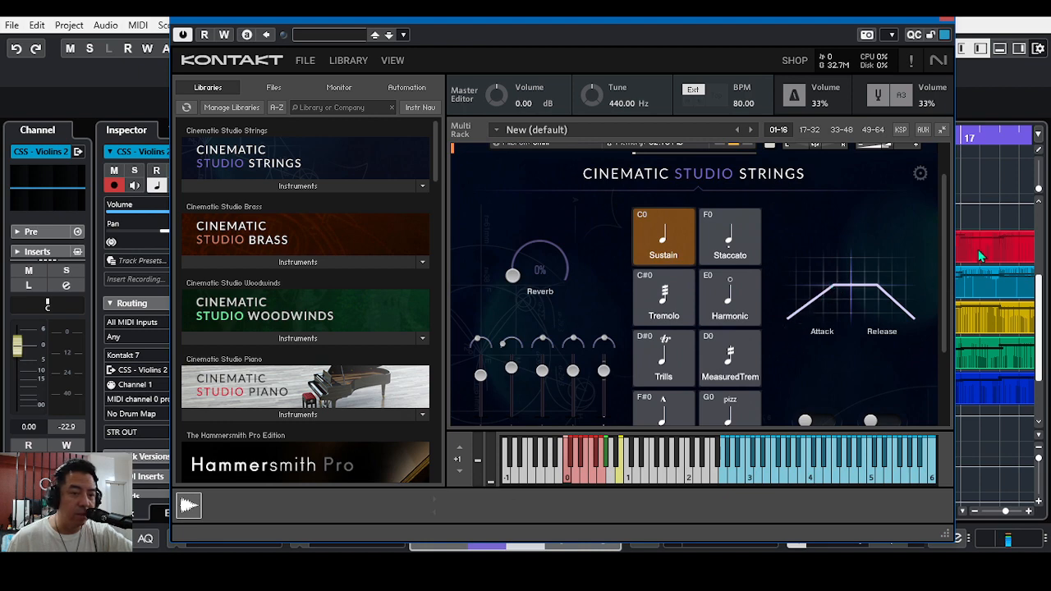
{"action": "mouse_move", "coordinate": [944, 263]}
{"action": "left_mouse_down"}
{"action": "mouse_move", "coordinate": [946, 272]}
{"action": "mouse_move", "coordinate": [951, 247]}
{"action": "mouse_move", "coordinate": [950, 263]}
{"action": "left_mouse_up"}
{"action": "left_click", "coordinate": [947, 17]}
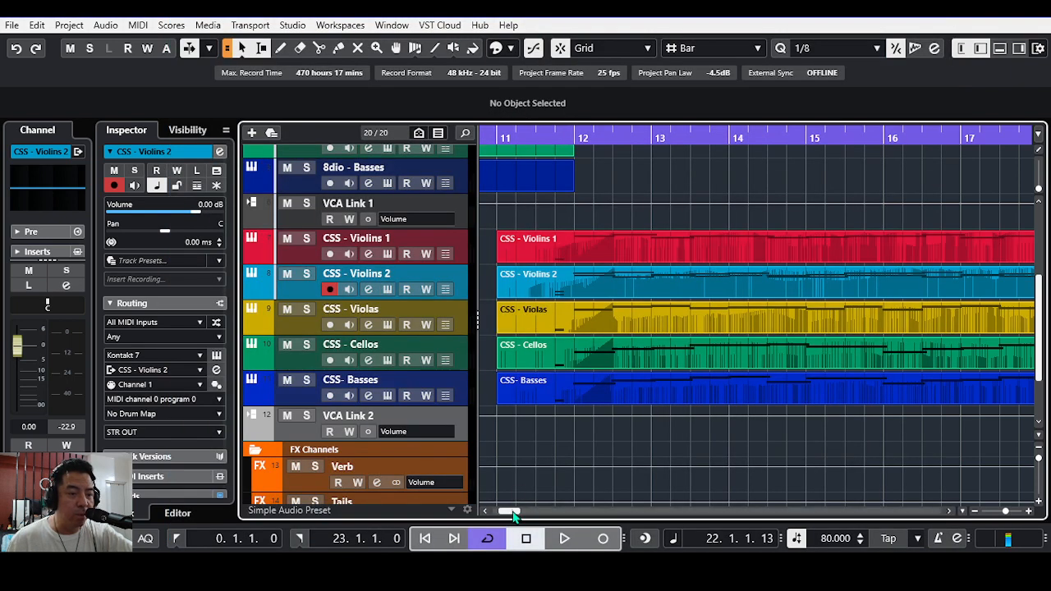
Step: Listen to the 8Dio version from the project start and on through the CSS version, and stop playback after bar 22 begins
{"action": "left_click_drag", "start_coordinate": [509, 511], "coordinate": [496, 514]}
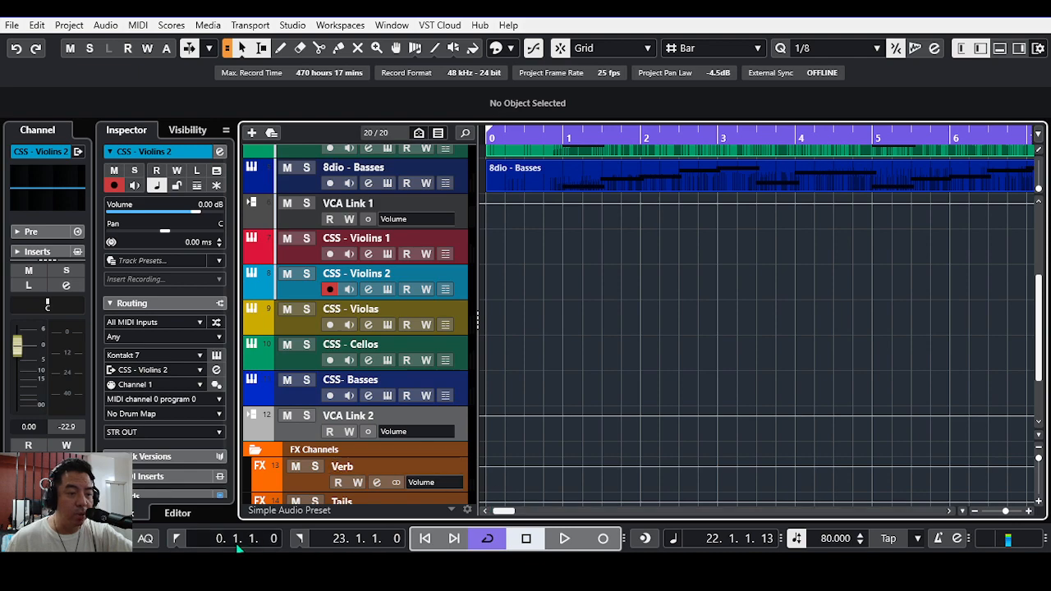
{"action": "scroll", "coordinate": [550, 438], "scroll_direction": "up", "scroll_amount": 6}
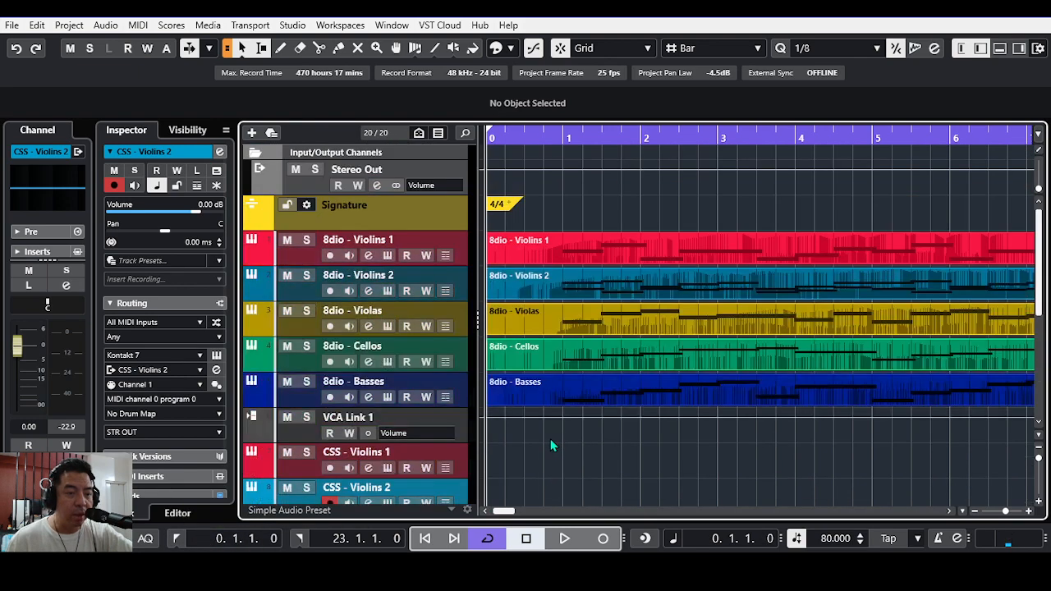
{"action": "scroll", "coordinate": [550, 439], "scroll_direction": "down", "scroll_amount": 2}
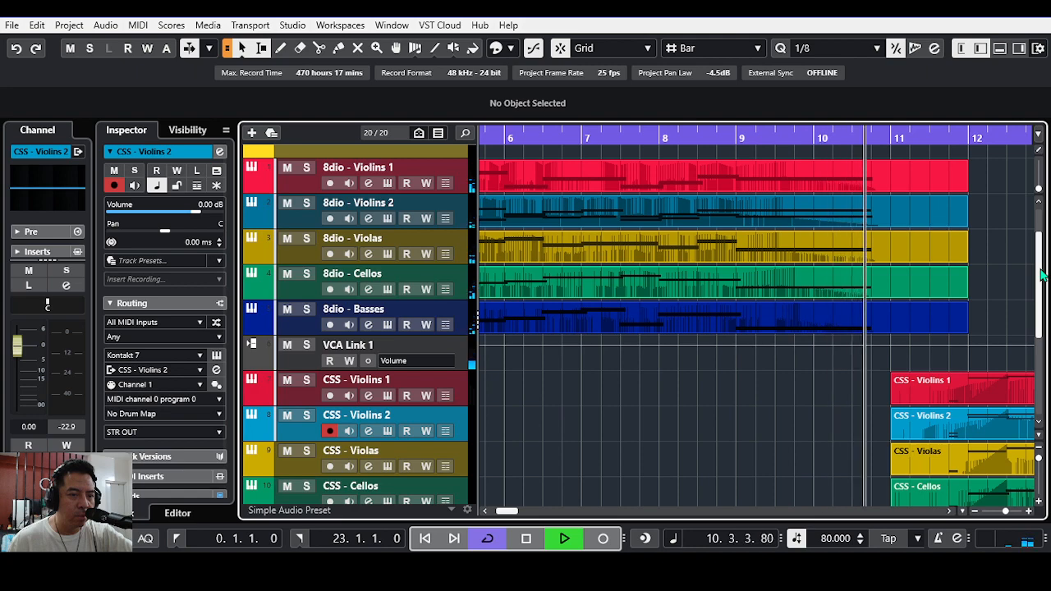
{"action": "left_click_drag", "start_coordinate": [1041, 275], "coordinate": [1040, 308]}
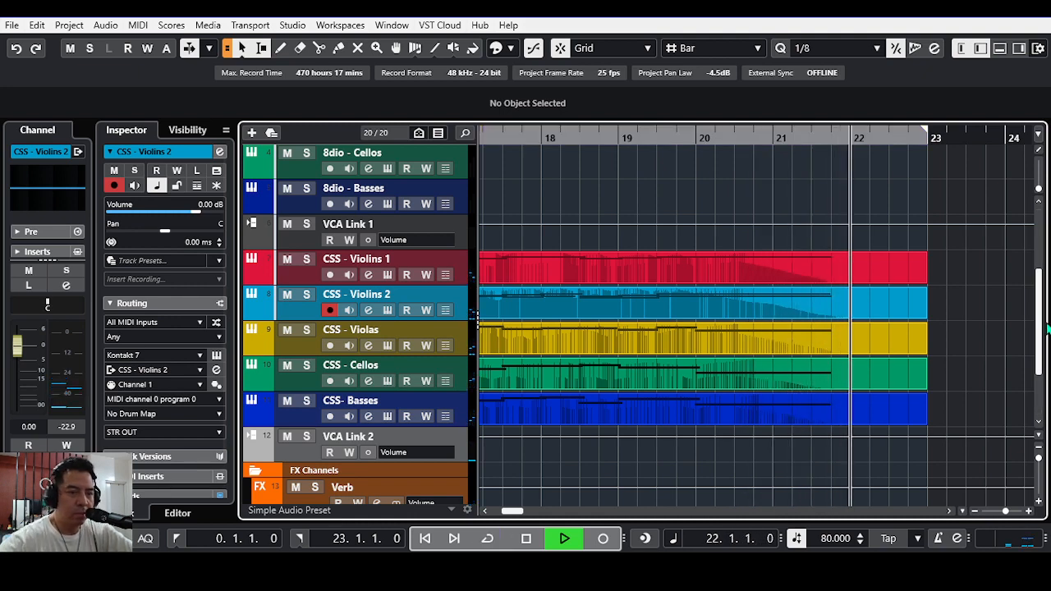
{"action": "left_click", "coordinate": [526, 539]}
Step: Open the Kontakt instrument of the 8dio - Violins 1 track and view its microphone and equalizer controls
{"action": "left_click_drag", "start_coordinate": [514, 512], "coordinate": [502, 512]}
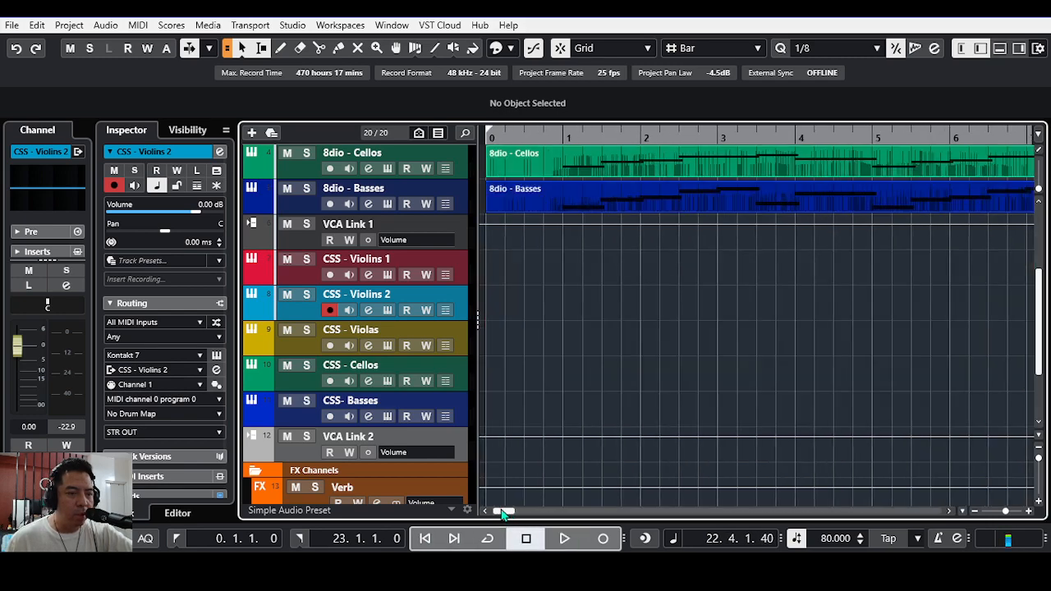
{"action": "scroll", "coordinate": [542, 468], "scroll_direction": "up", "scroll_amount": 5}
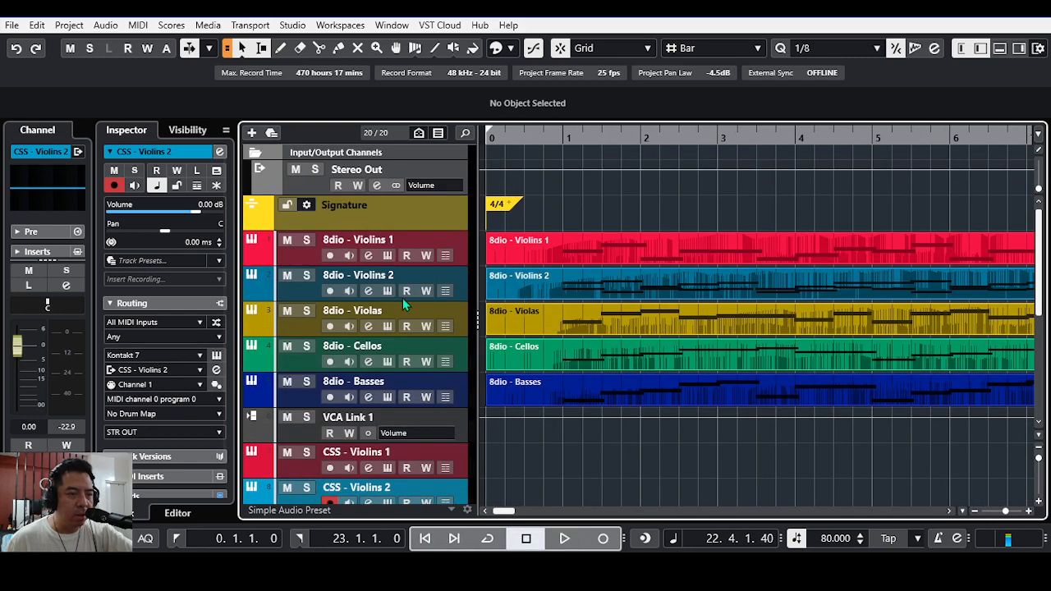
{"action": "left_click", "coordinate": [389, 256]}
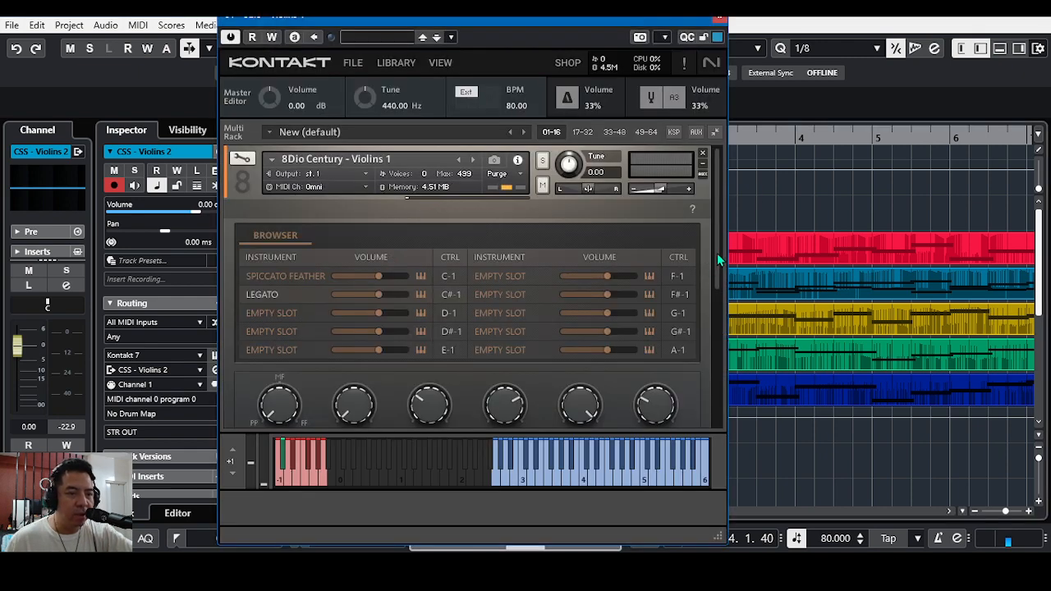
{"action": "left_click_drag", "start_coordinate": [716, 253], "coordinate": [714, 391]}
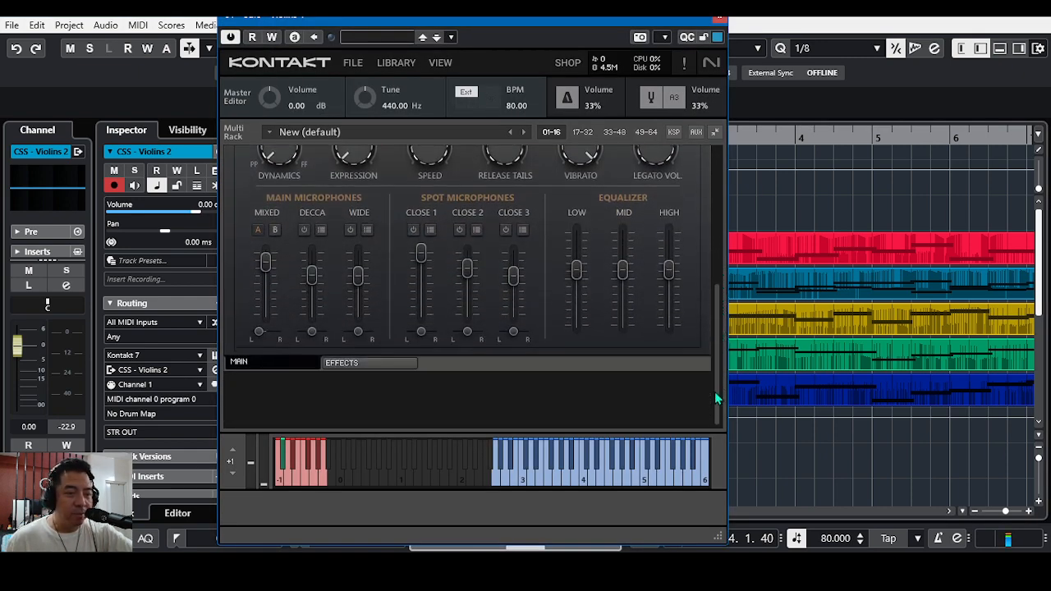
Step: Examine the effects rack of the 8Dio Century Violins 1 instrument, from the Filter and EQ through to the Reverb
{"action": "left_click", "coordinate": [360, 363]}
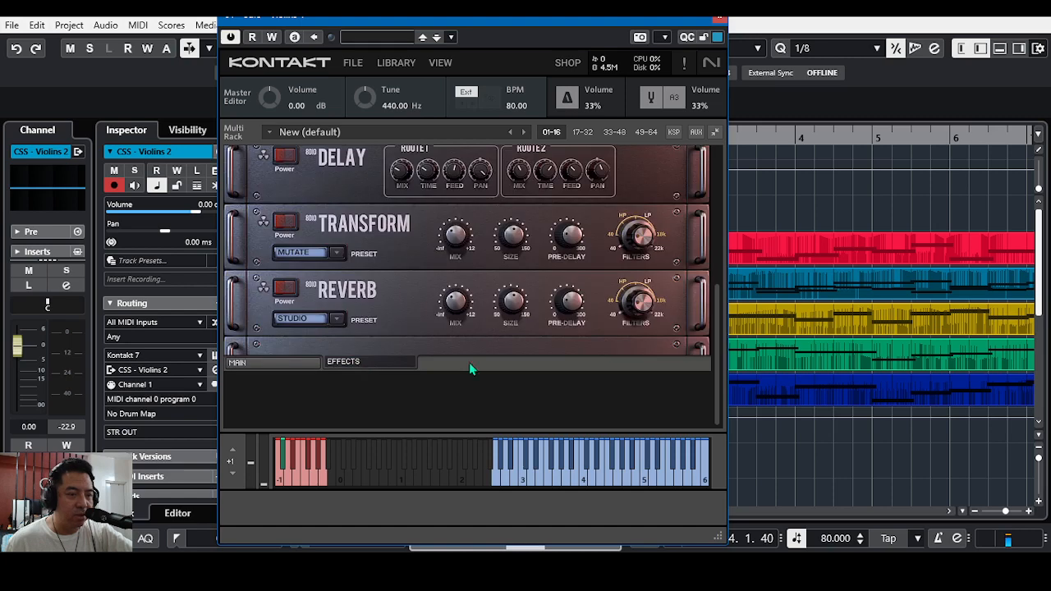
{"action": "left_click_drag", "start_coordinate": [717, 345], "coordinate": [722, 206]}
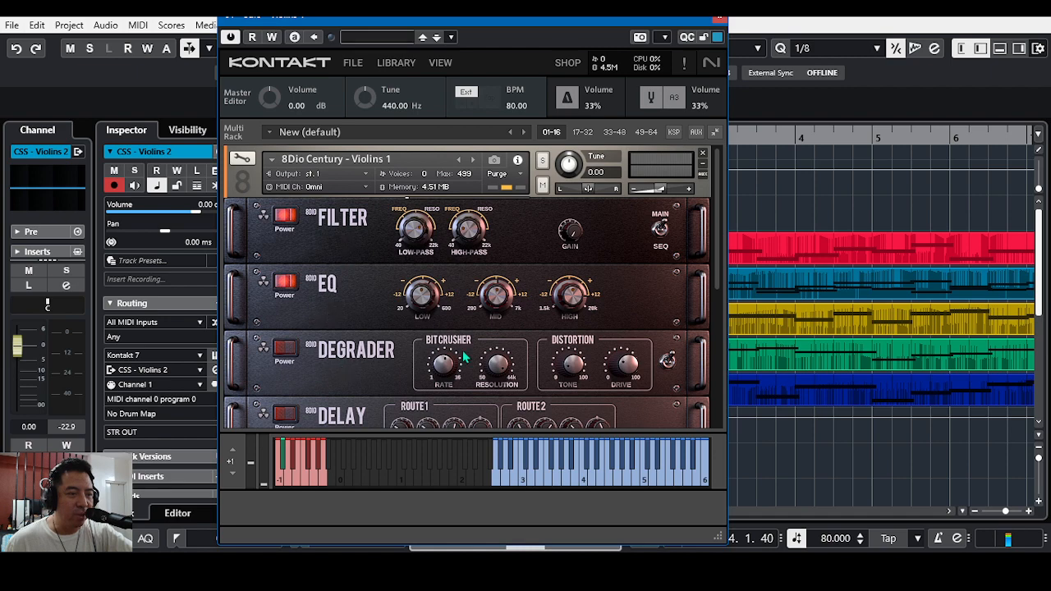
{"action": "left_click_drag", "start_coordinate": [716, 270], "coordinate": [703, 375]}
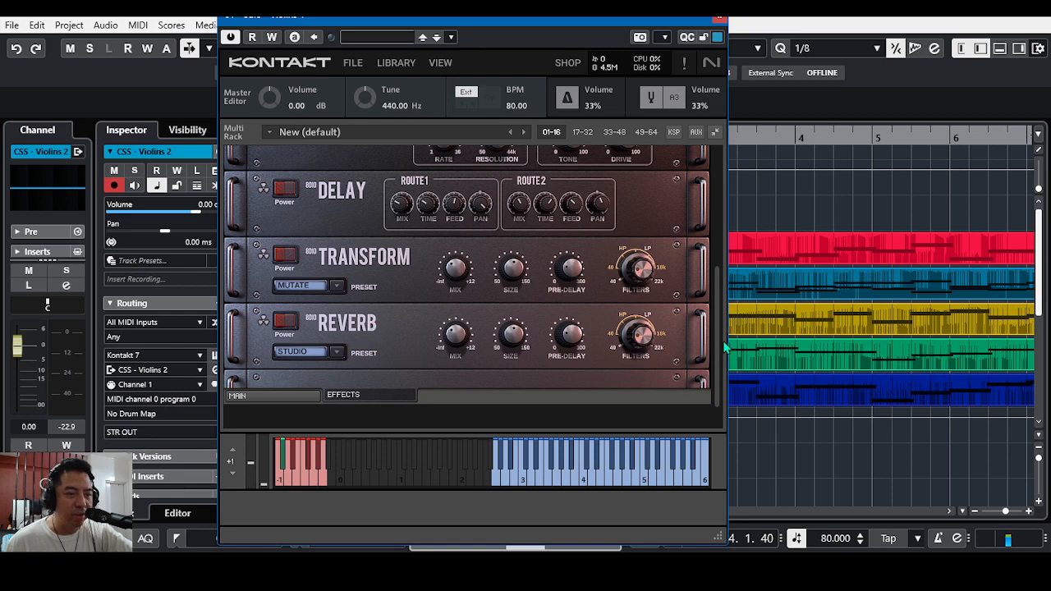
{"action": "scroll", "coordinate": [718, 349], "scroll_direction": "up", "scroll_amount": 1}
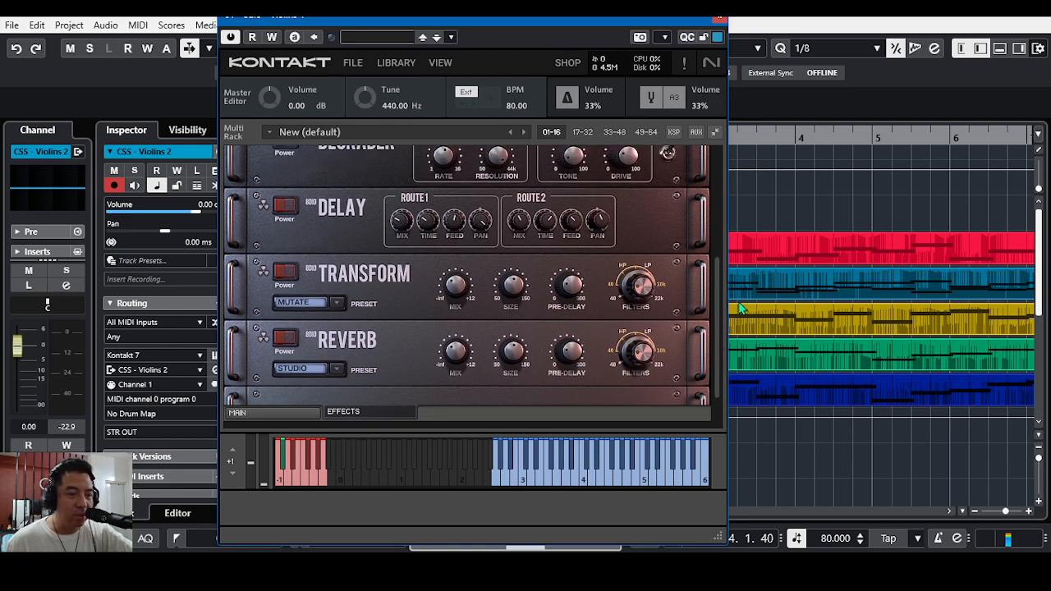
{"action": "left_click_drag", "start_coordinate": [720, 332], "coordinate": [726, 194]}
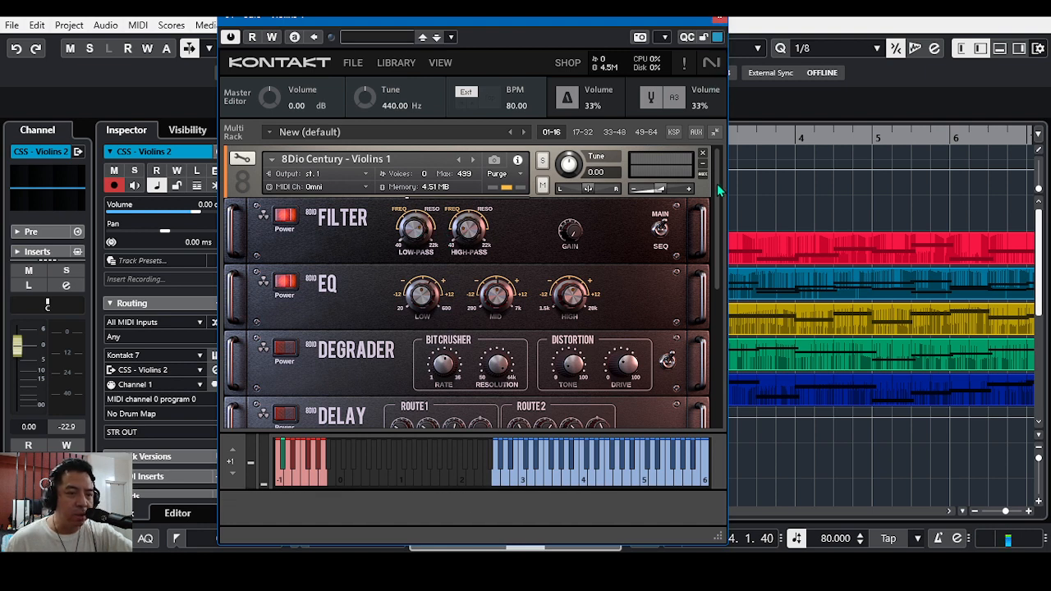
{"action": "scroll", "coordinate": [716, 188], "scroll_direction": "down", "scroll_amount": 1}
{"action": "scroll", "coordinate": [695, 188], "scroll_direction": "up", "scroll_amount": 1}
{"action": "left_click_drag", "start_coordinate": [717, 222], "coordinate": [713, 386]}
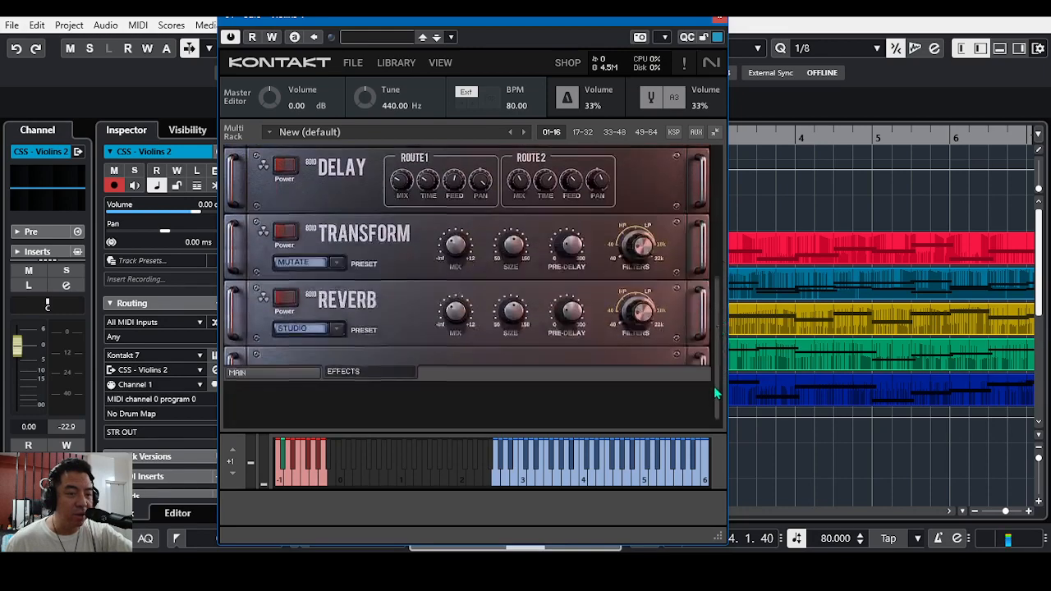
Step: Examine the performance, microphone and articulation slot controls on the 8Dio Violins 1 main page, and close the instrument
{"action": "left_click", "coordinate": [272, 369]}
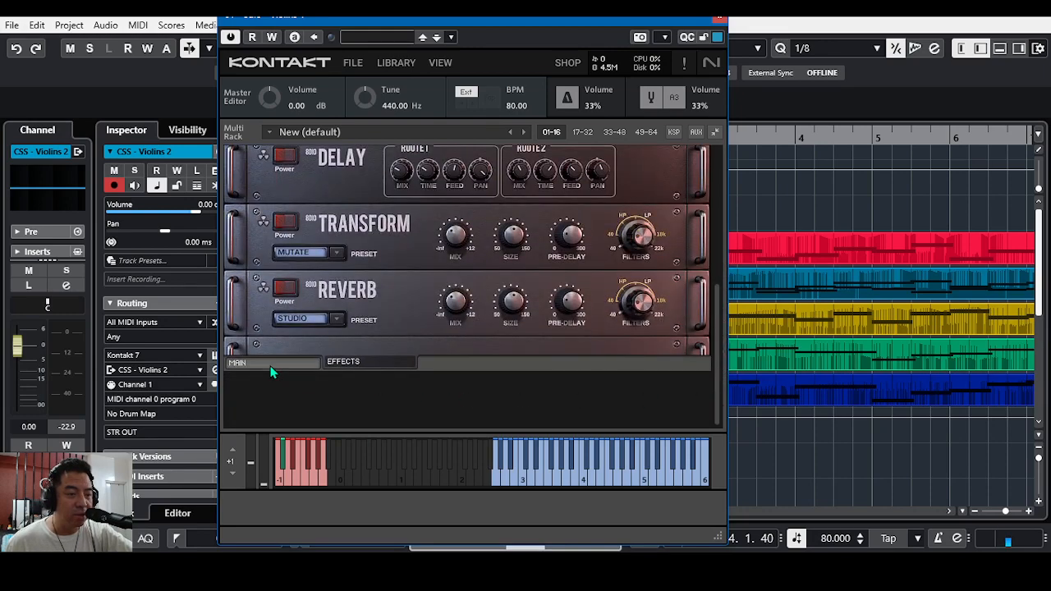
{"action": "left_click_drag", "start_coordinate": [721, 318], "coordinate": [726, 291]}
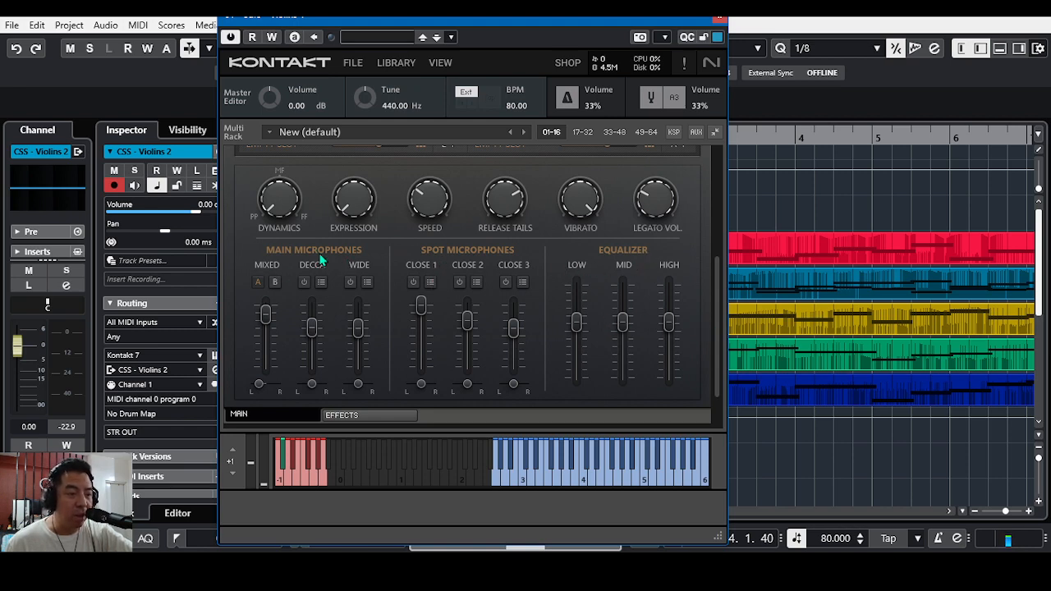
{"action": "scroll", "coordinate": [717, 308], "scroll_direction": "down", "scroll_amount": 2}
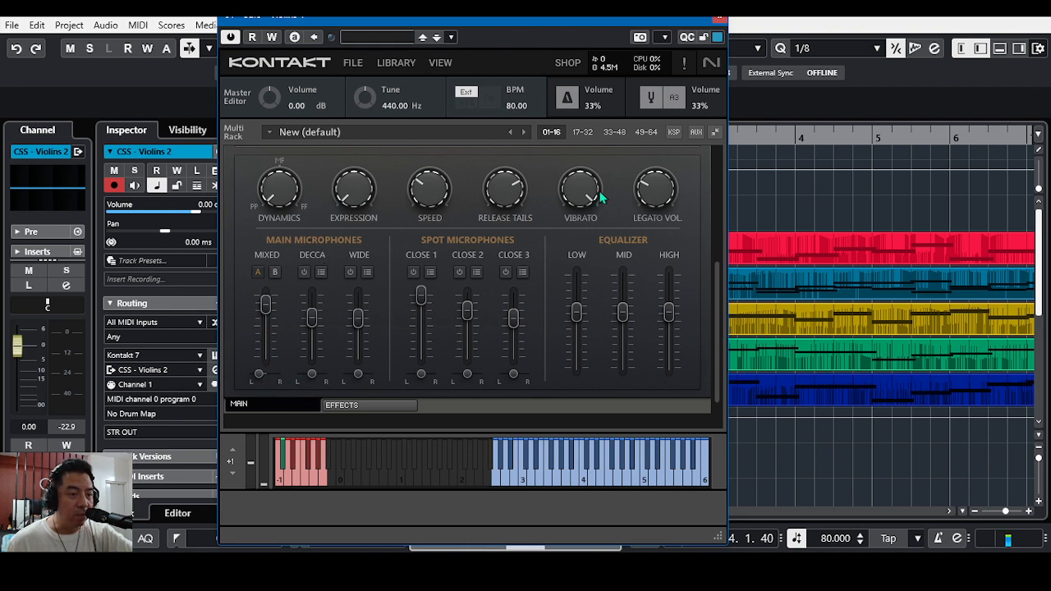
{"action": "mouse_move", "coordinate": [719, 264]}
{"action": "left_mouse_down"}
{"action": "mouse_move", "coordinate": [715, 157]}
{"action": "mouse_move", "coordinate": [711, 266]}
{"action": "left_mouse_up"}
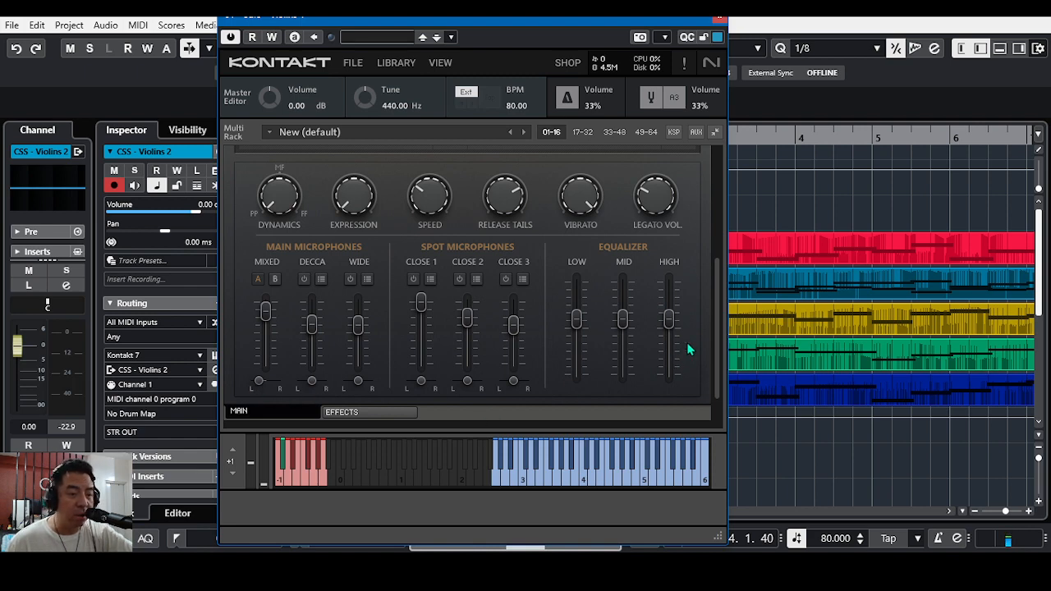
{"action": "left_click_drag", "start_coordinate": [725, 317], "coordinate": [723, 201]}
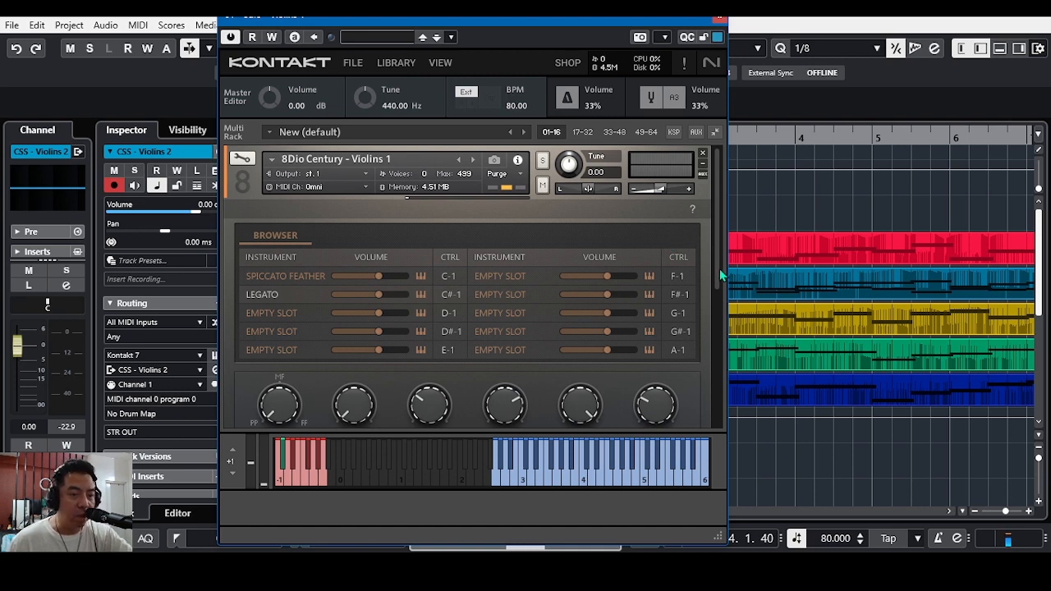
{"action": "left_click_drag", "start_coordinate": [719, 269], "coordinate": [724, 246]}
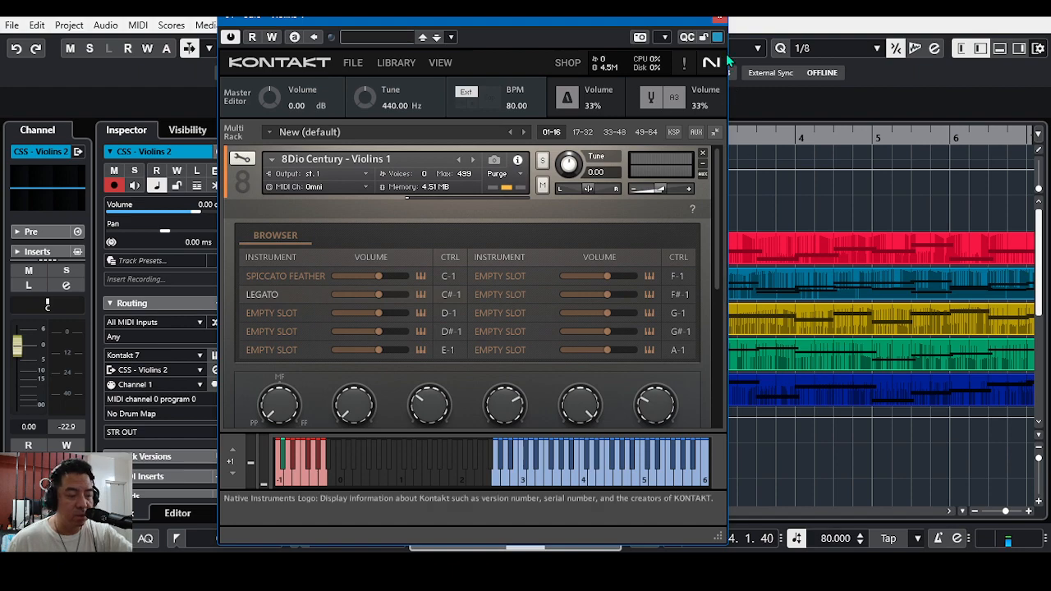
{"action": "left_click", "coordinate": [717, 18]}
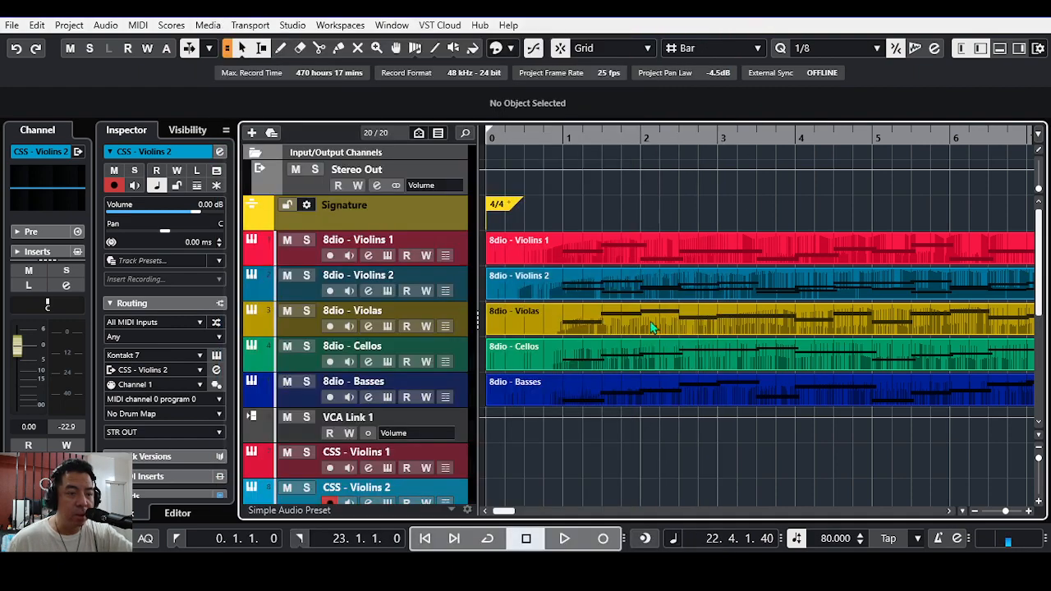
Step: Inspect the UADx Lexicon 224 reverb inserted on the Verb FX channel, and close the plug-in and channel settings
{"action": "scroll", "coordinate": [556, 446], "scroll_direction": "down", "scroll_amount": 6}
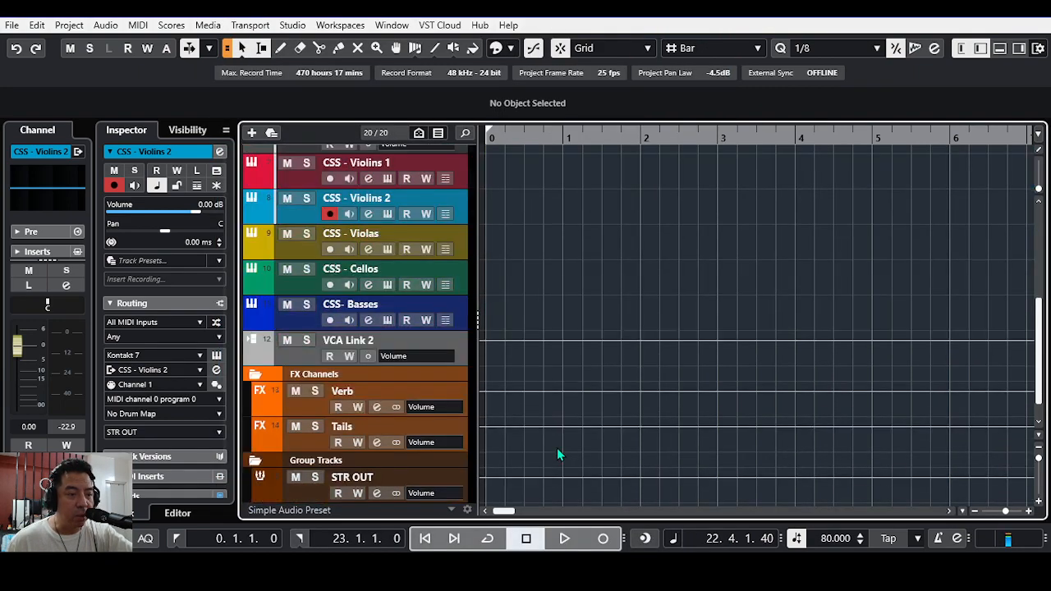
{"action": "scroll", "coordinate": [530, 297], "scroll_direction": "up", "scroll_amount": 2}
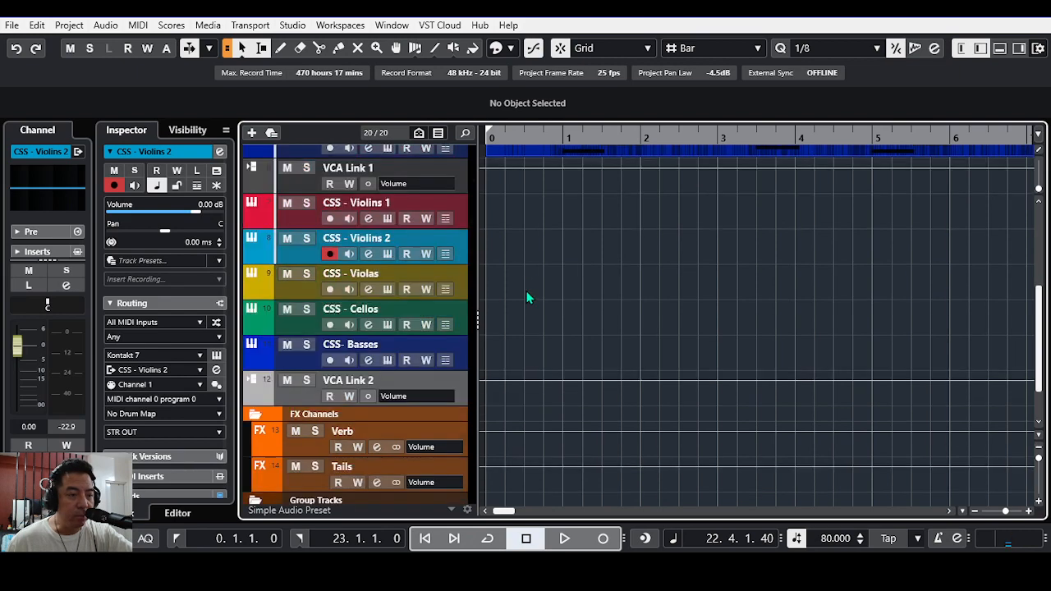
{"action": "scroll", "coordinate": [529, 297], "scroll_direction": "down", "scroll_amount": 2}
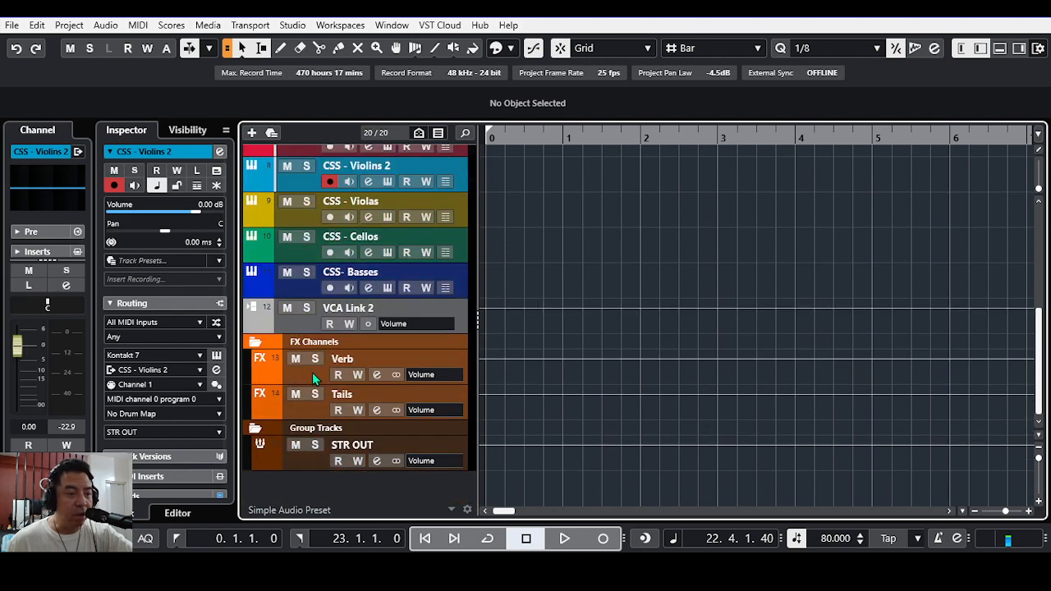
{"action": "left_click", "coordinate": [376, 375]}
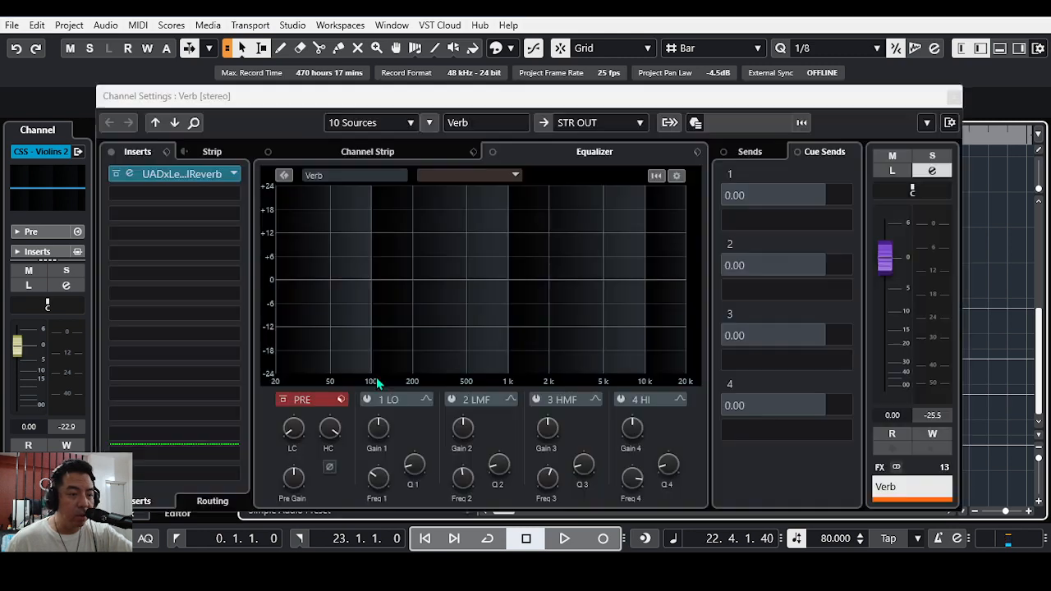
{"action": "left_click", "coordinate": [215, 177]}
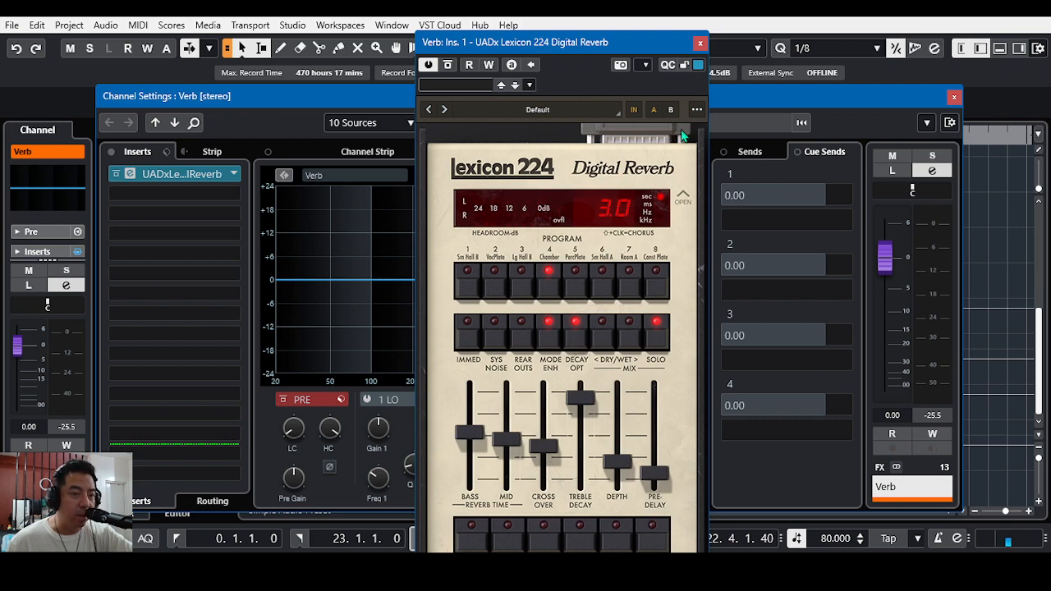
{"action": "left_click", "coordinate": [699, 43]}
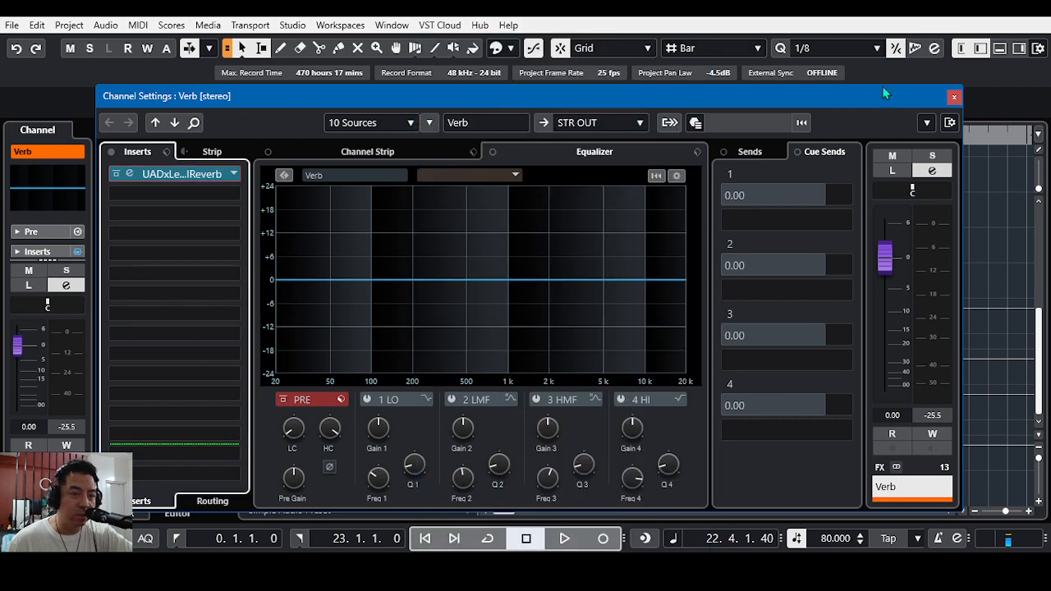
{"action": "left_click", "coordinate": [954, 97]}
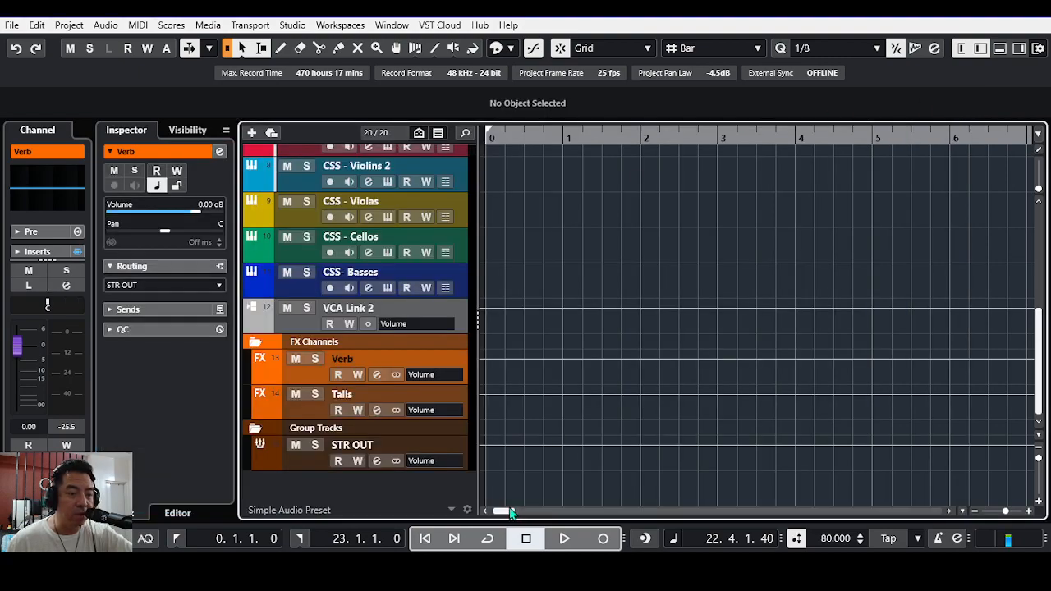
Step: Open the Unfiltered Audio Tails reverb inserted on the Tails FX channel and view its settings
{"action": "scroll", "coordinate": [615, 415], "scroll_direction": "up", "scroll_amount": 5}
{"action": "scroll", "coordinate": [609, 407], "scroll_direction": "down", "scroll_amount": 4}
{"action": "scroll", "coordinate": [611, 411], "scroll_direction": "down", "scroll_amount": 3}
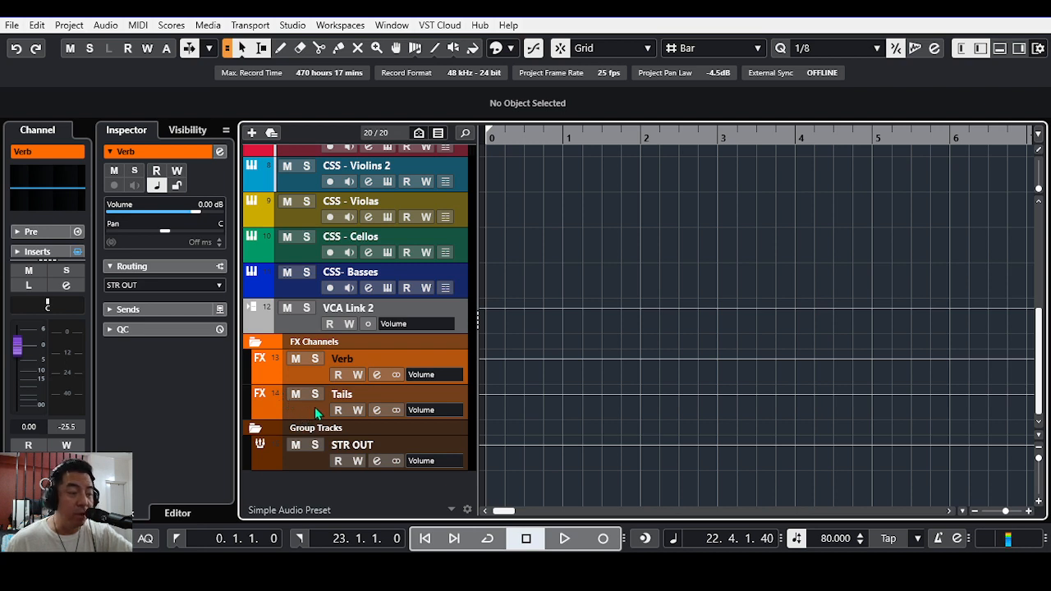
{"action": "left_click", "coordinate": [385, 412]}
{"action": "left_click", "coordinate": [376, 409]}
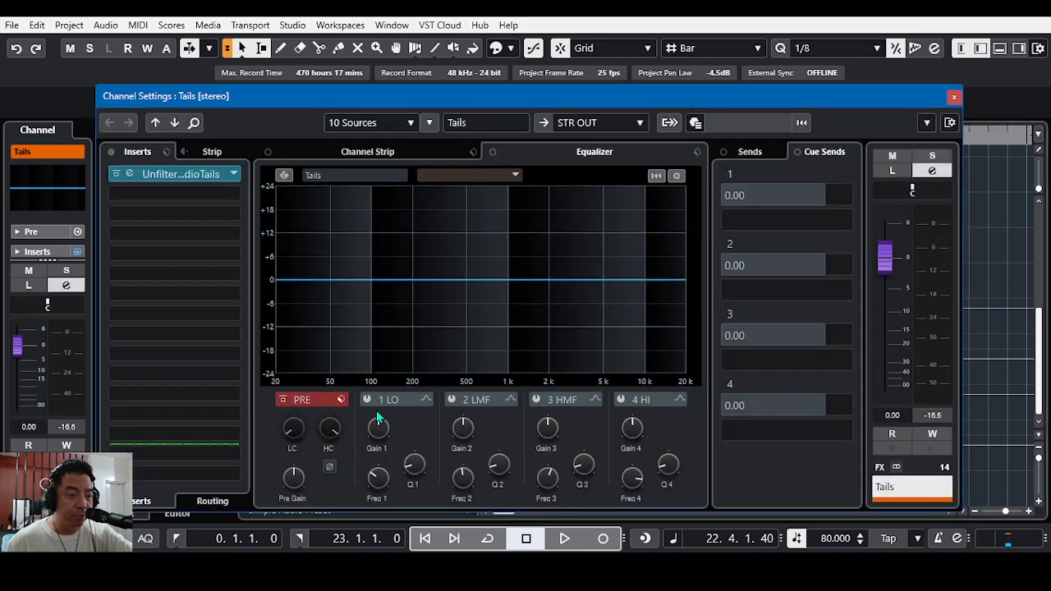
{"action": "left_click", "coordinate": [199, 179]}
{"action": "left_click_drag", "start_coordinate": [712, 49], "coordinate": [682, 101]}
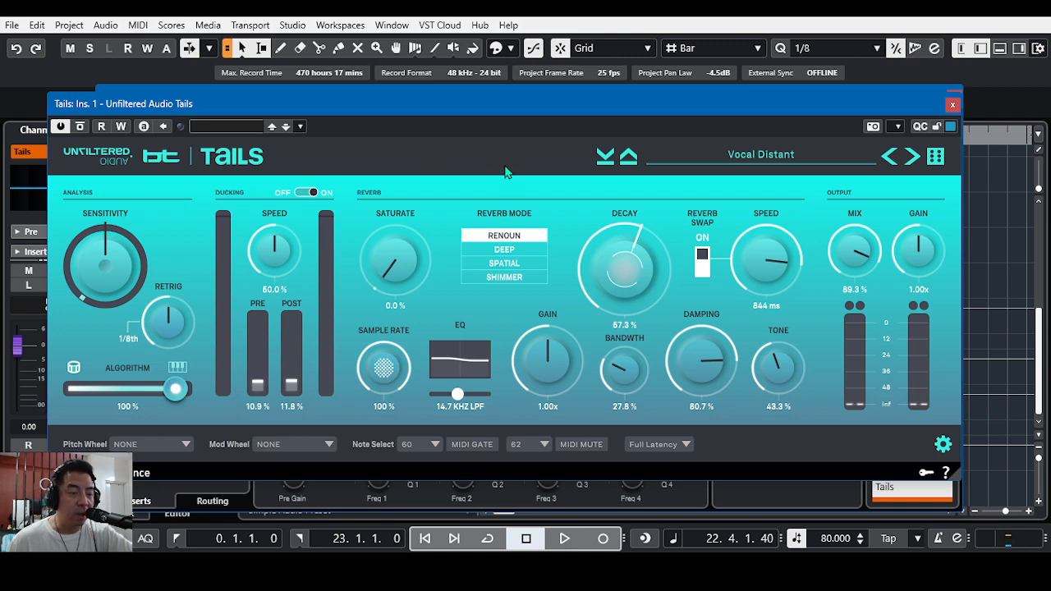
Step: Load the Vocal Distant factory preset by VictorMorello in Tails, and close the plug-in and channel settings
{"action": "left_click", "coordinate": [817, 161]}
{"action": "mouse_move", "coordinate": [759, 330]}
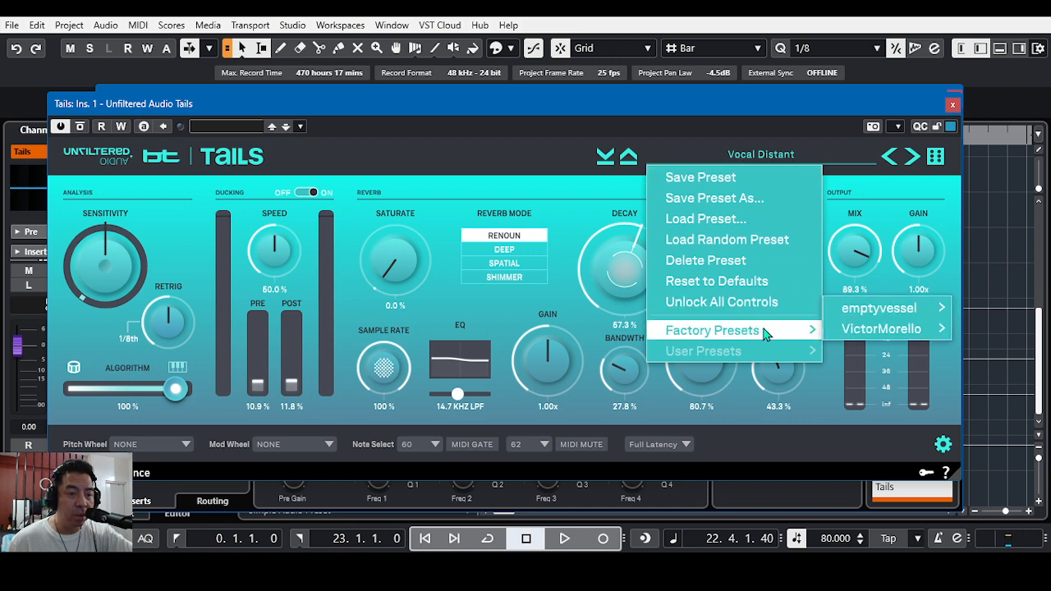
{"action": "mouse_move", "coordinate": [856, 336]}
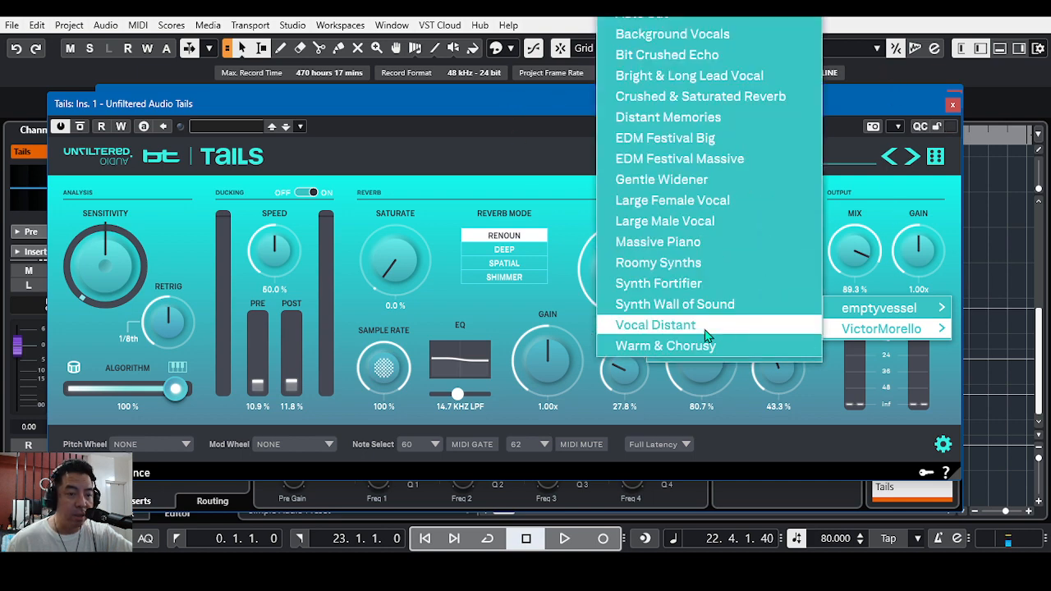
{"action": "left_click", "coordinate": [706, 325]}
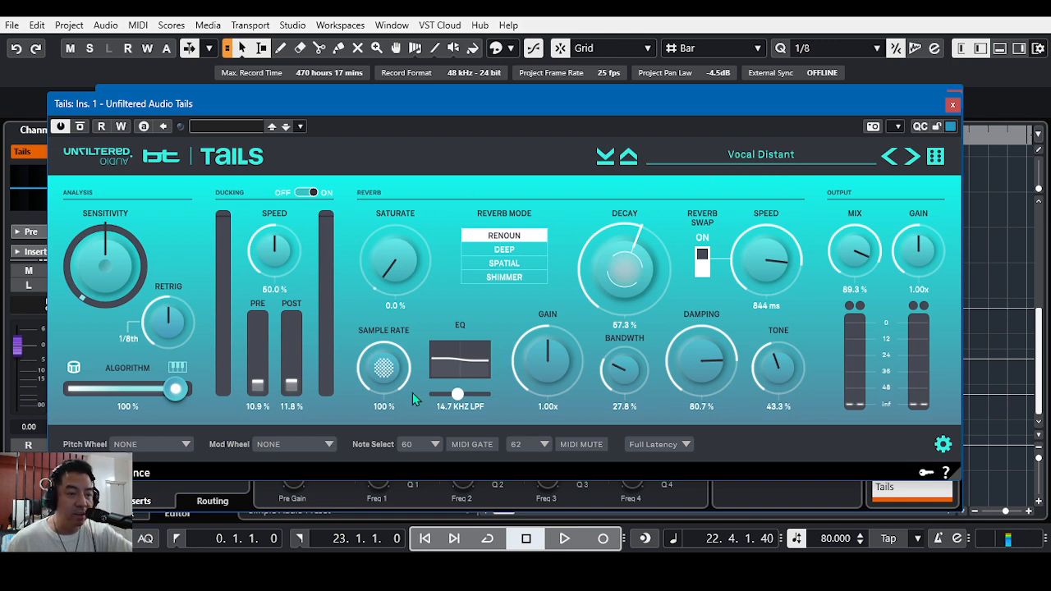
{"action": "left_click", "coordinate": [952, 105]}
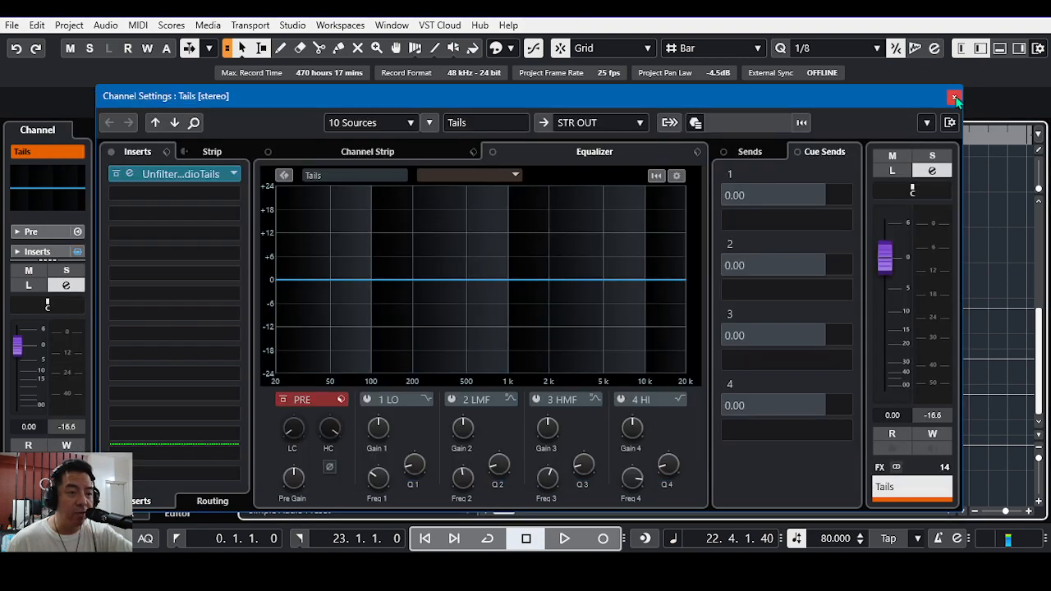
{"action": "left_click", "coordinate": [954, 97]}
Step: Open the STR OUT group's channel settings and inspect its UADx Pultec HLF-3C and EQP-1A EQ inserts, closing both plug-ins
{"action": "scroll", "coordinate": [560, 307], "scroll_direction": "up", "scroll_amount": 6}
{"action": "scroll", "coordinate": [554, 310], "scroll_direction": "down", "scroll_amount": 2}
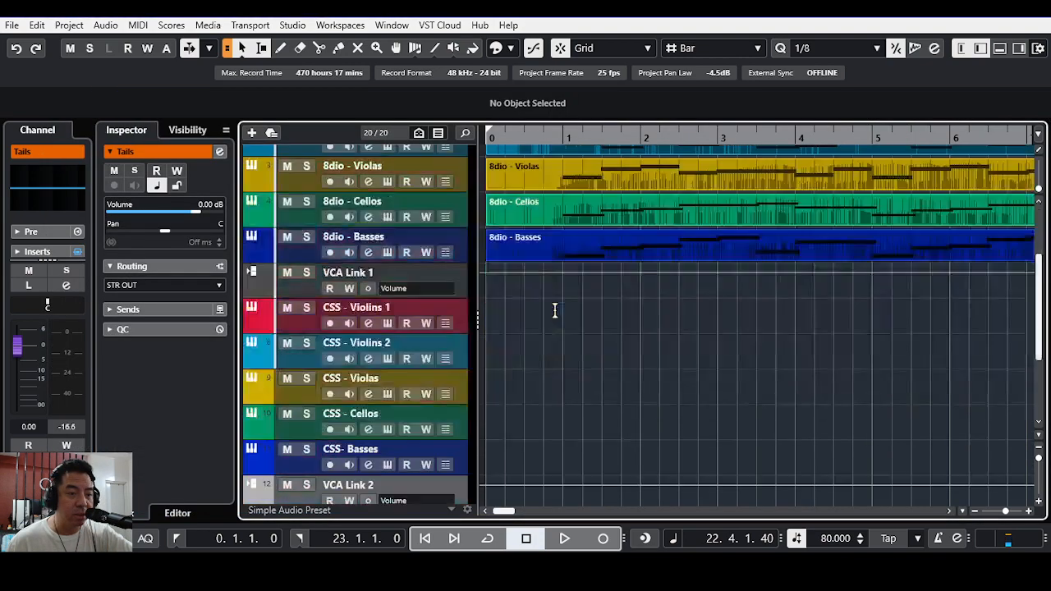
{"action": "scroll", "coordinate": [554, 310], "scroll_direction": "down", "scroll_amount": 5}
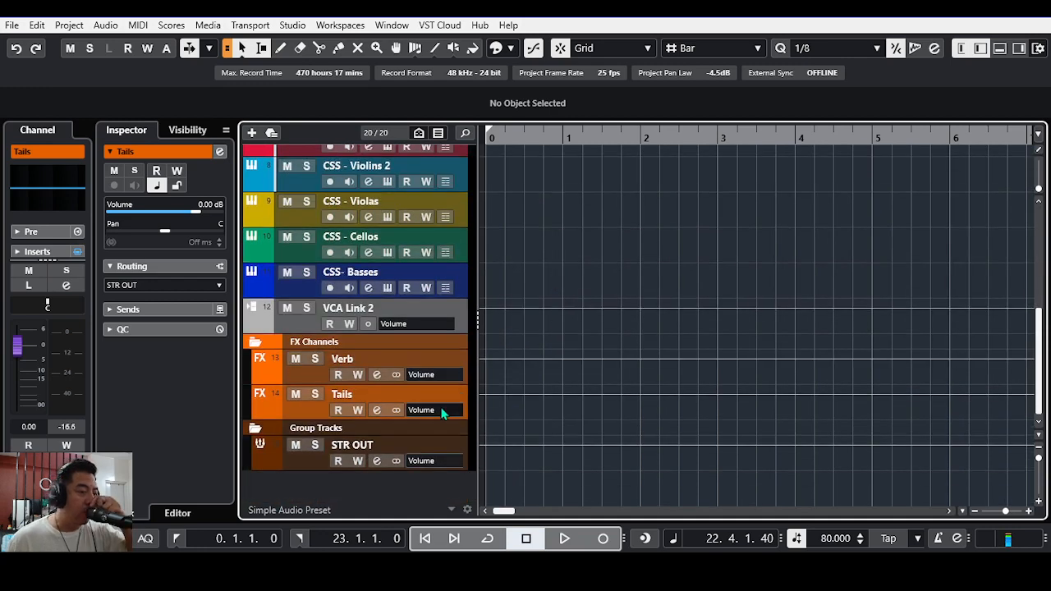
{"action": "left_click", "coordinate": [376, 462]}
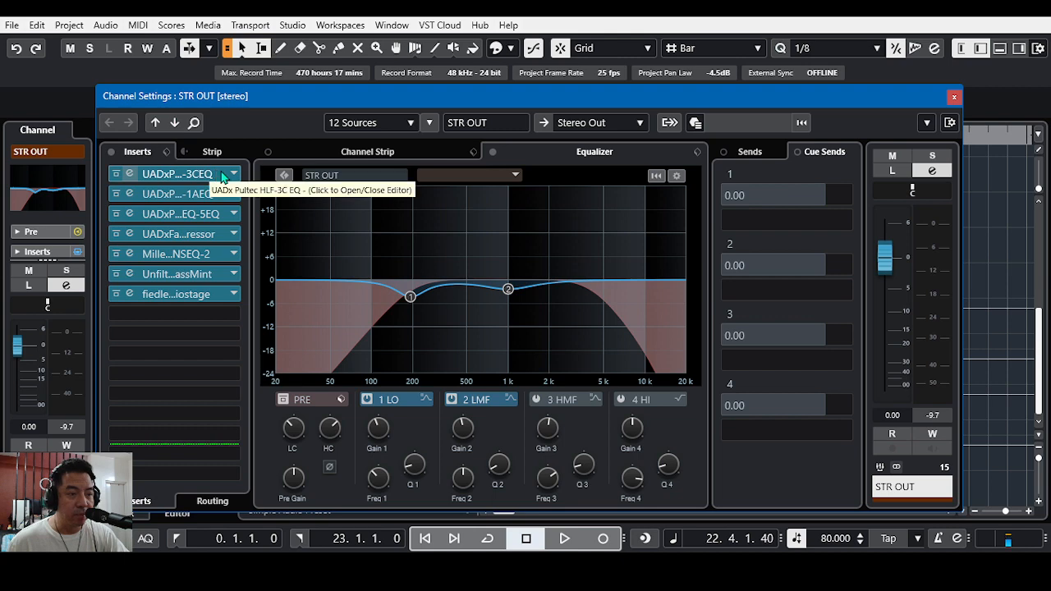
{"action": "left_click", "coordinate": [190, 175]}
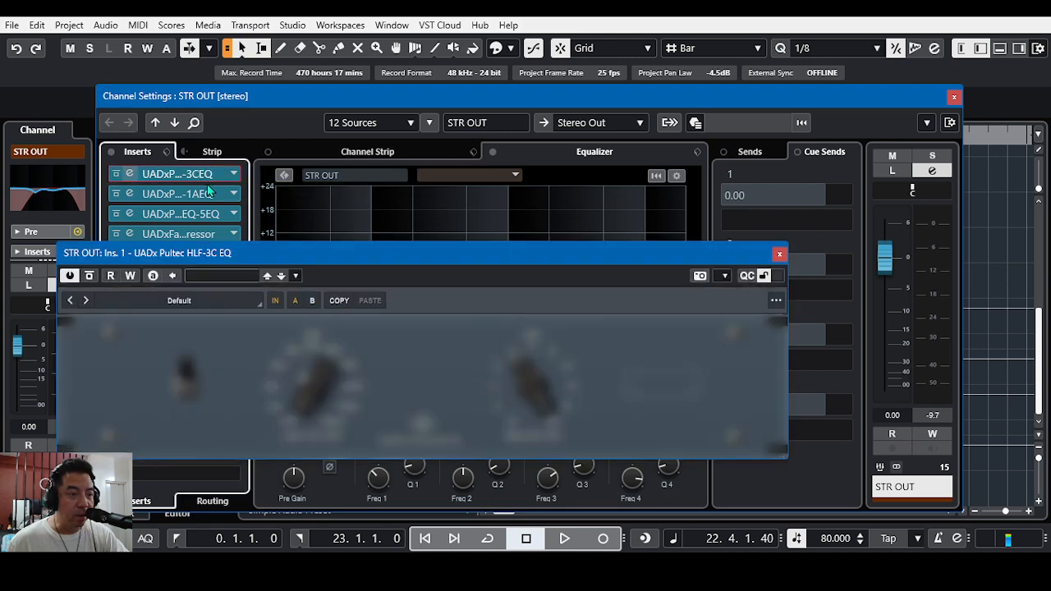
{"action": "left_click_drag", "start_coordinate": [489, 246], "coordinate": [717, 31]}
{"action": "left_click", "coordinate": [205, 194]}
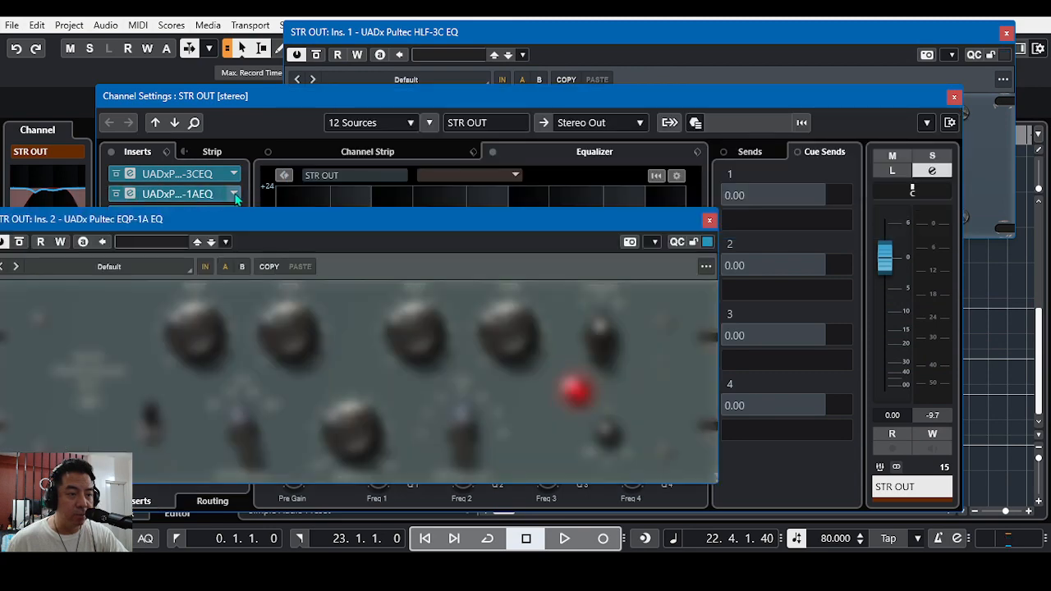
{"action": "left_click_drag", "start_coordinate": [419, 222], "coordinate": [722, 162]}
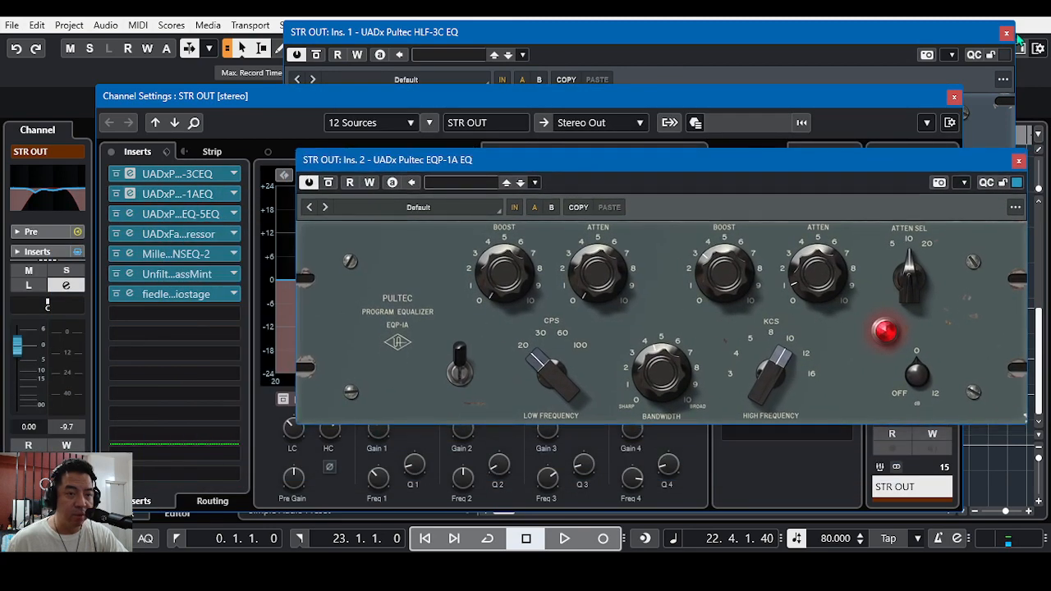
{"action": "left_click", "coordinate": [1007, 34]}
{"action": "left_click", "coordinate": [1018, 161]}
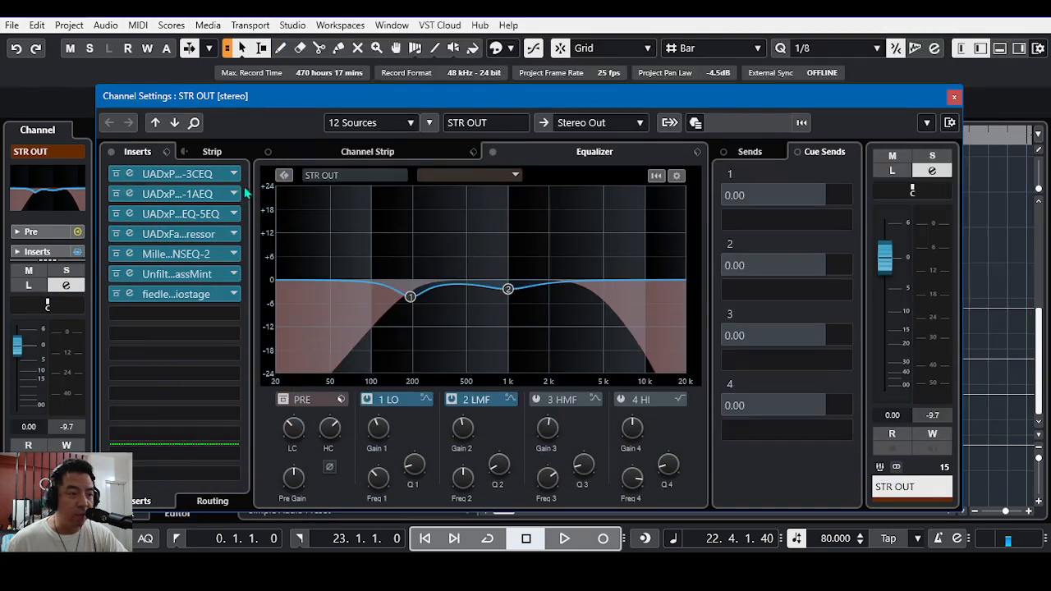
Step: Inspect the UADx Pultec MEQ-5 EQ and Fairchild 670 Compressor inserts on STR OUT, closing each plug-in
{"action": "left_click", "coordinate": [174, 217]}
{"action": "left_click_drag", "start_coordinate": [457, 283], "coordinate": [685, 157]}
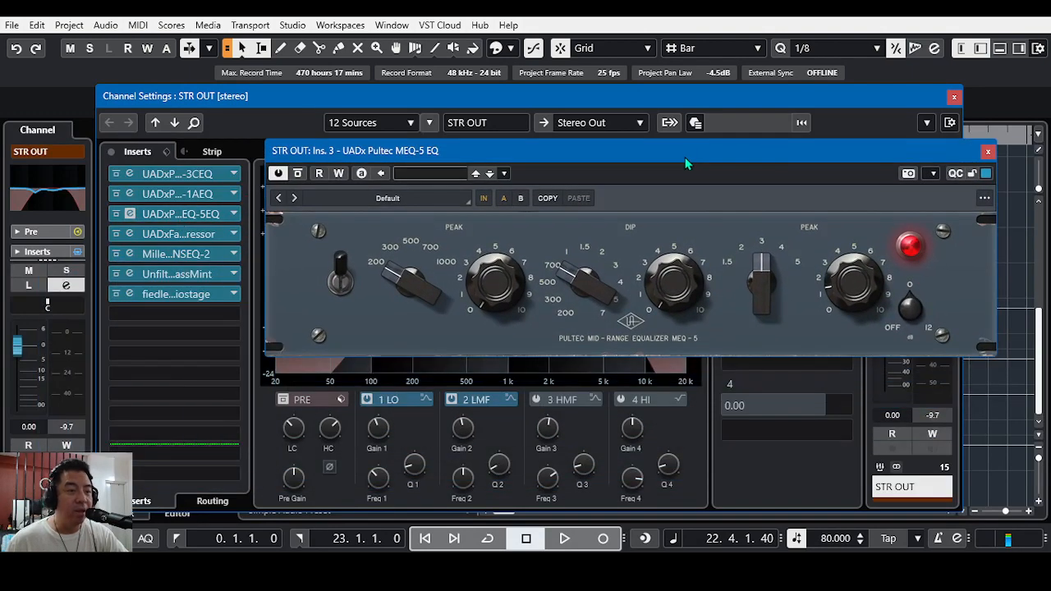
{"action": "left_click", "coordinate": [987, 151]}
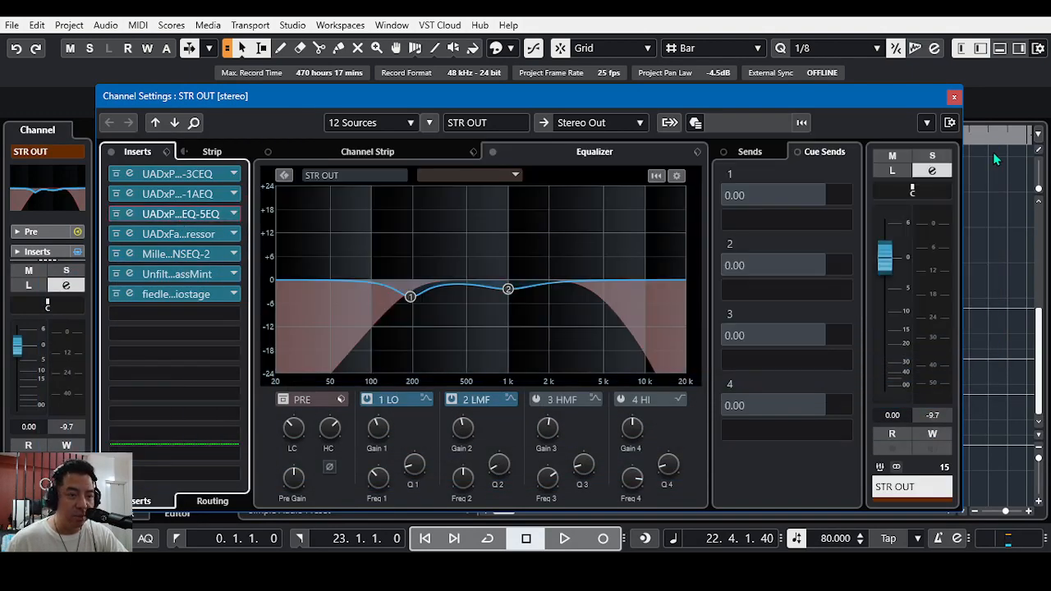
{"action": "left_click", "coordinate": [204, 236]}
{"action": "left_click_drag", "start_coordinate": [624, 39], "coordinate": [656, 23]}
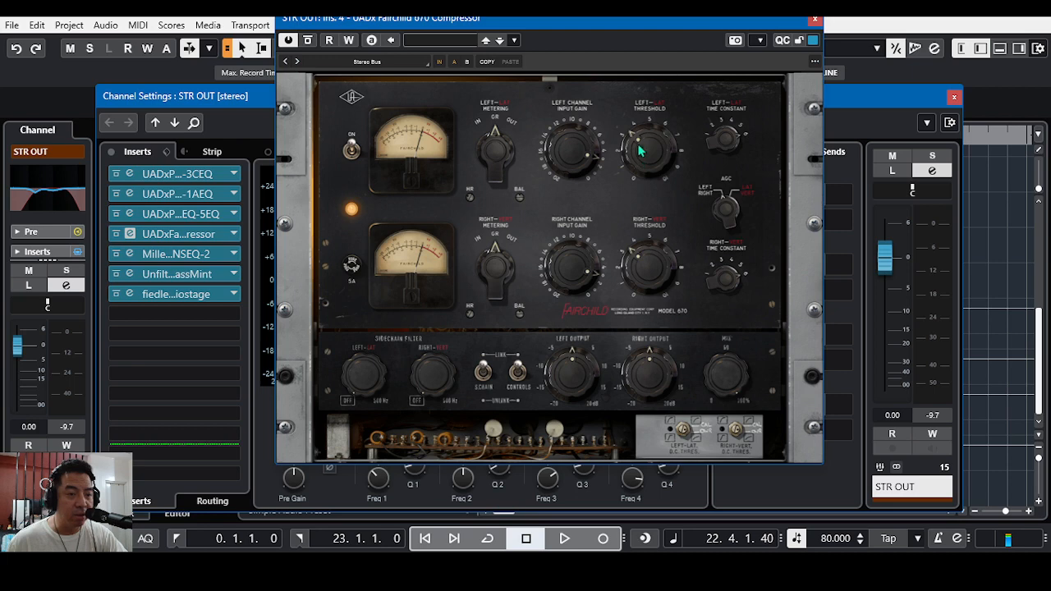
{"action": "left_click", "coordinate": [814, 18]}
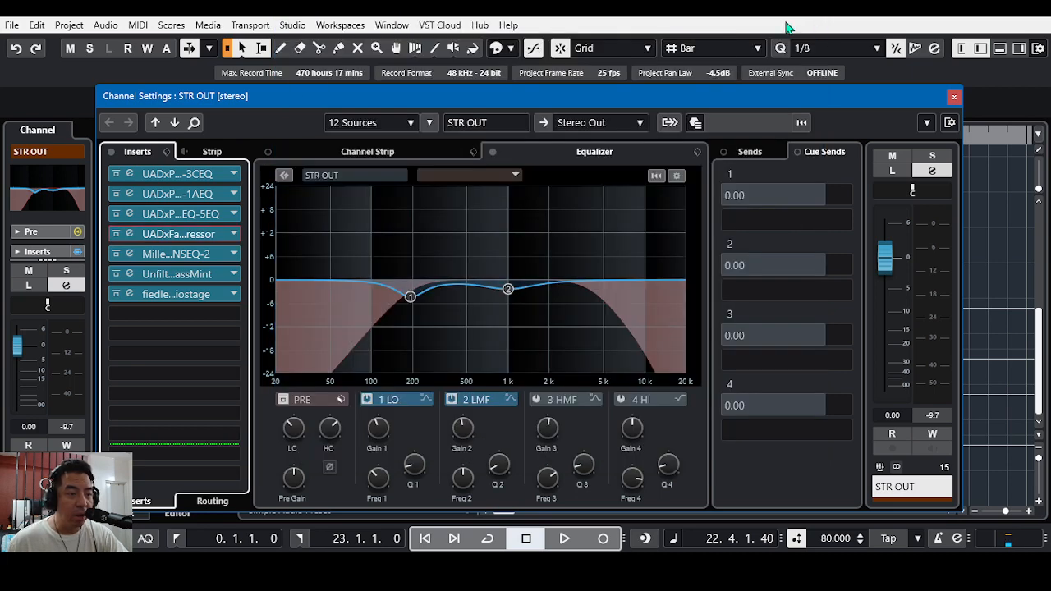
Step: Inspect the Millennia NSEQ-2 and Unfiltered Audio Bass Mint inserts on STR OUT, closing each plug-in
{"action": "left_click", "coordinate": [174, 255]}
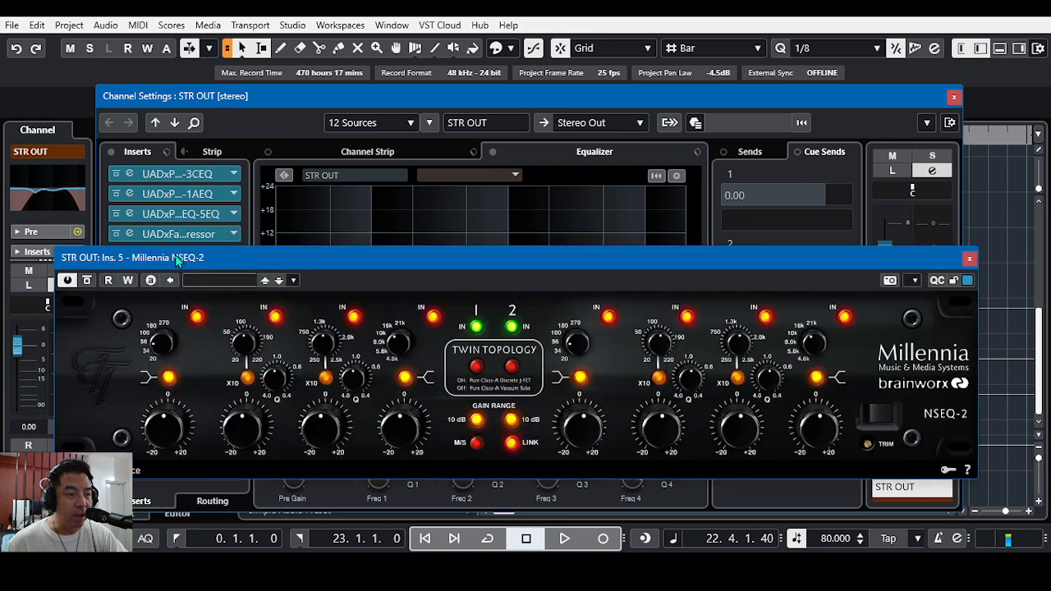
{"action": "left_click_drag", "start_coordinate": [547, 258], "coordinate": [591, 194]}
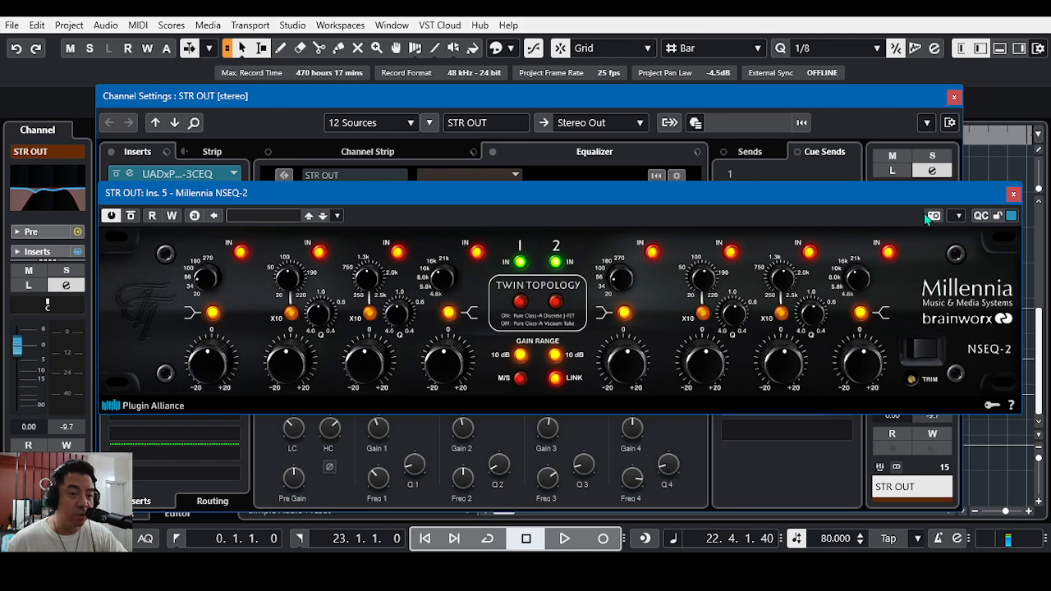
{"action": "left_click", "coordinate": [1013, 196]}
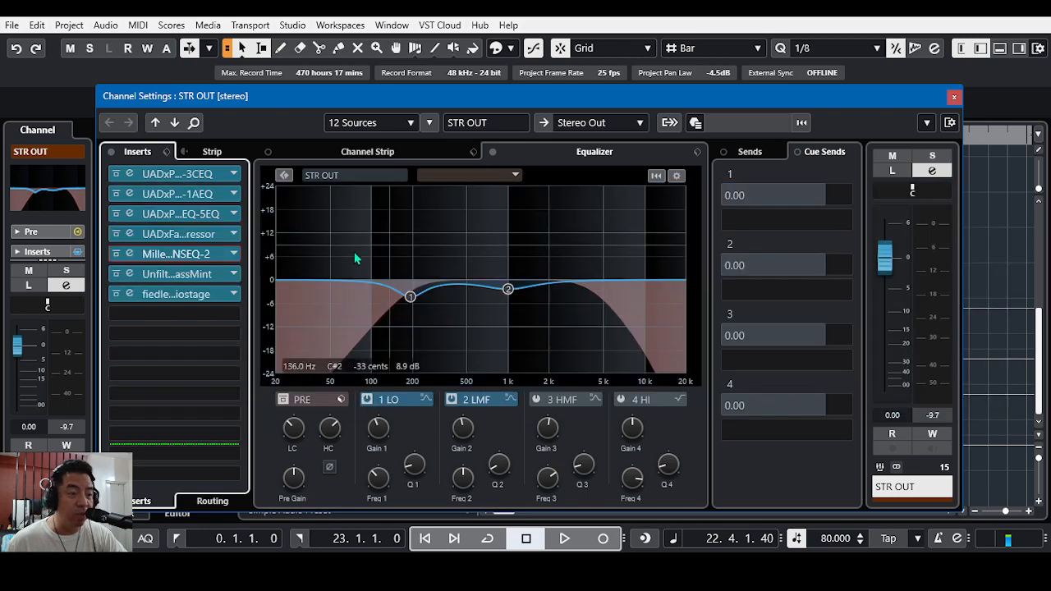
{"action": "left_click", "coordinate": [179, 278]}
{"action": "left_click_drag", "start_coordinate": [577, 168], "coordinate": [655, 146]}
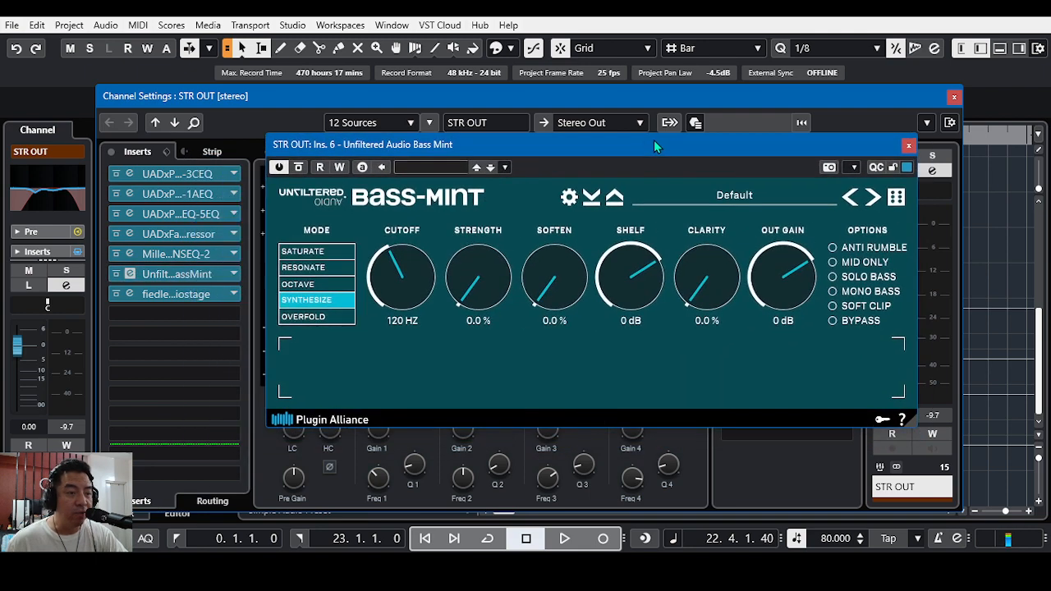
{"action": "left_click", "coordinate": [908, 145]}
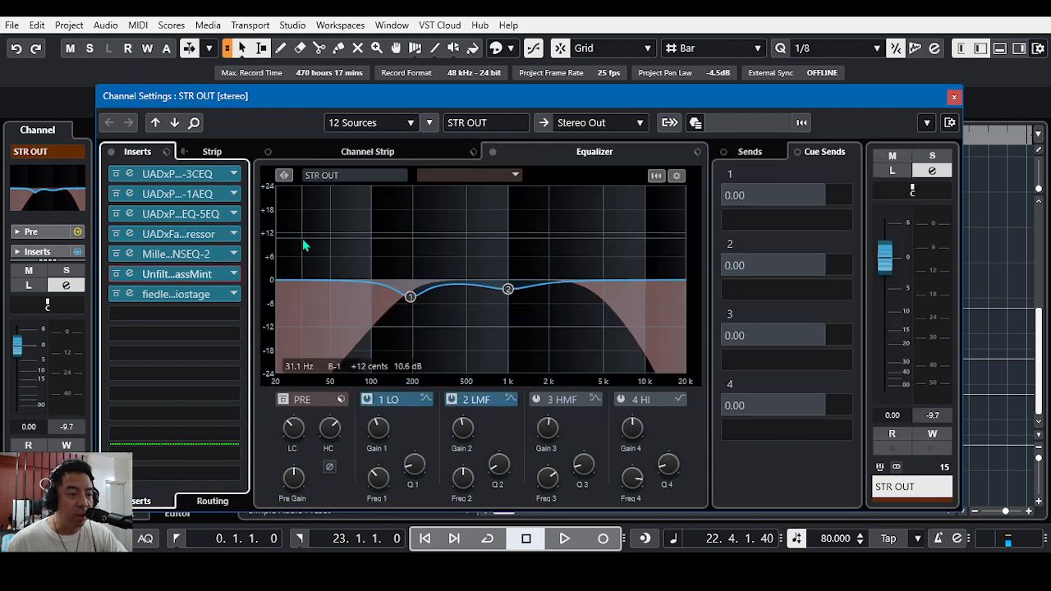
Step: Examine the panorama, ambience and colour settings of the fiedler audio stage insert on STR OUT, and close the plug-in
{"action": "left_click", "coordinate": [171, 298]}
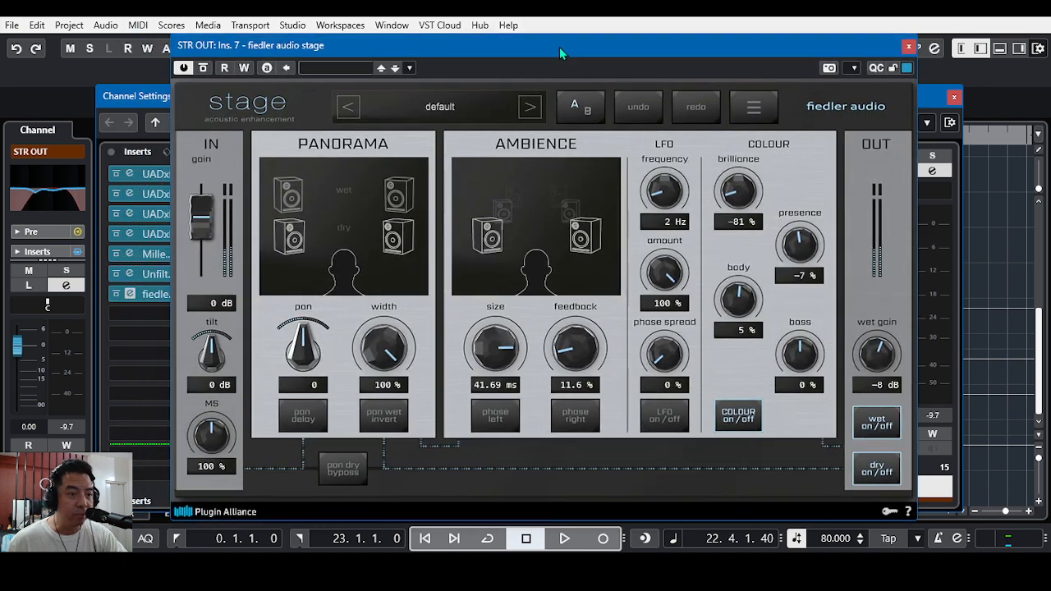
{"action": "left_click_drag", "start_coordinate": [559, 46], "coordinate": [567, 27]}
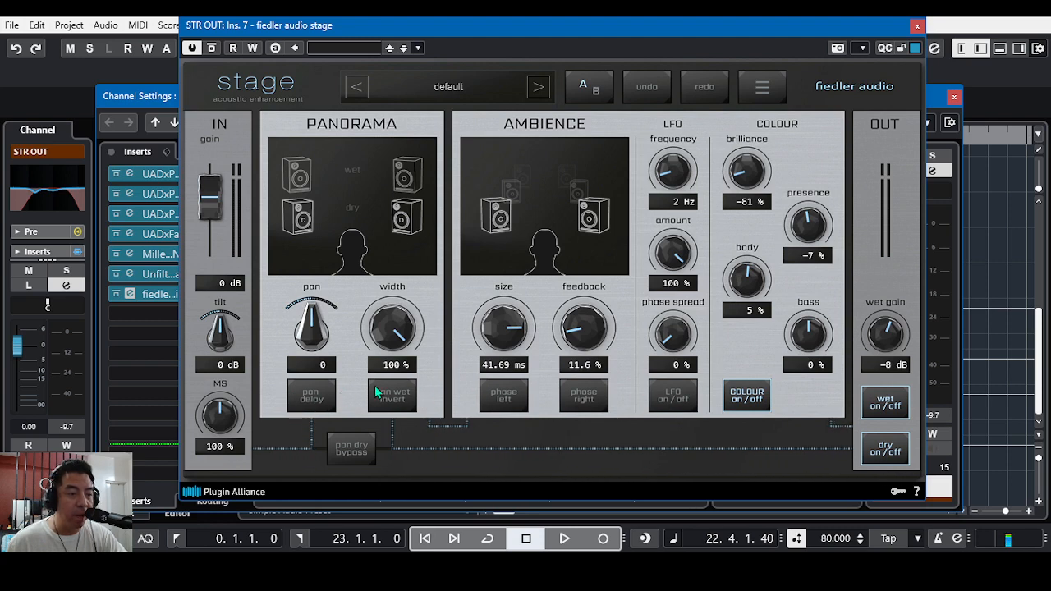
{"action": "left_click", "coordinate": [746, 396]}
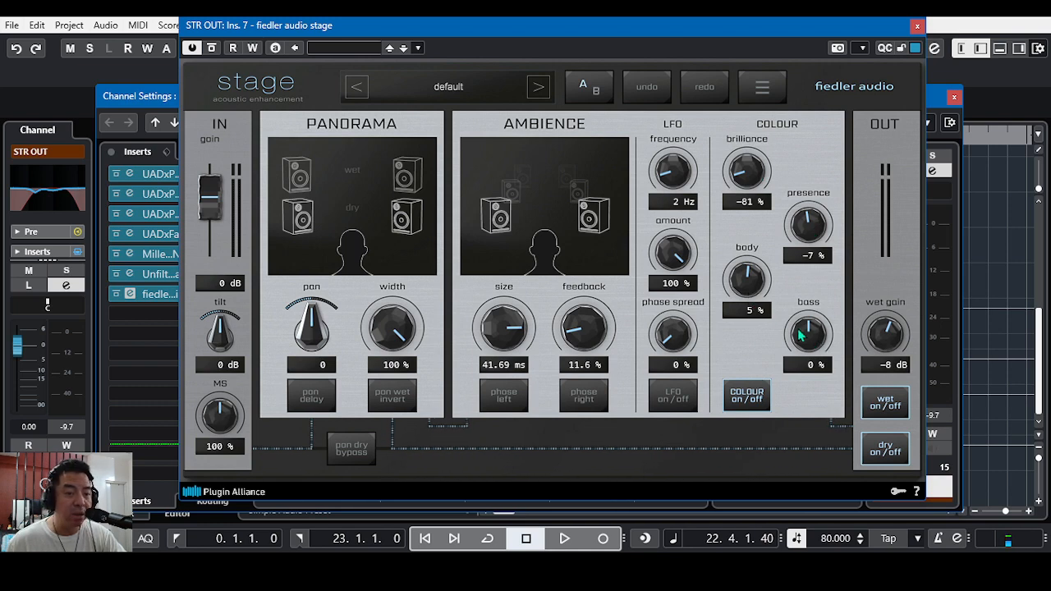
{"action": "left_click", "coordinate": [916, 27]}
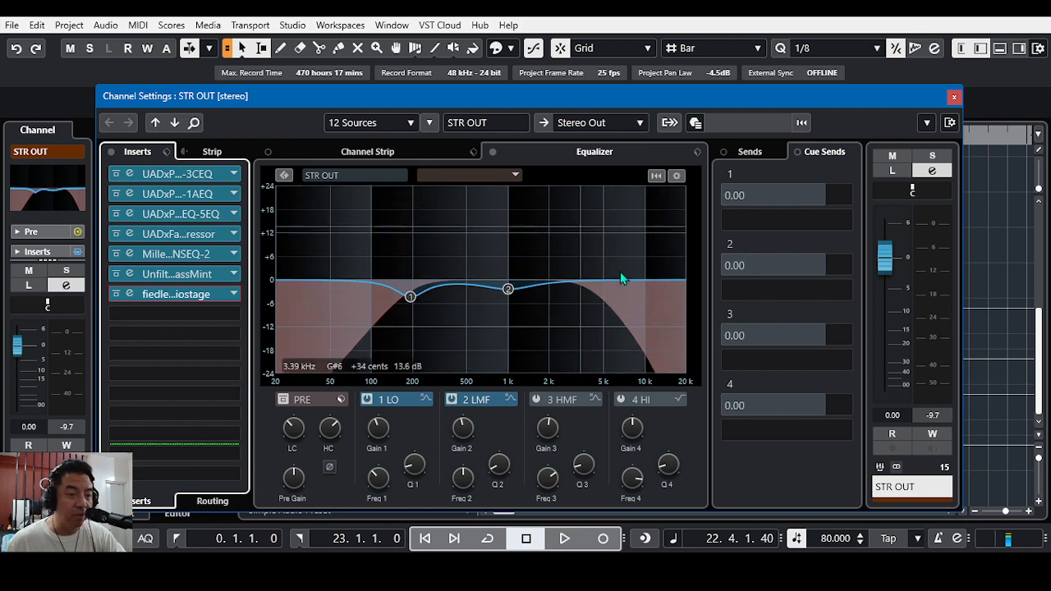
Step: Examine the low-cut, high-cut and band settings of the STR OUT channel equalizer, and close the channel settings
{"action": "mouse_move", "coordinate": [293, 434]}
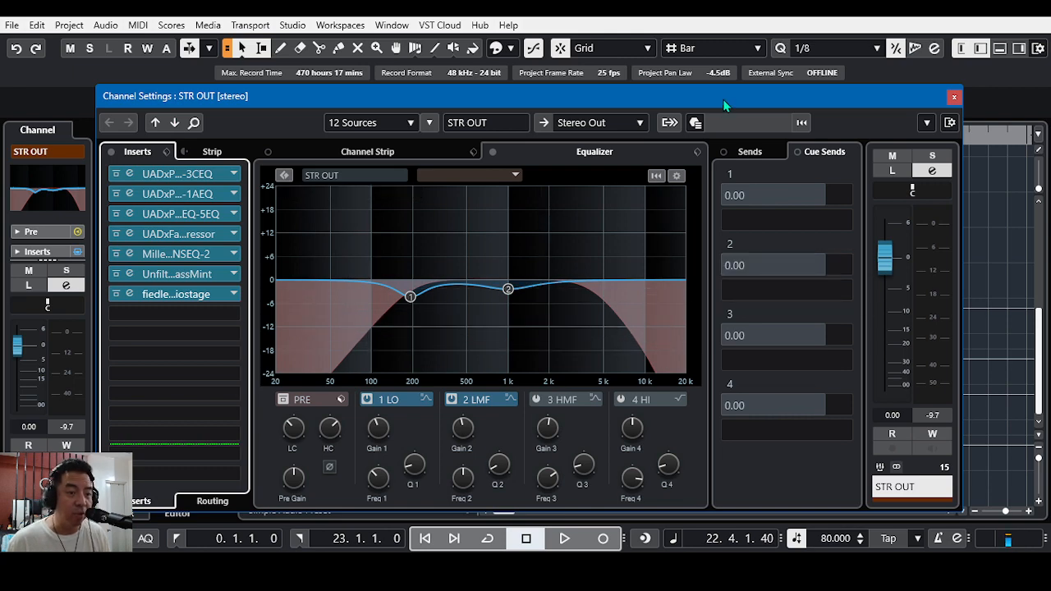
{"action": "left_click_drag", "start_coordinate": [724, 104], "coordinate": [726, 86]}
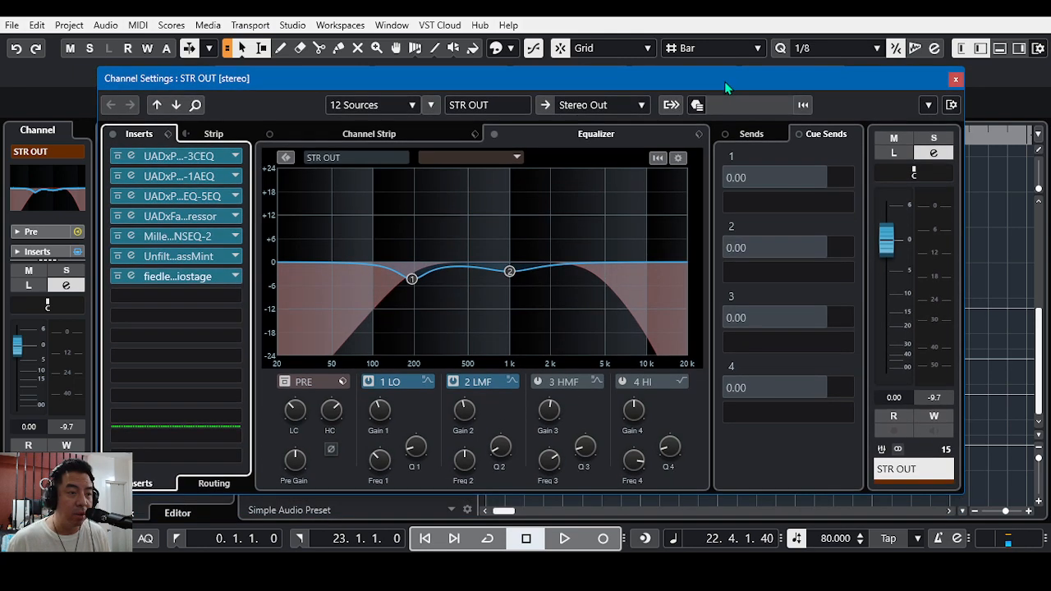
{"action": "left_click", "coordinate": [955, 79]}
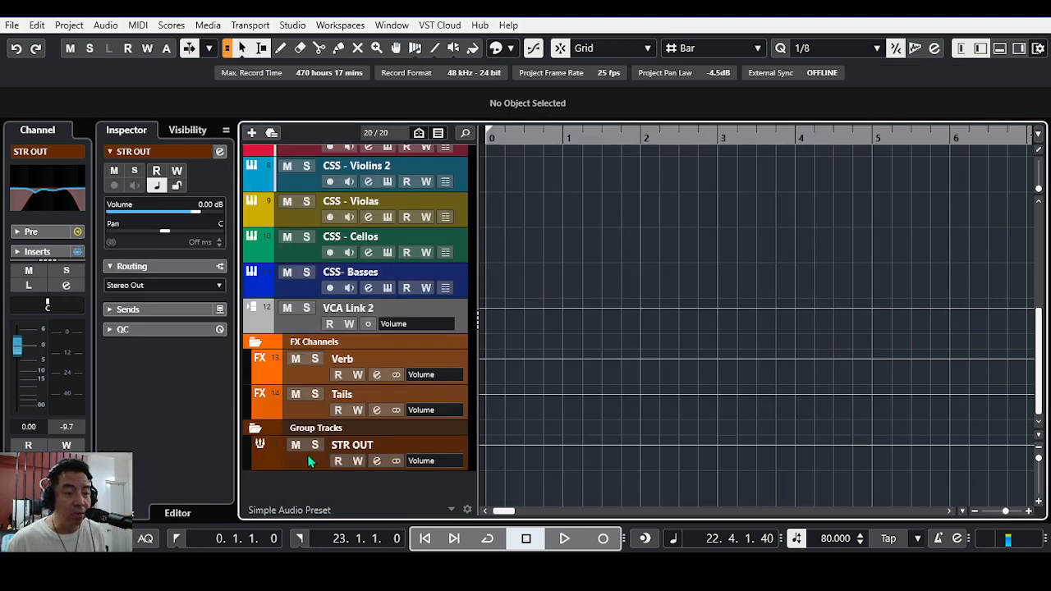
Step: Open the Stereo Out channel settings, inspect the AMEK Mastering Compressor insert, and close the plug-in
{"action": "scroll", "coordinate": [310, 462], "scroll_direction": "up", "scroll_amount": 8}
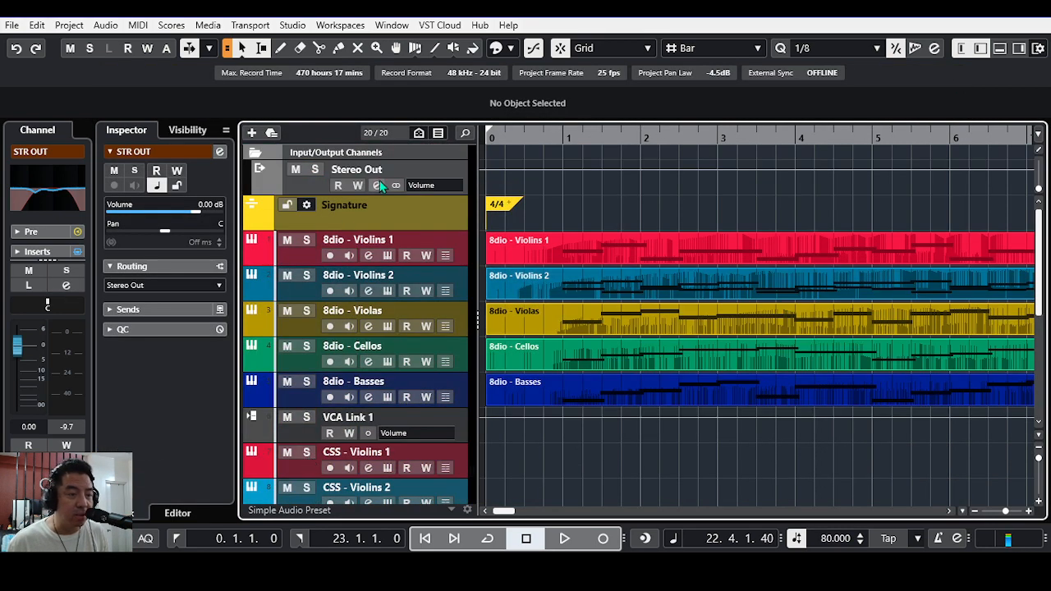
{"action": "left_click", "coordinate": [376, 187]}
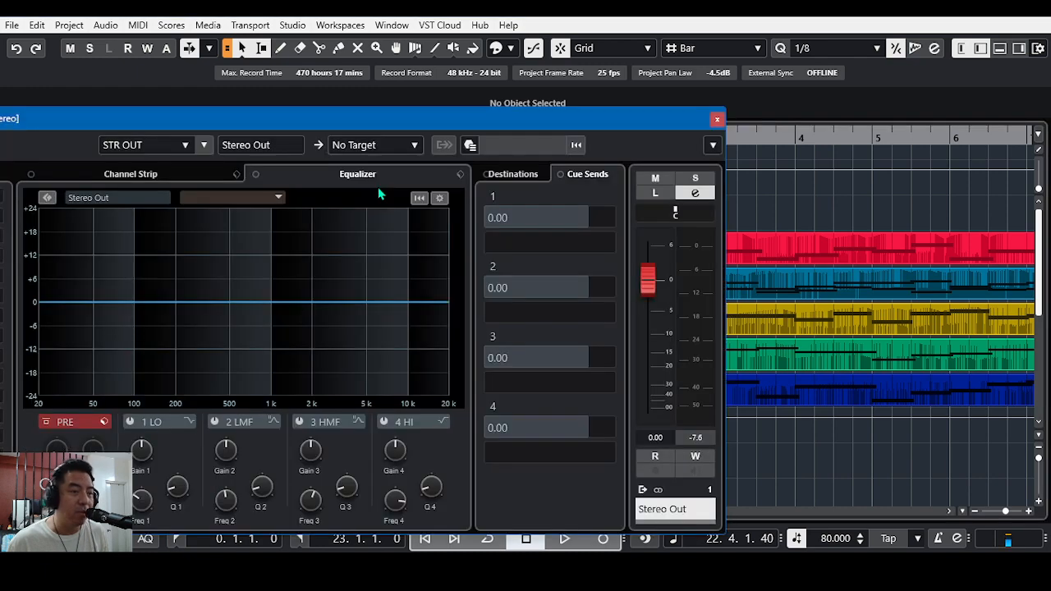
{"action": "left_click_drag", "start_coordinate": [480, 130], "coordinate": [705, 56]}
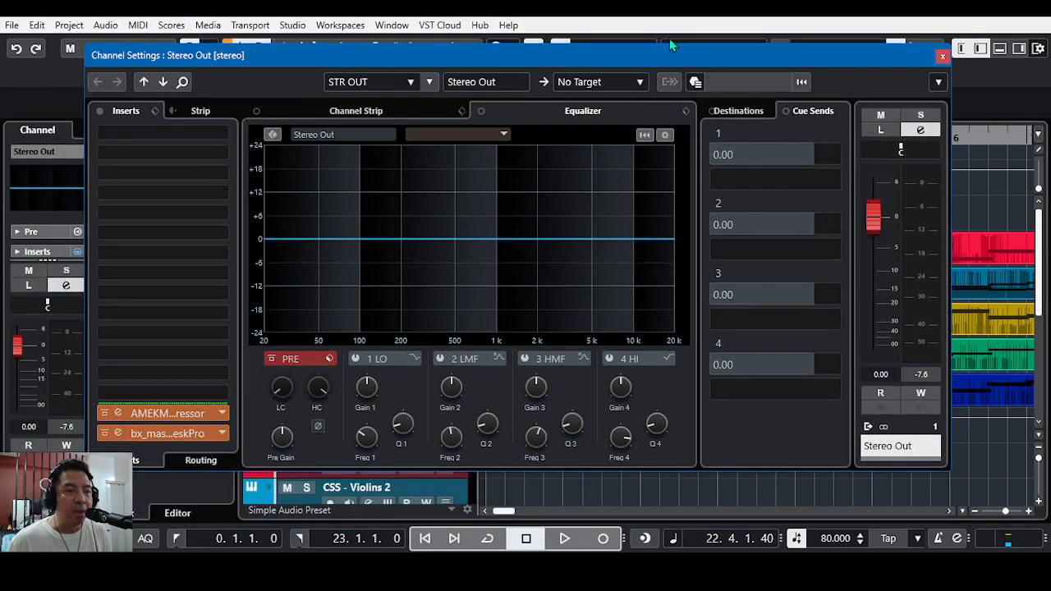
{"action": "mouse_move", "coordinate": [667, 24]}
{"action": "left_mouse_down"}
{"action": "mouse_move", "coordinate": [642, 42]}
{"action": "mouse_move", "coordinate": [653, 35]}
{"action": "left_mouse_up"}
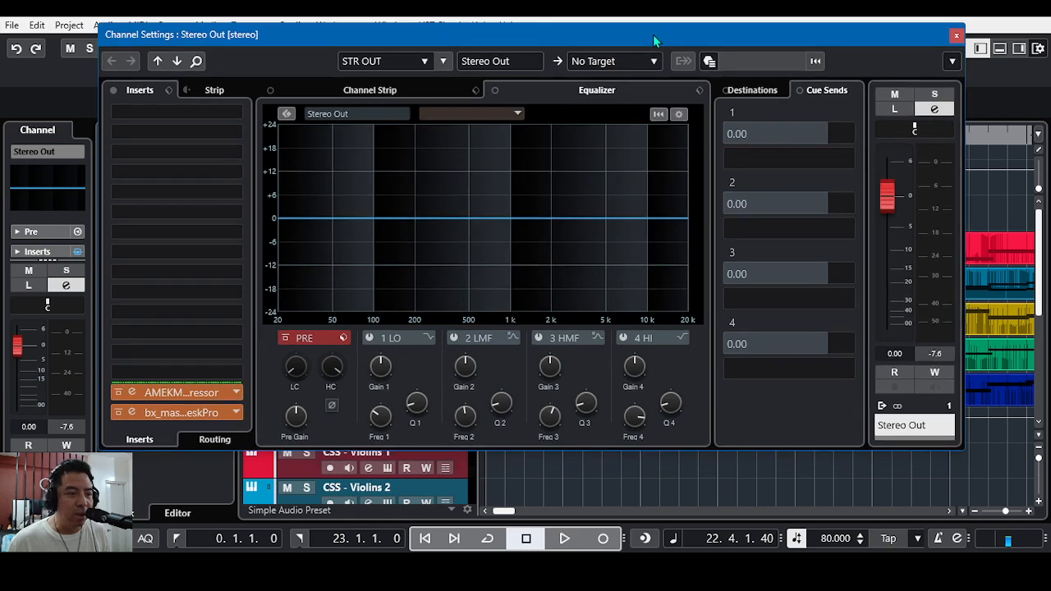
{"action": "left_click", "coordinate": [183, 399]}
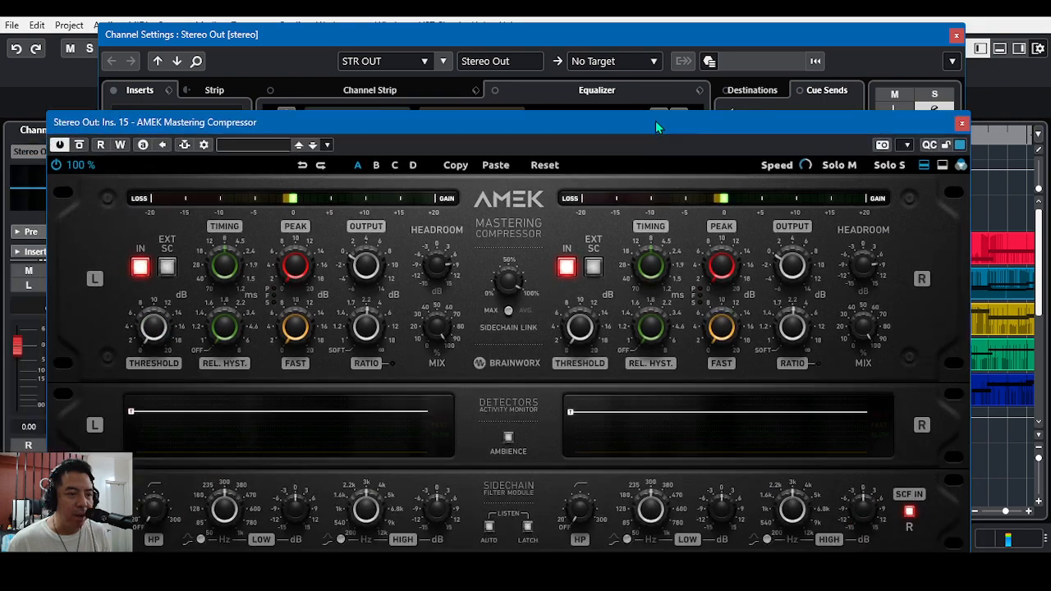
{"action": "left_click_drag", "start_coordinate": [657, 127], "coordinate": [673, 37]}
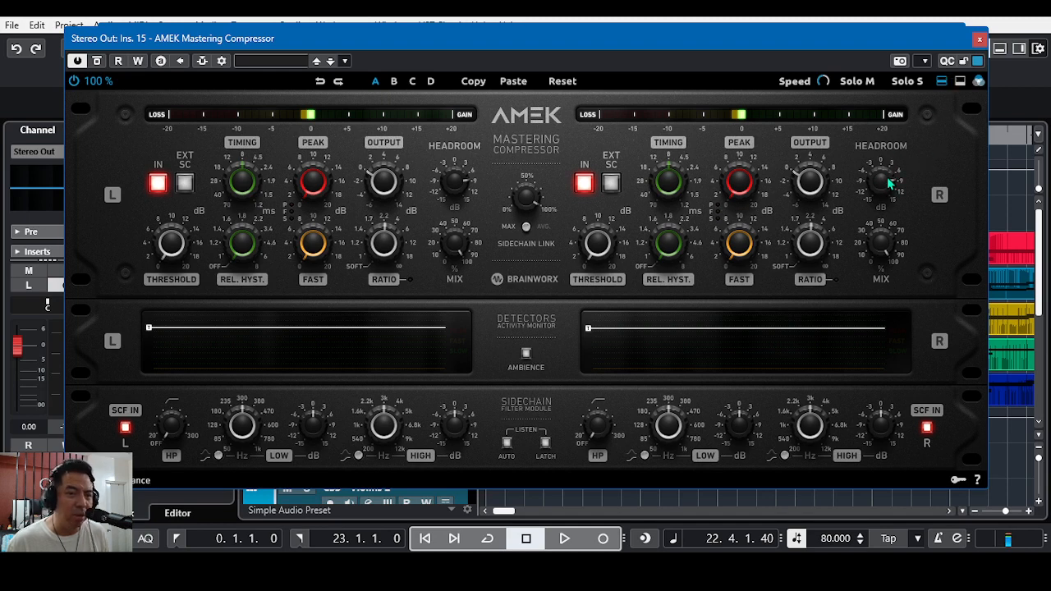
{"action": "left_click", "coordinate": [980, 39]}
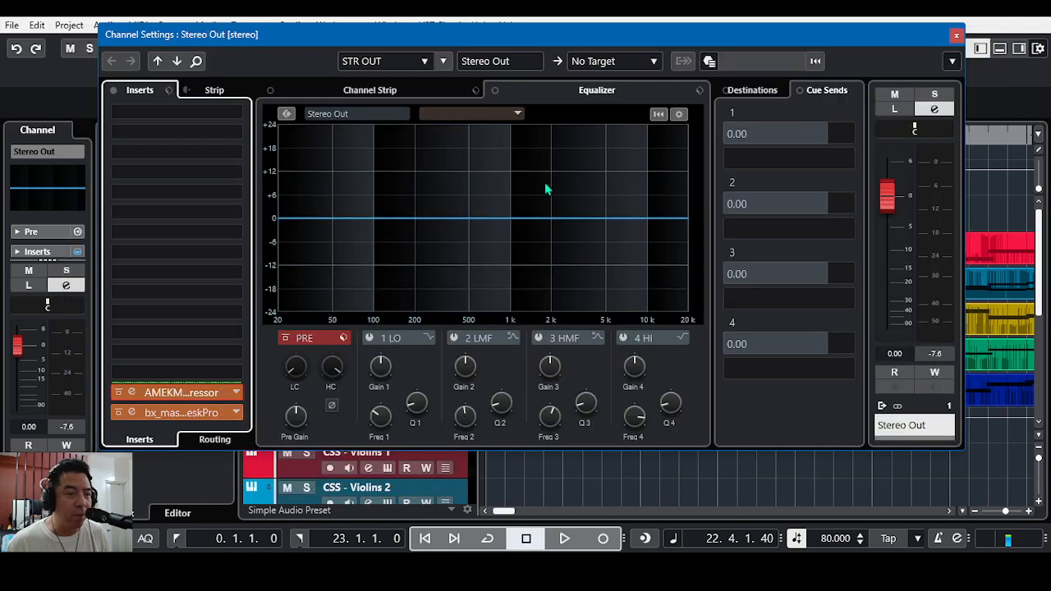
Step: Inspect the bx_masterdesk Pro insert on Stereo Out, and close both the plug-in and the channel settings
{"action": "left_click", "coordinate": [184, 413]}
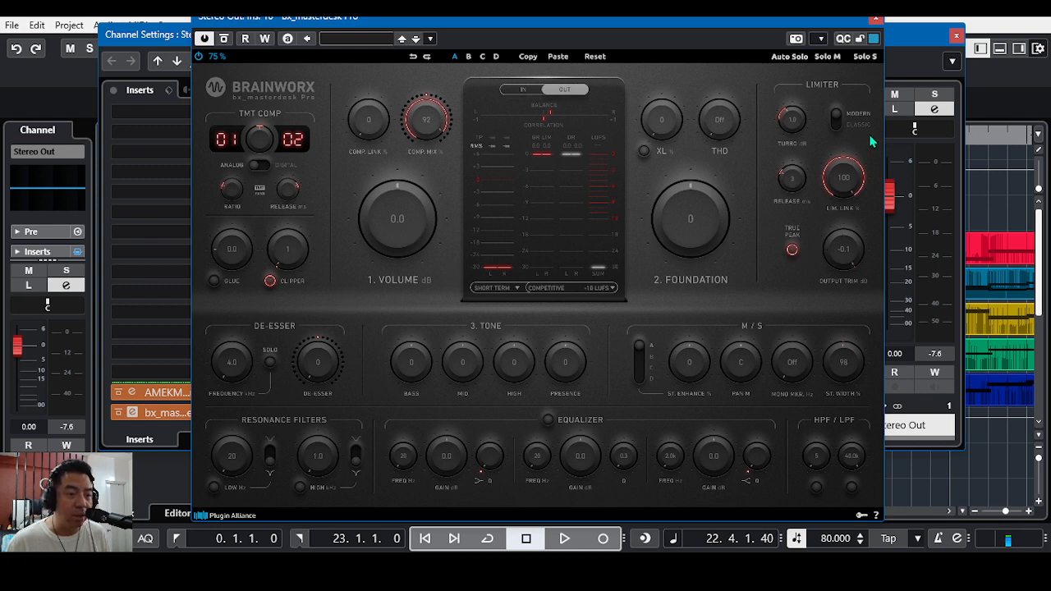
{"action": "left_click", "coordinate": [875, 18]}
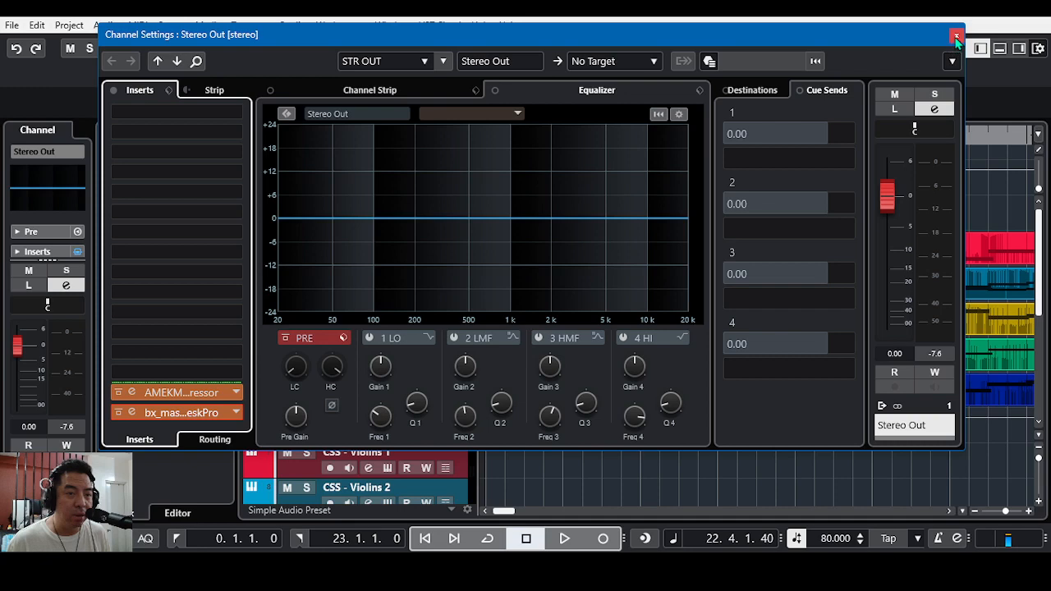
{"action": "left_click", "coordinate": [955, 35]}
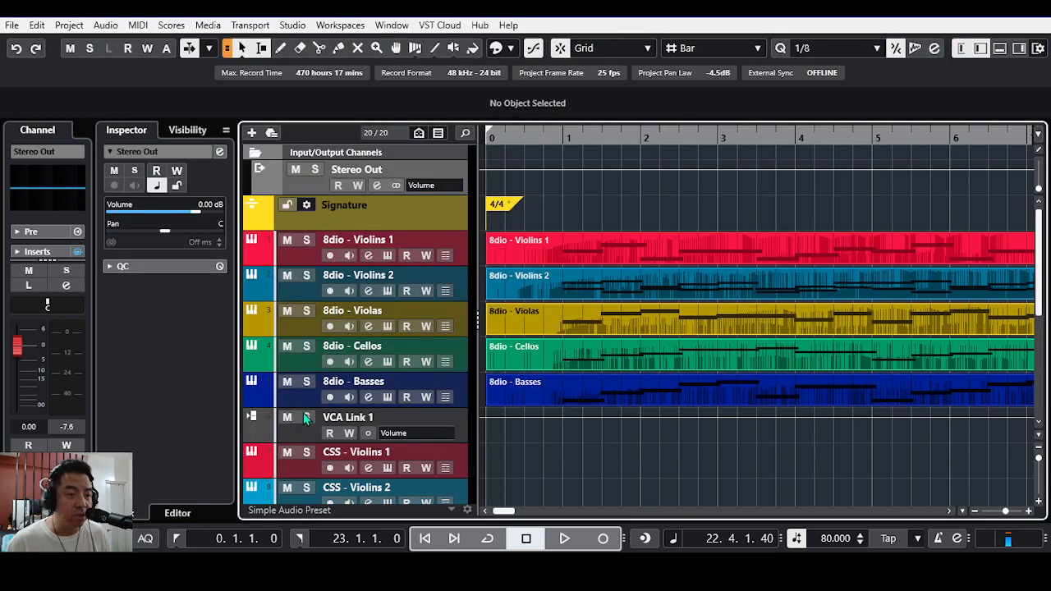
Step: Select VCA Link 1, play the project from the start through the 8dio and CSS passages for comparison, and stop playback
{"action": "left_click", "coordinate": [295, 439]}
{"action": "scroll", "coordinate": [636, 445], "scroll_direction": "down", "scroll_amount": 2}
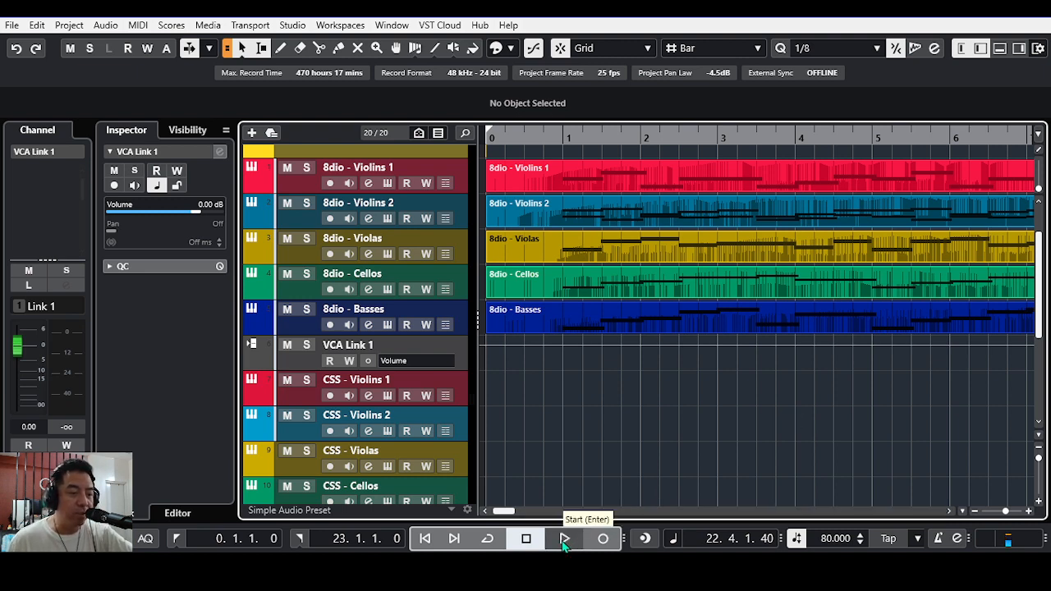
{"action": "left_click", "coordinate": [177, 540]}
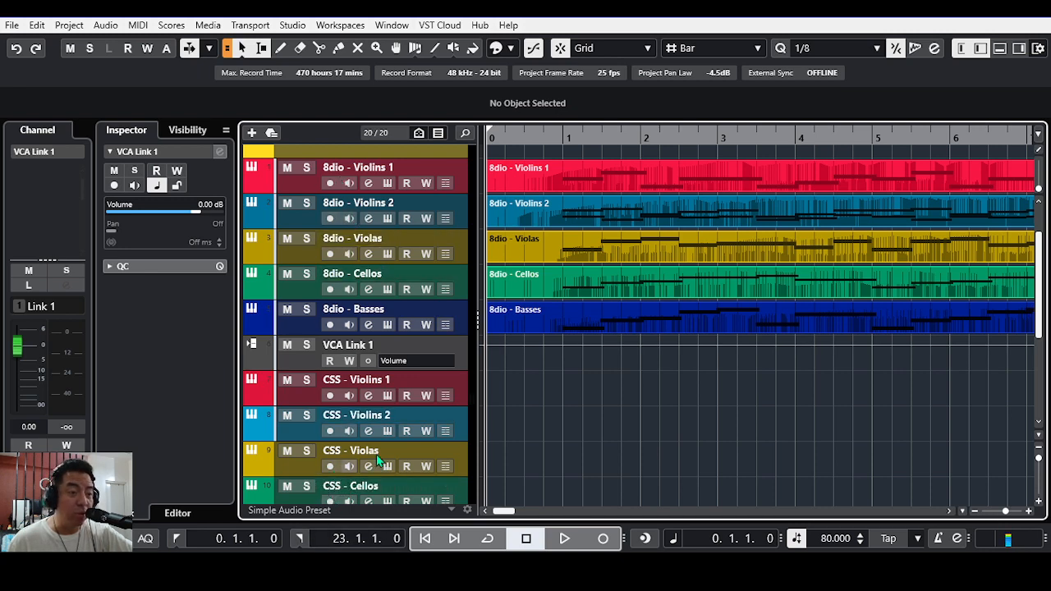
{"action": "left_click", "coordinate": [565, 541]}
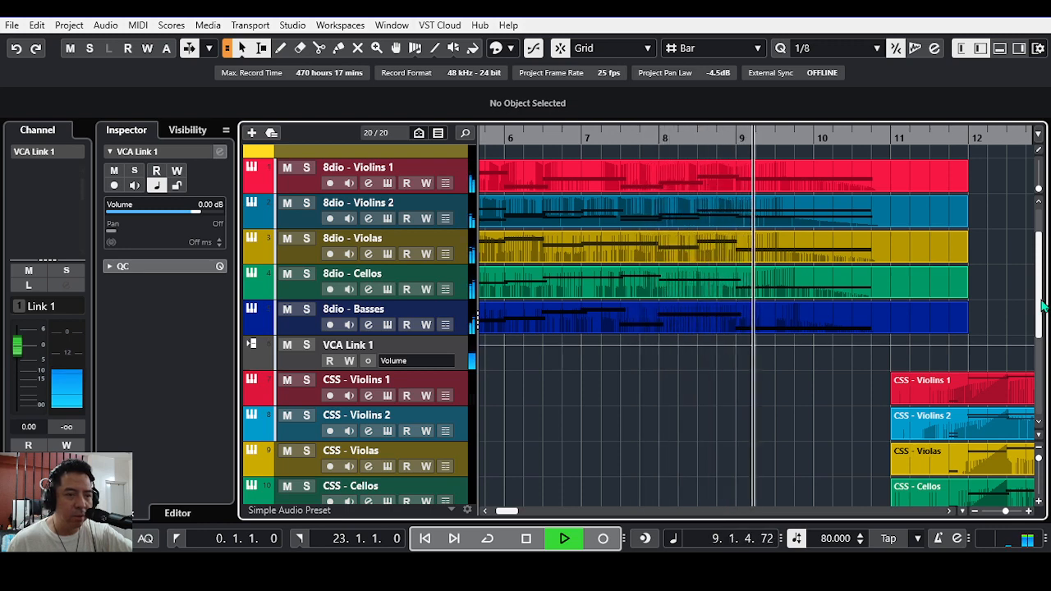
{"action": "left_click_drag", "start_coordinate": [1042, 305], "coordinate": [1043, 359]}
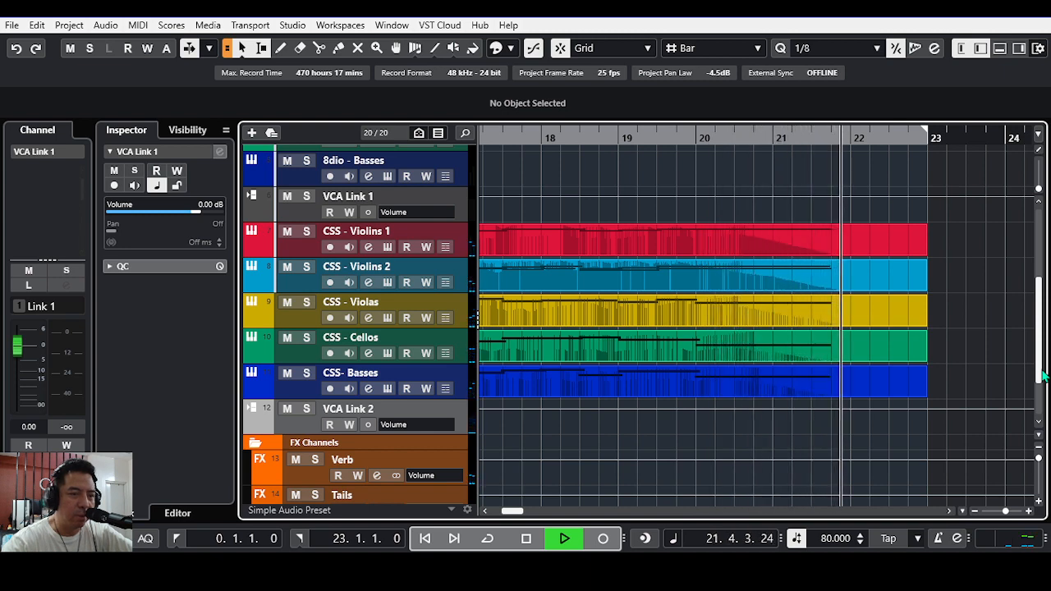
{"action": "key", "text": "space"}
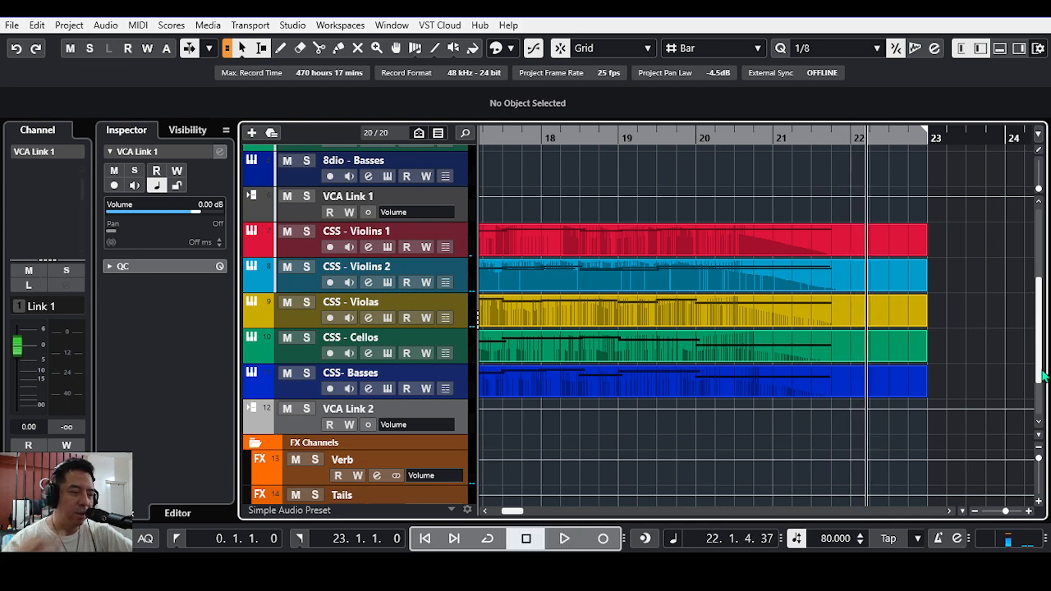